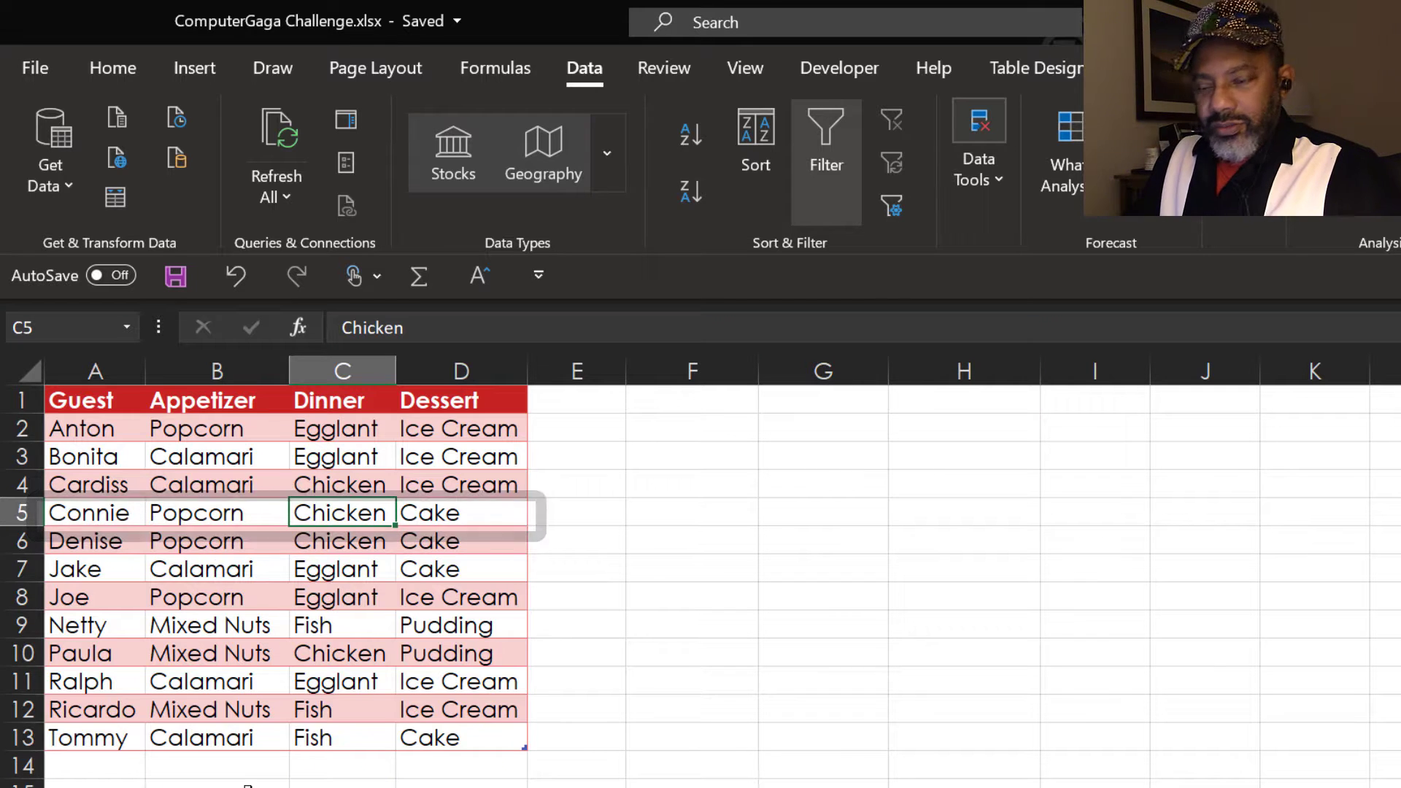
Step: Switch to the Count worksheet showing the dish counts
key("ctrl+Page_Down")
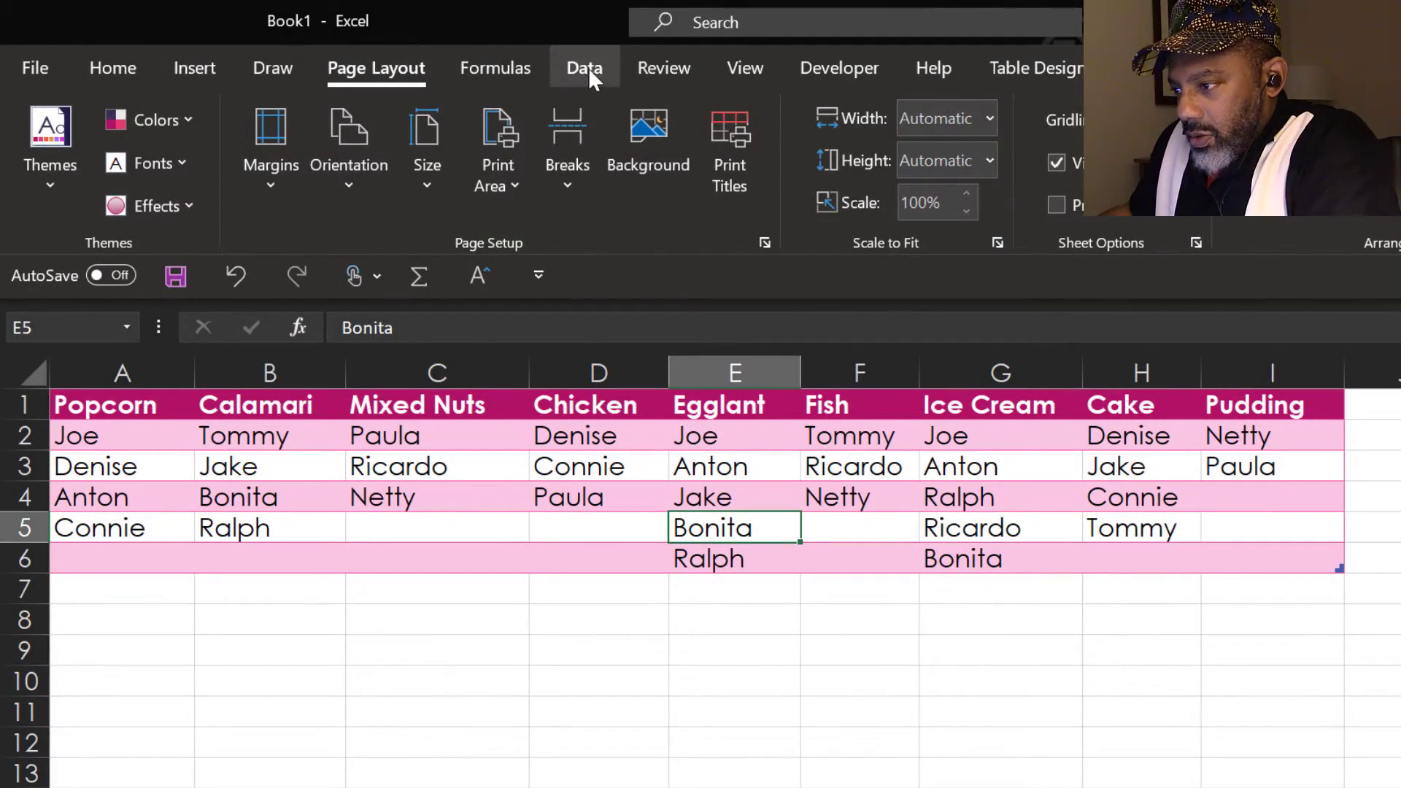
Step: Load the sign-up table into Power Query, demote its headers to the first row, and transpose it
left_click(588, 67)
left_click(110, 190)
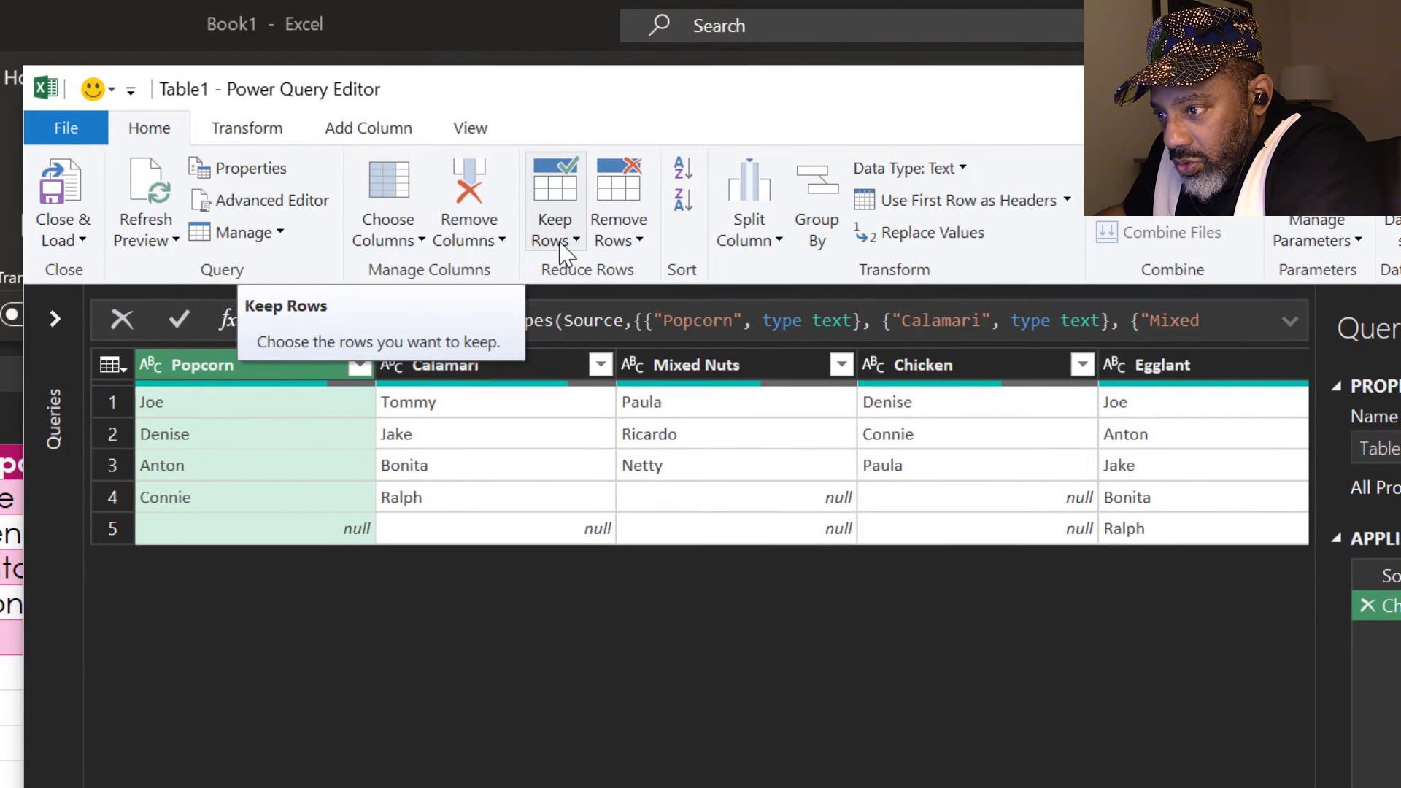
left_click(1066, 202)
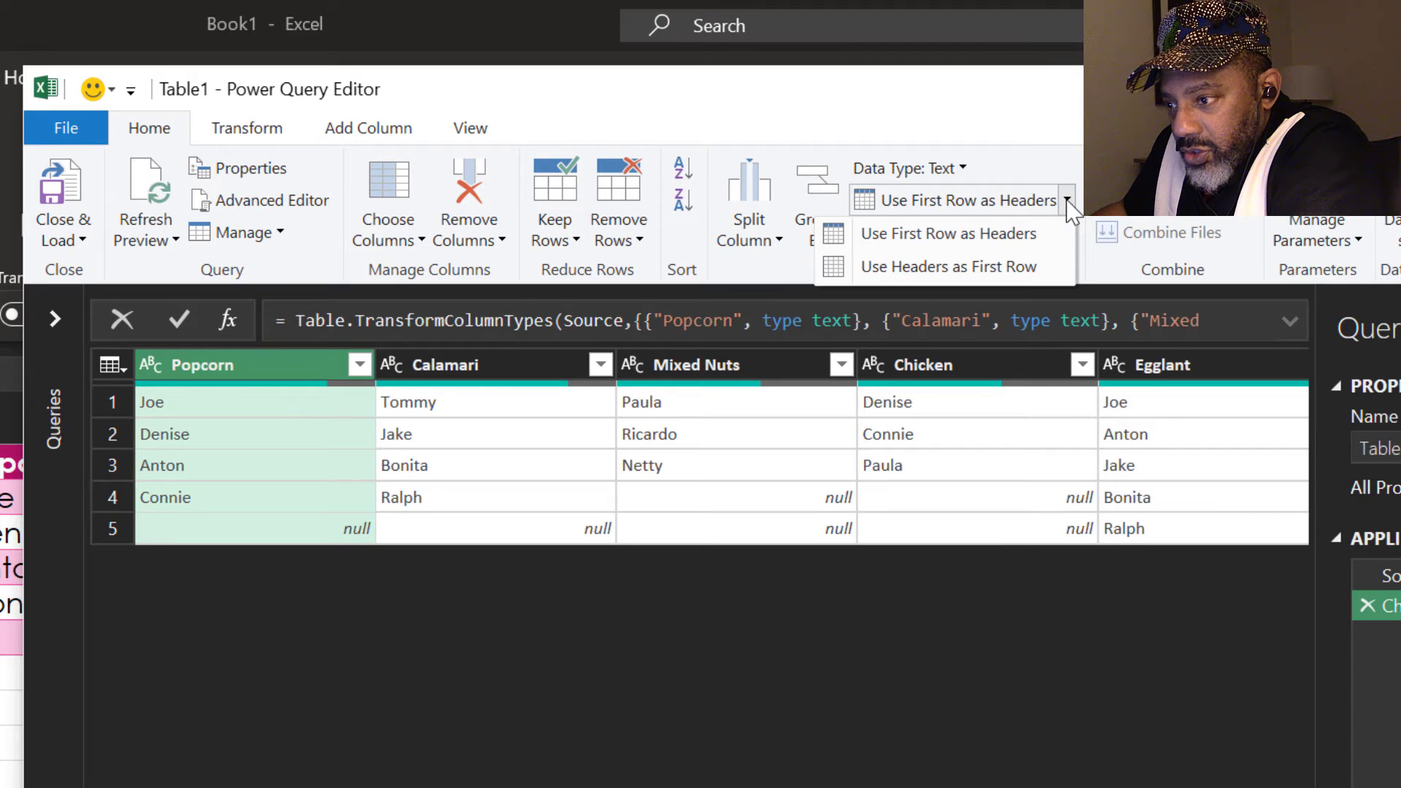
left_click(1007, 268)
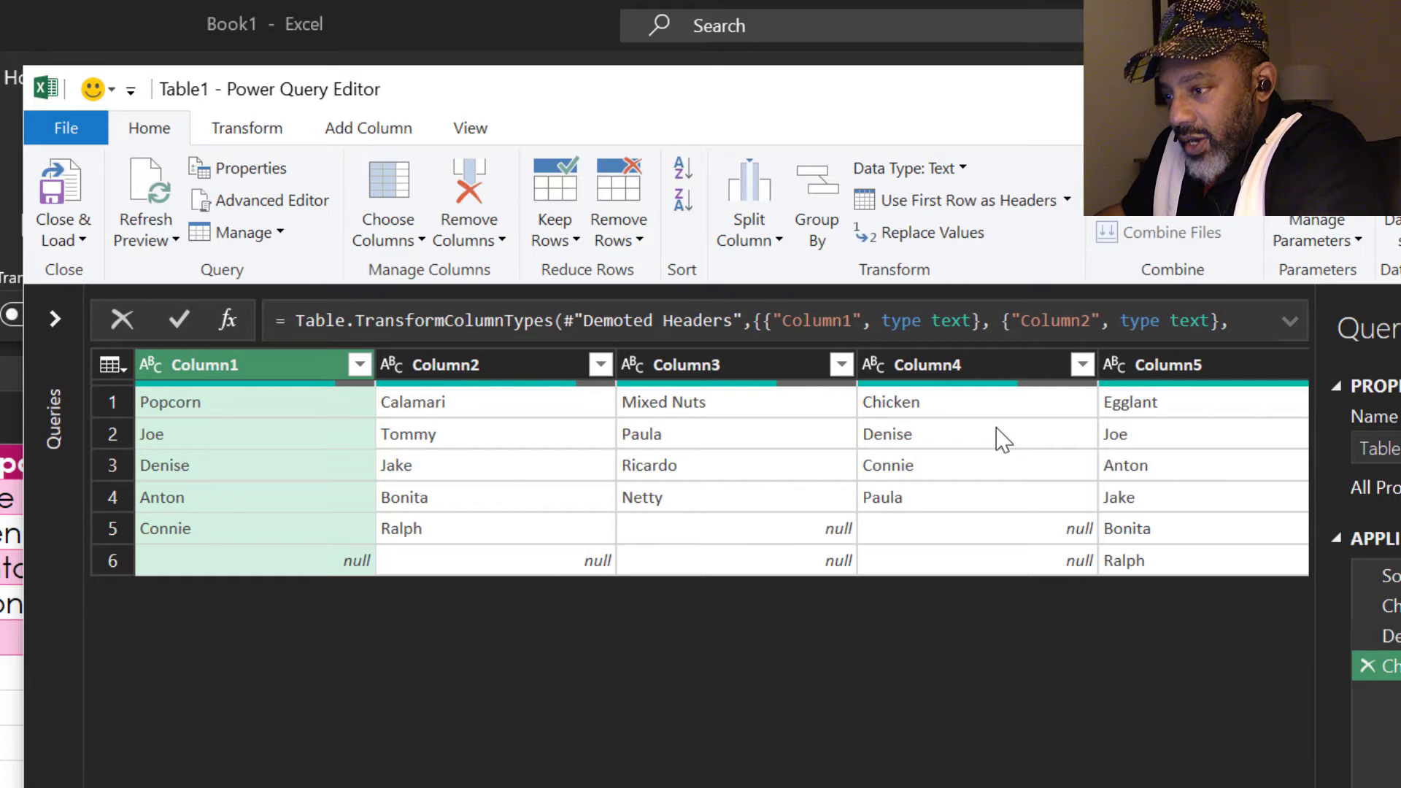
left_click(248, 130)
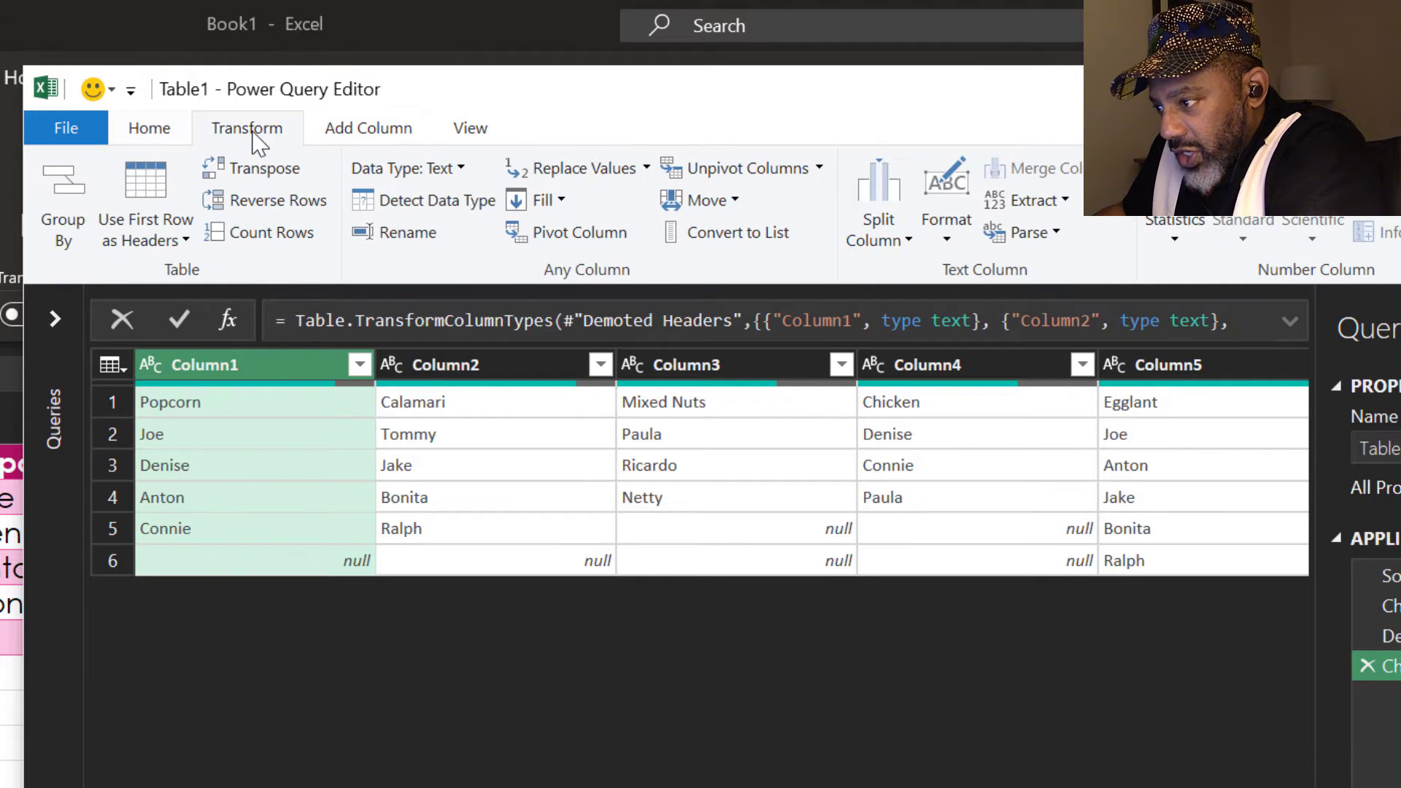
left_click(259, 169)
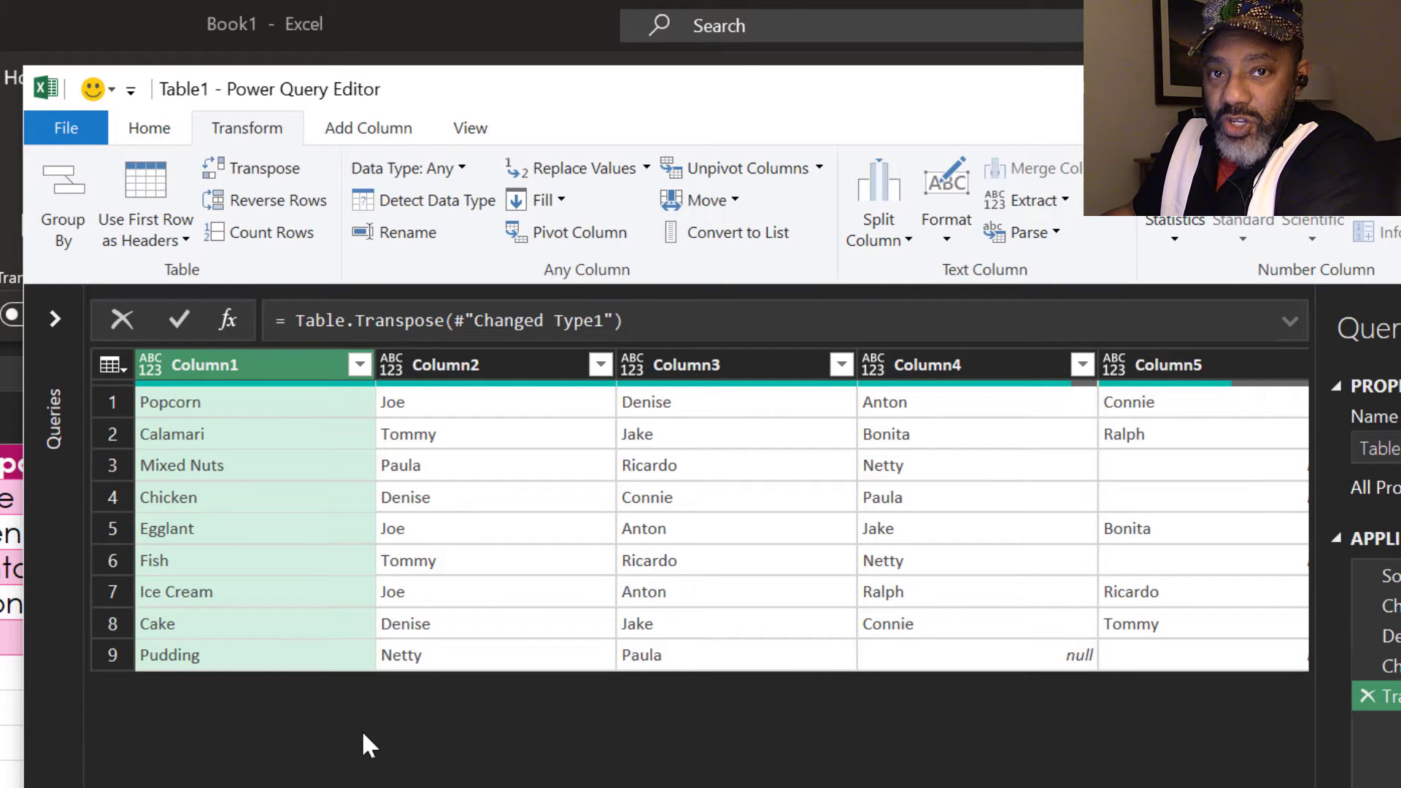
Step: Create a new query referencing Table1 and name it DishCount
left_click(55, 318)
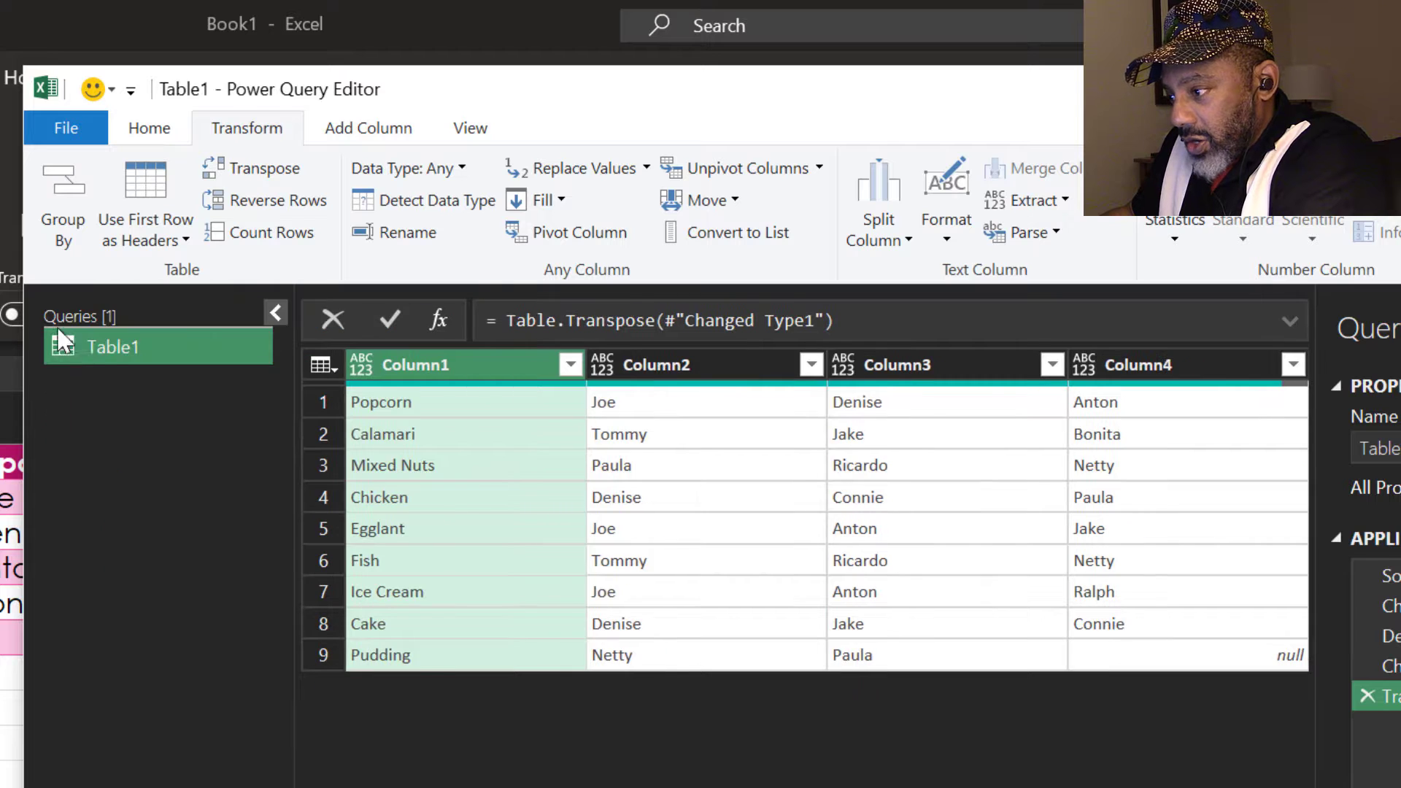
right_click(109, 350)
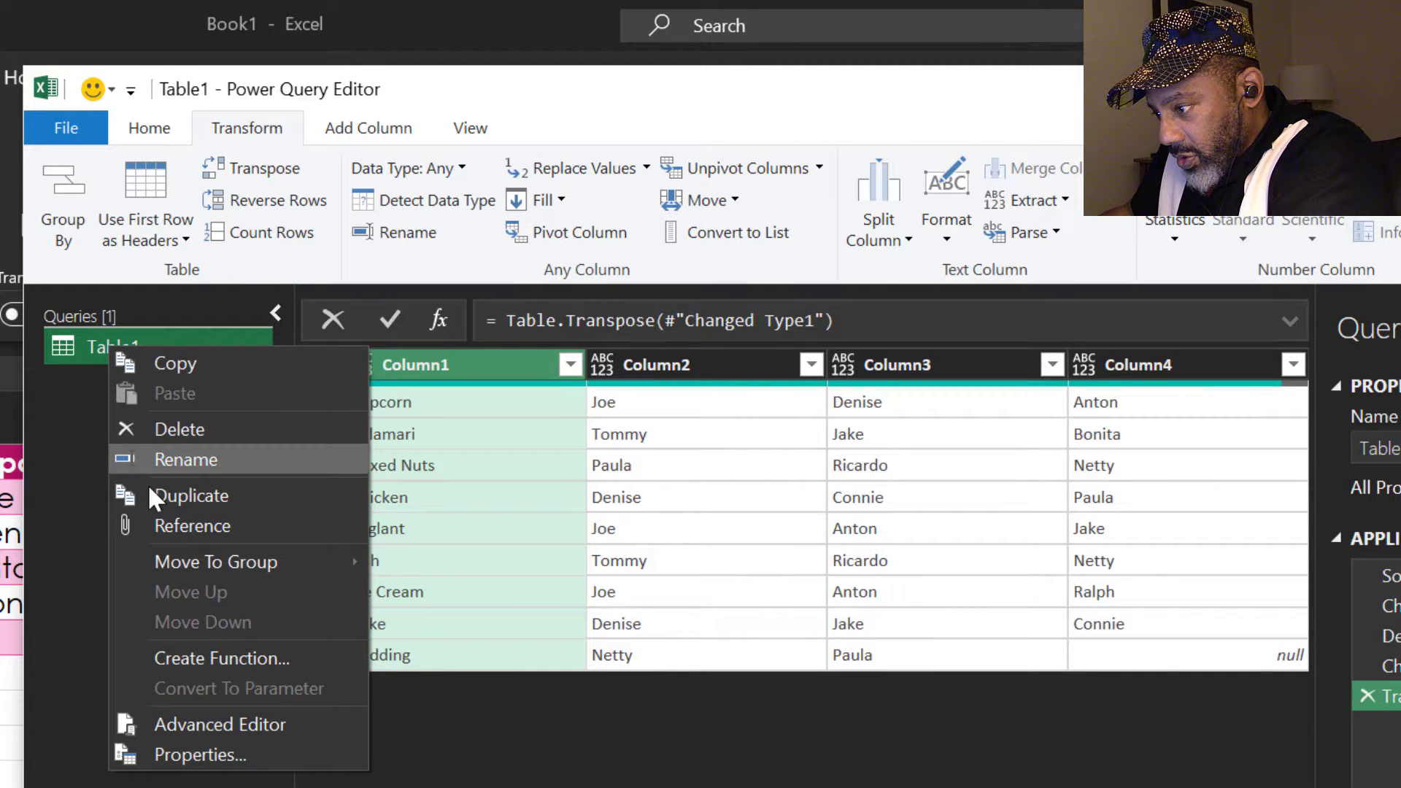
left_click(164, 522)
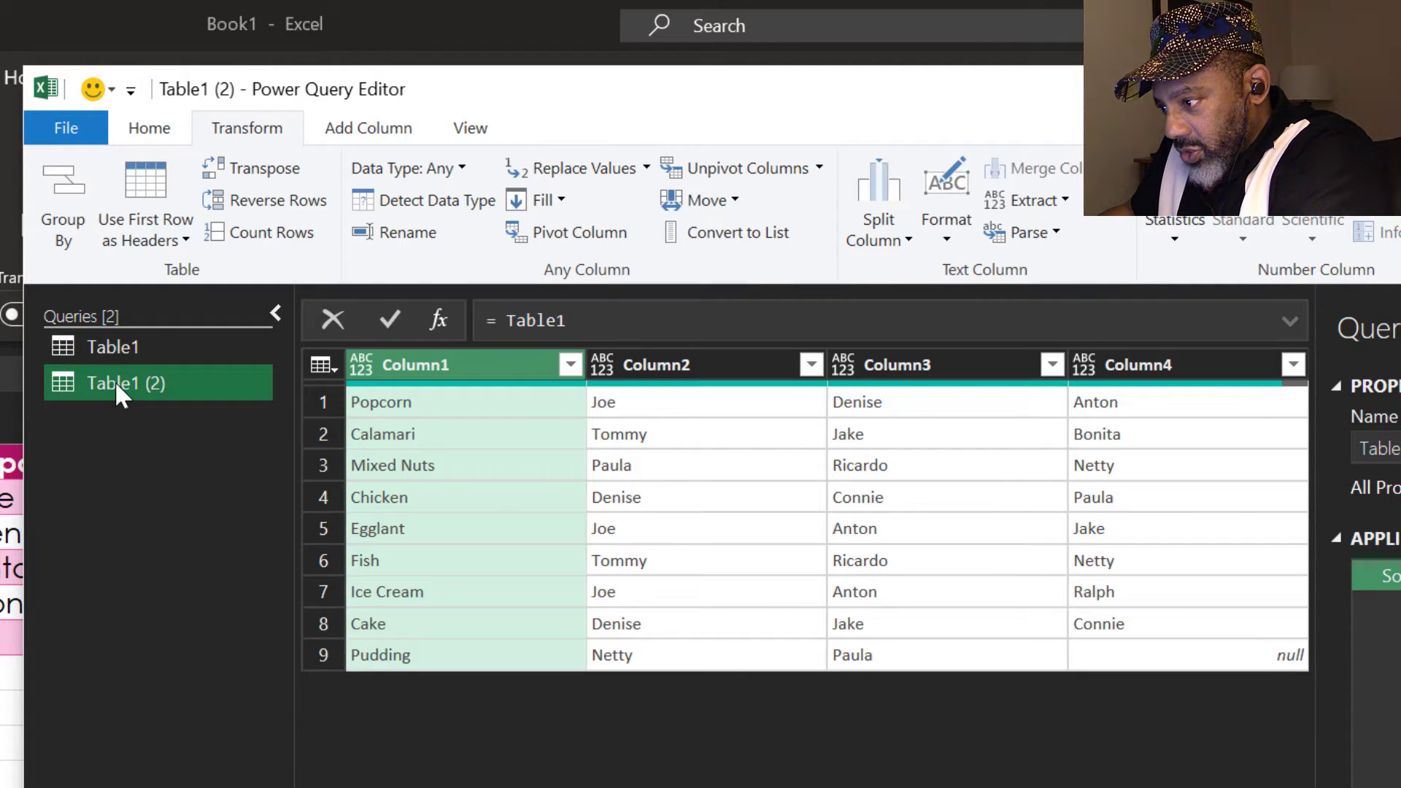
double_click(115, 380)
type("D")
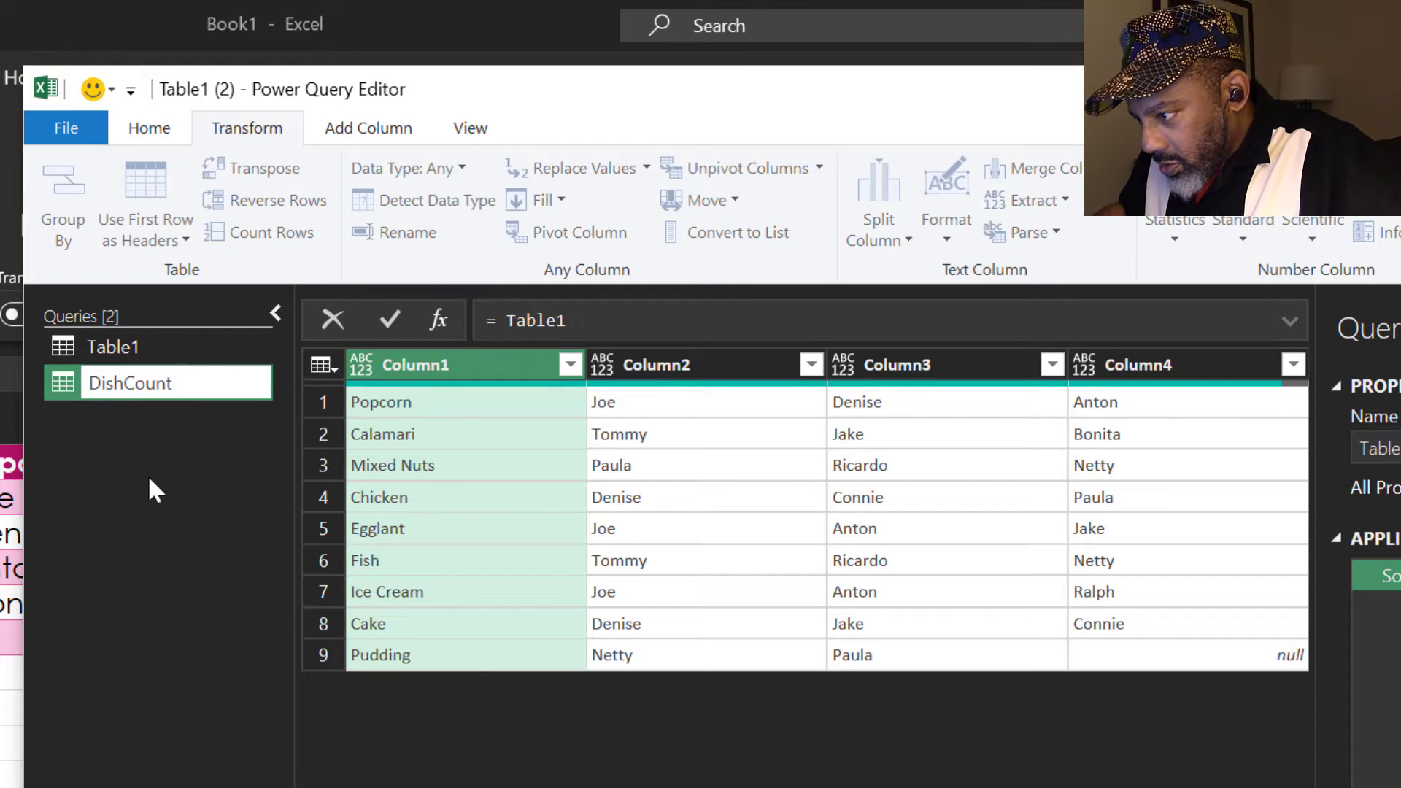
type("ishCount")
key("Return")
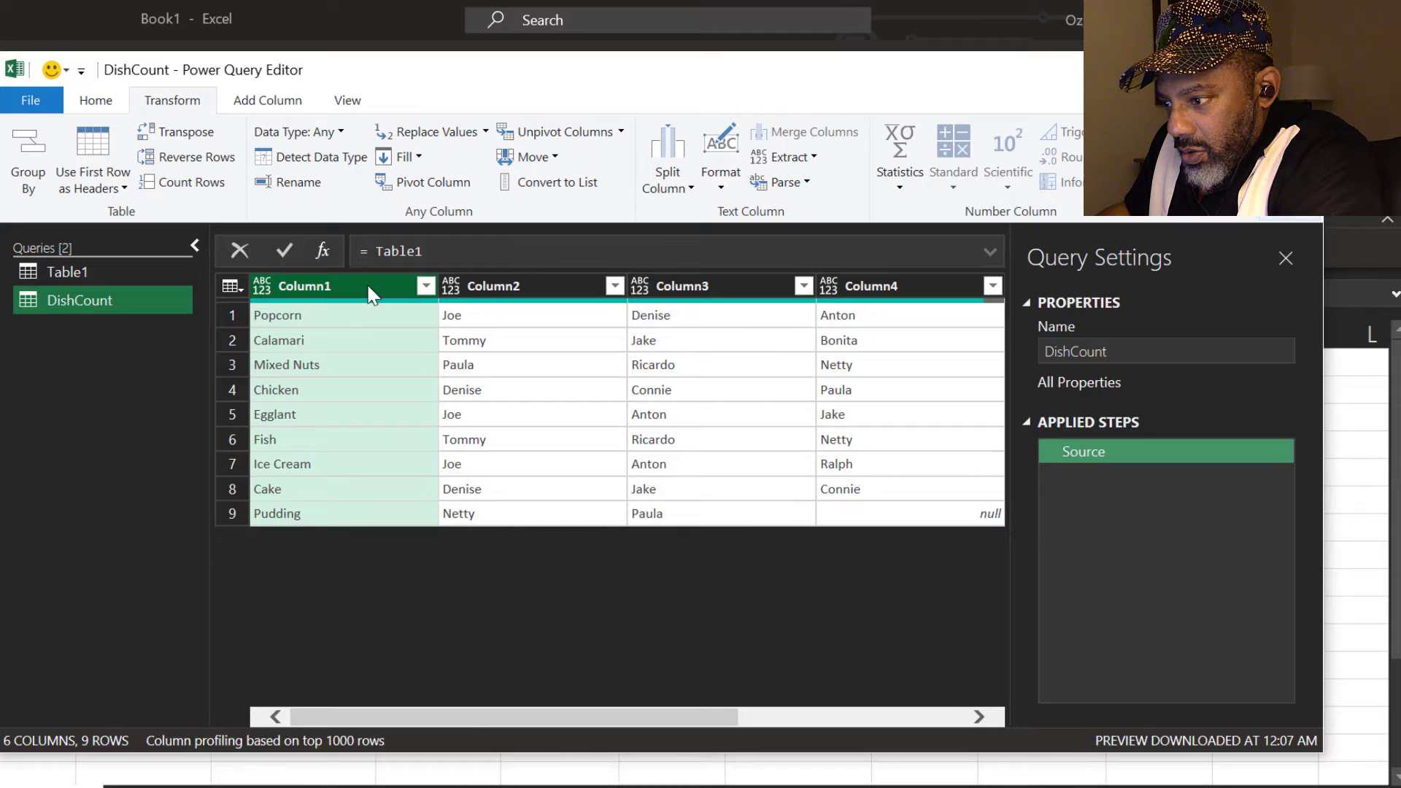
Step: Unpivot all columns except Column1 and remove the resulting Attribute column
right_click(367, 292)
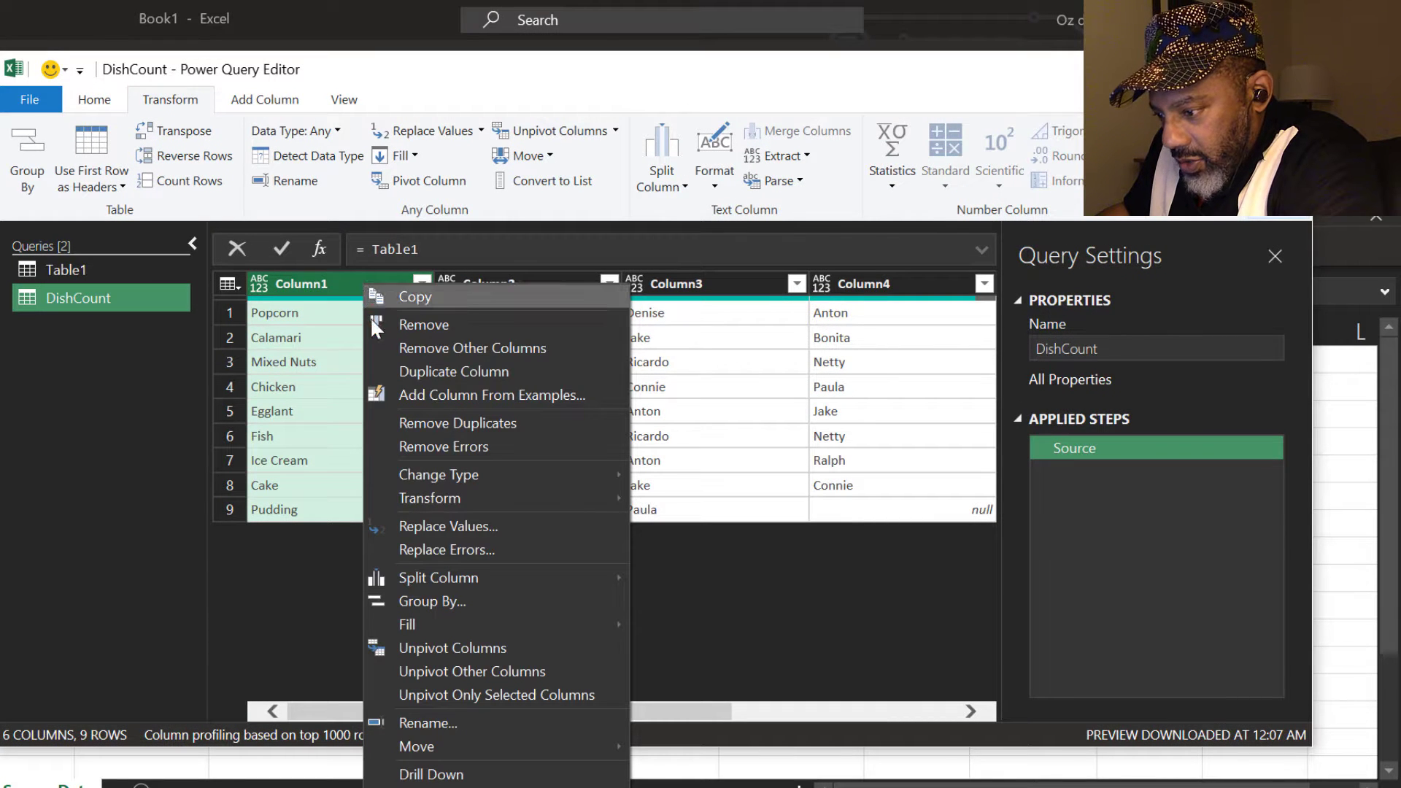
left_click(436, 667)
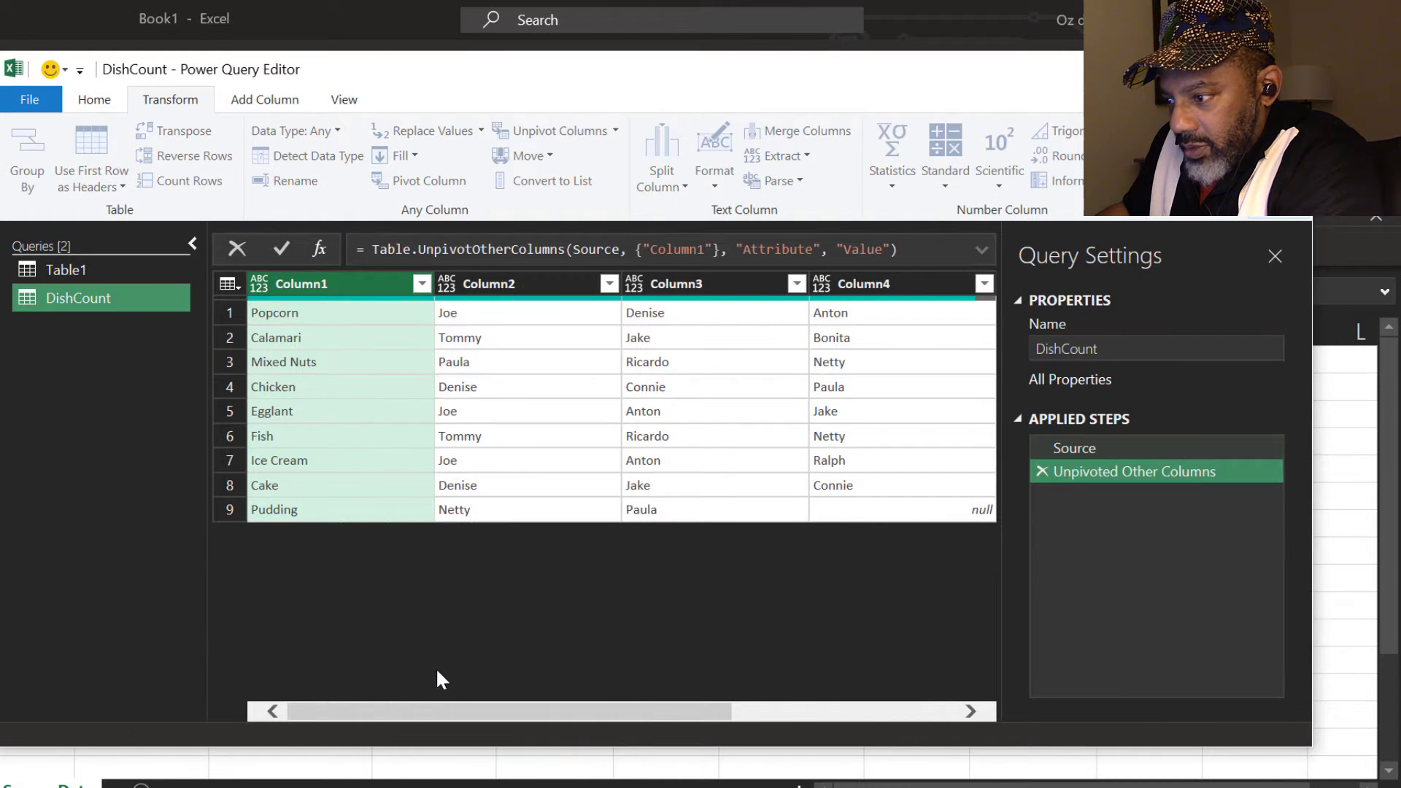
left_click(501, 291)
right_click(499, 283)
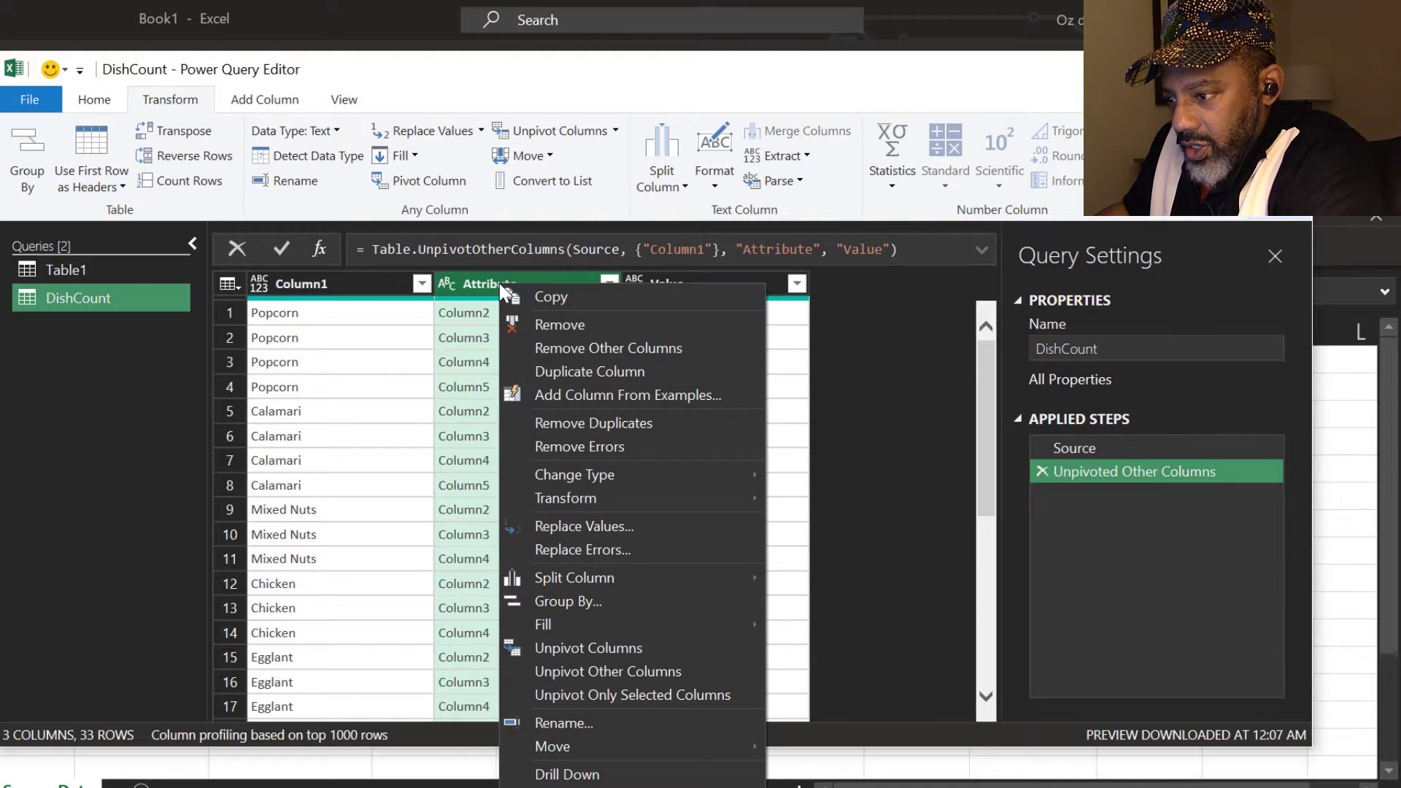
left_click(537, 318)
Step: Group DishCount by Column1 with a Count Rows column
left_click(357, 286)
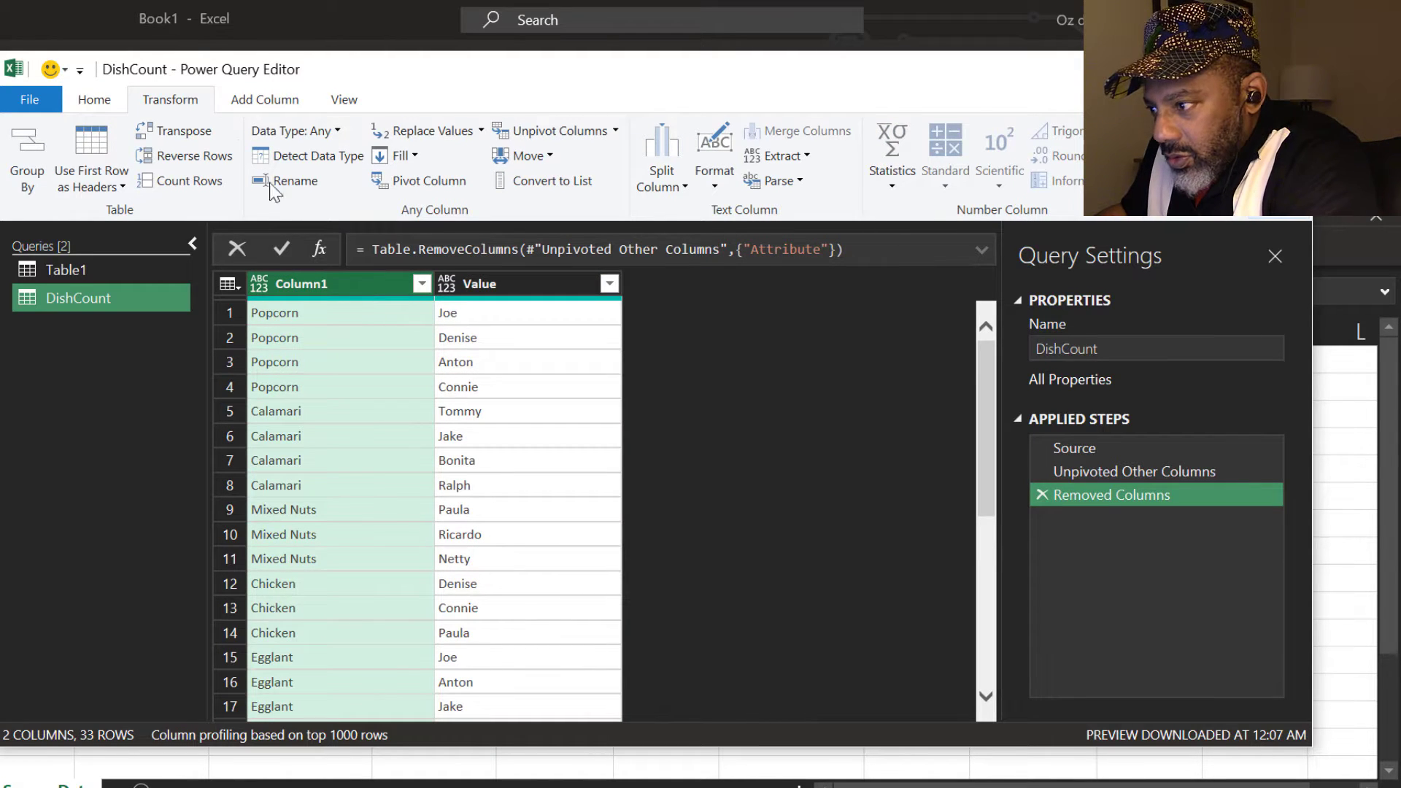
left_click(109, 100)
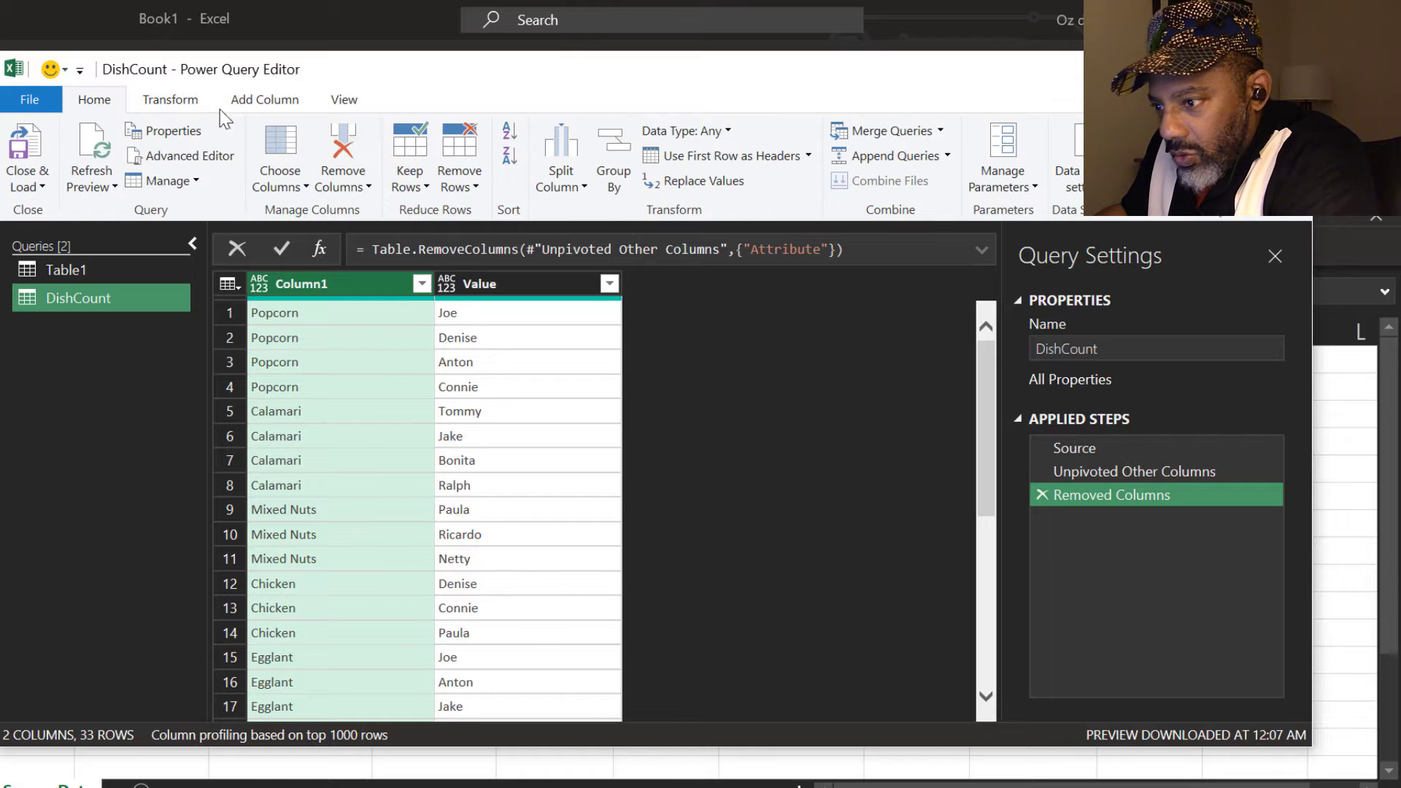
left_click(612, 183)
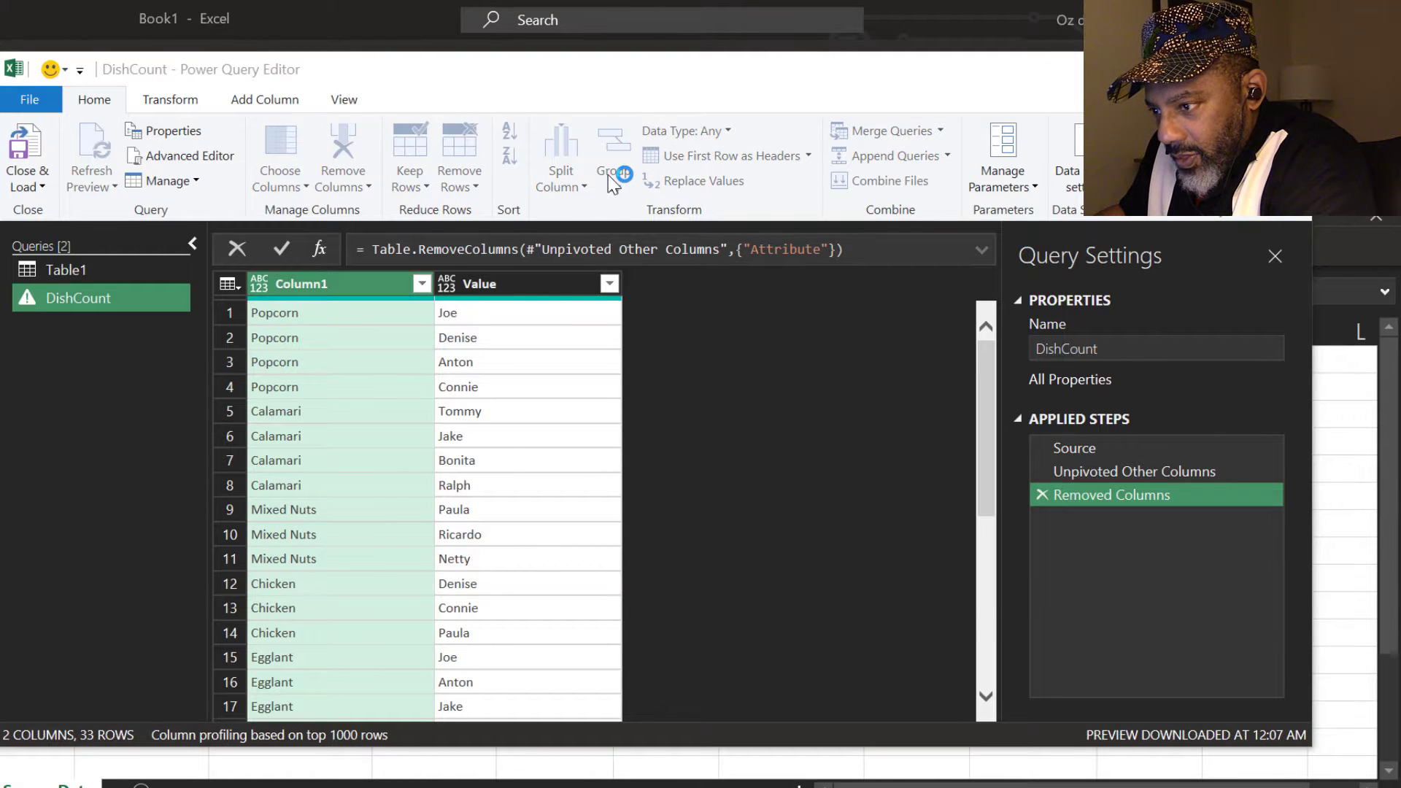
left_click_drag(491, 284, 514, 353)
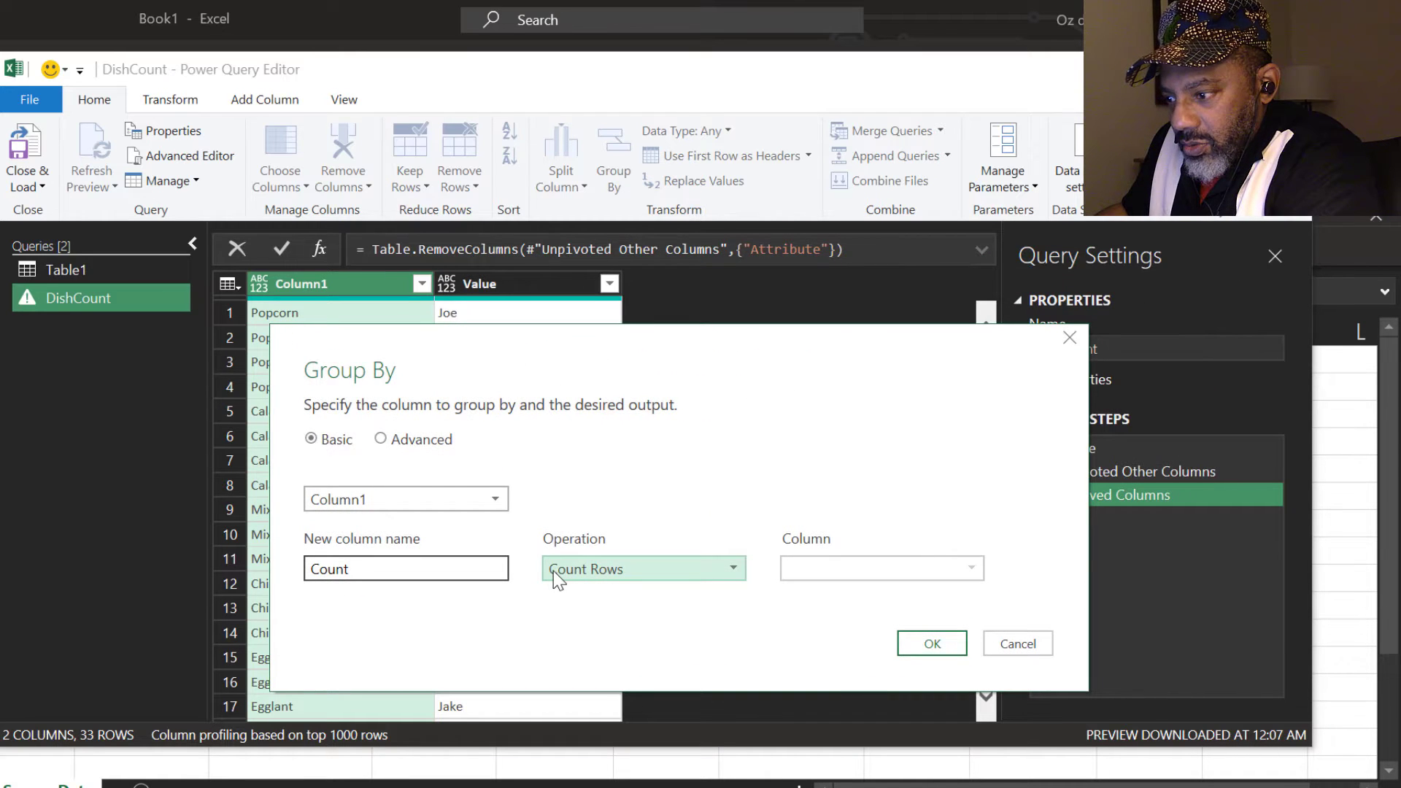
left_click(920, 644)
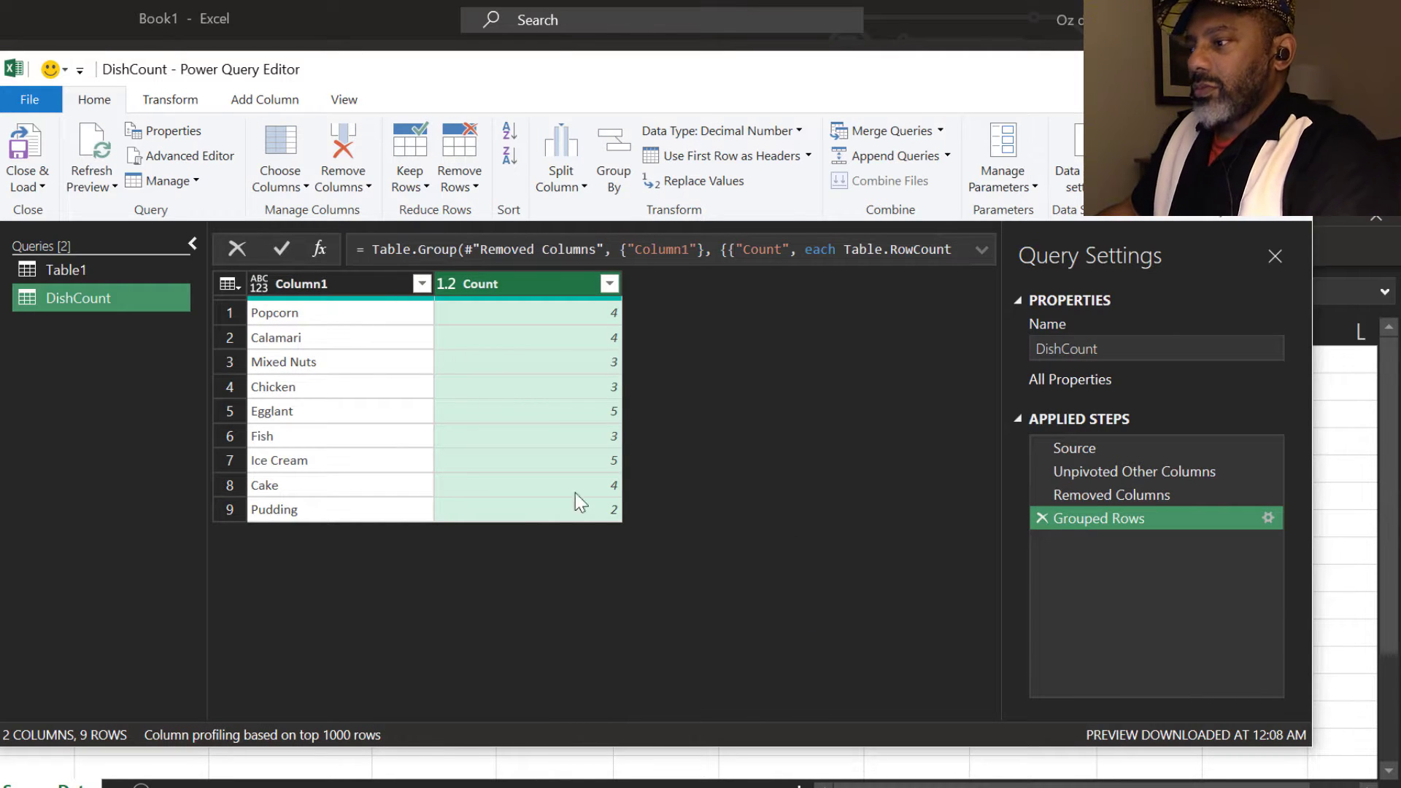
Step: Add another query referencing Table1 and name it Appetizers
right_click(49, 273)
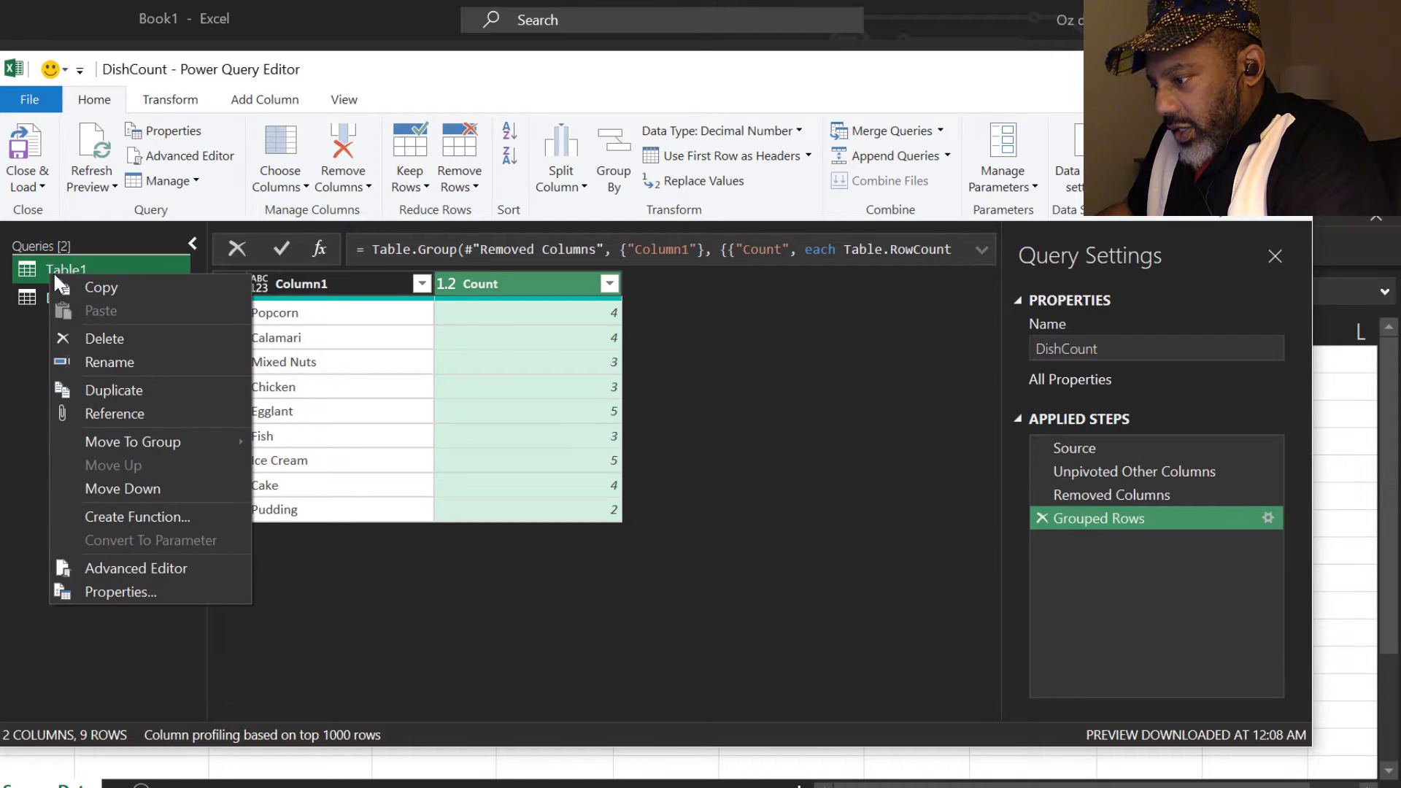
left_click(115, 410)
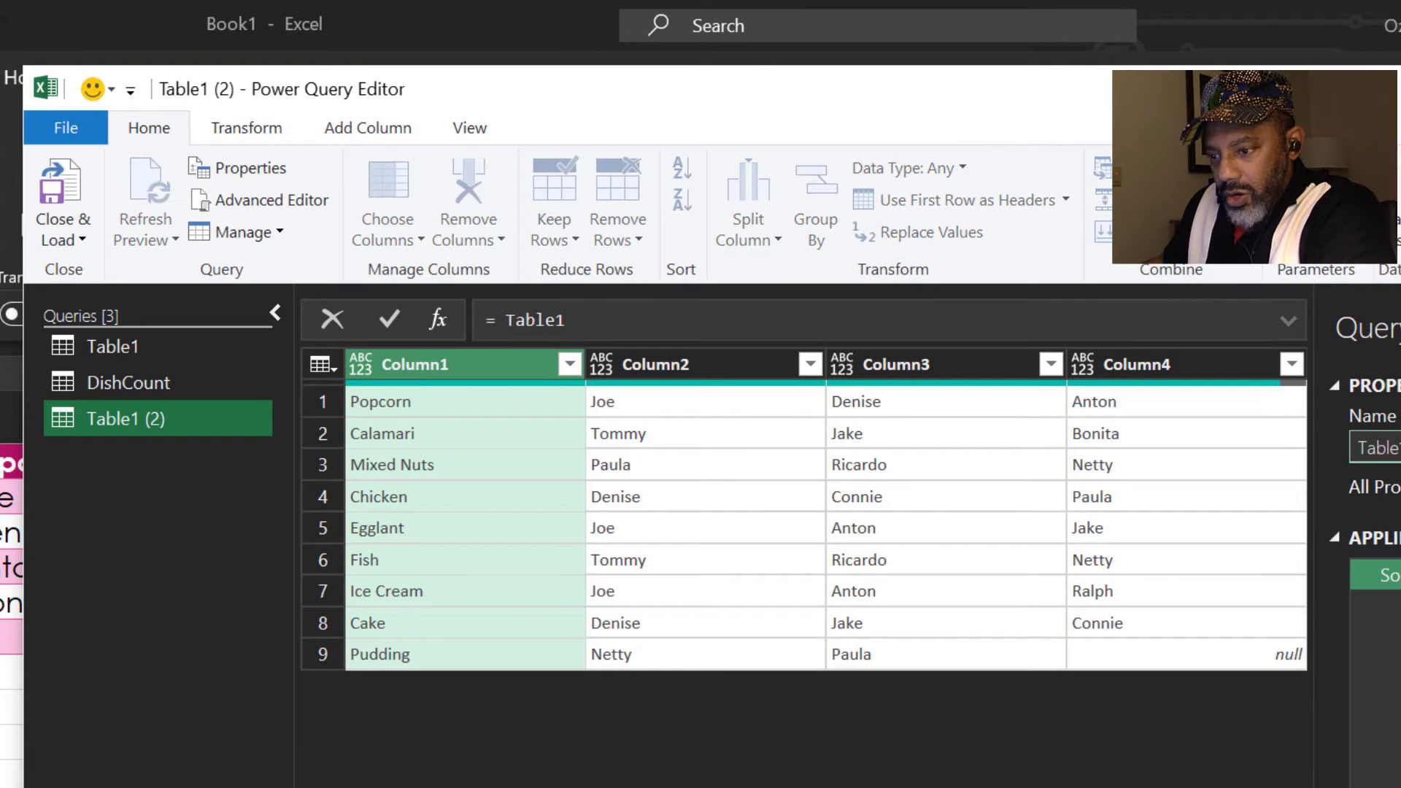
left_click(1375, 447)
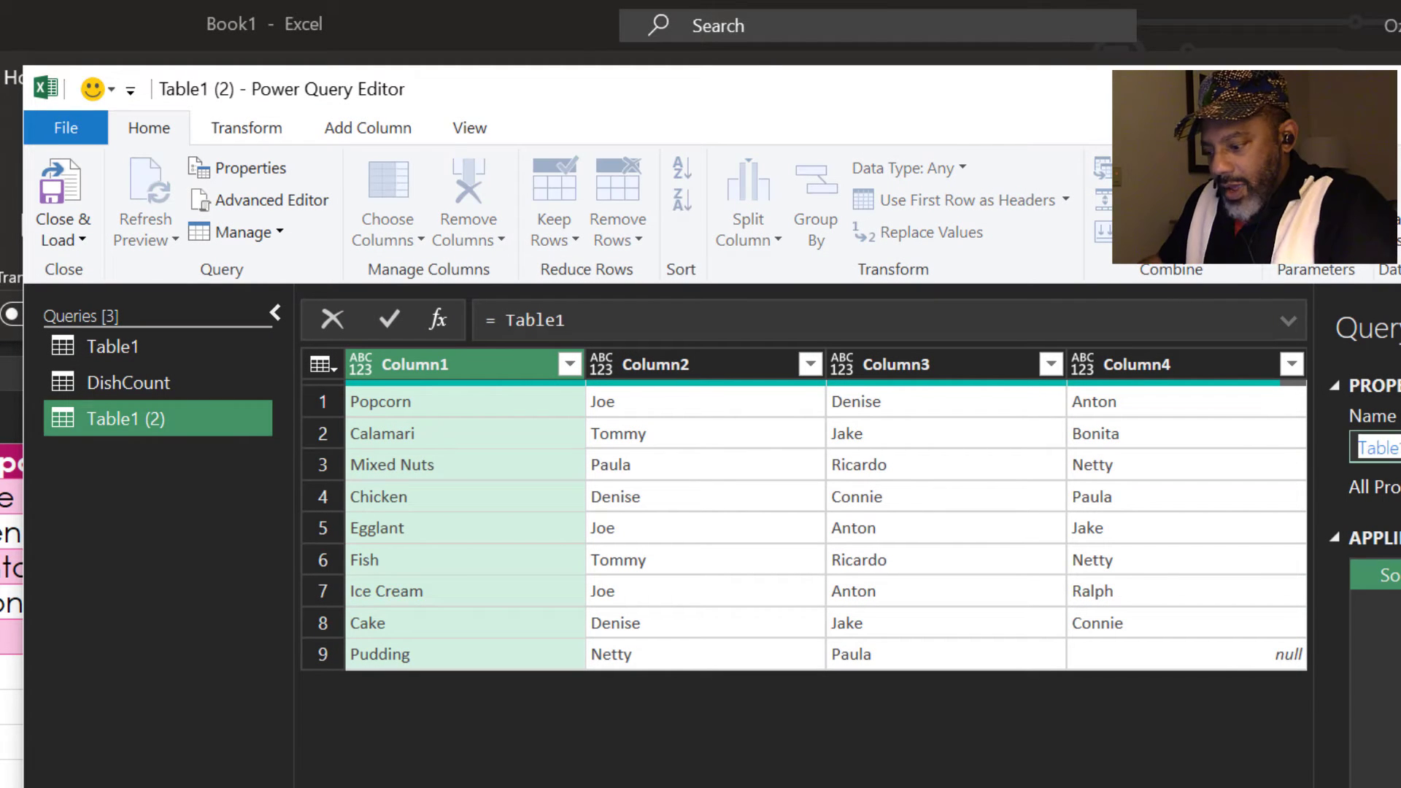
type("Appe")
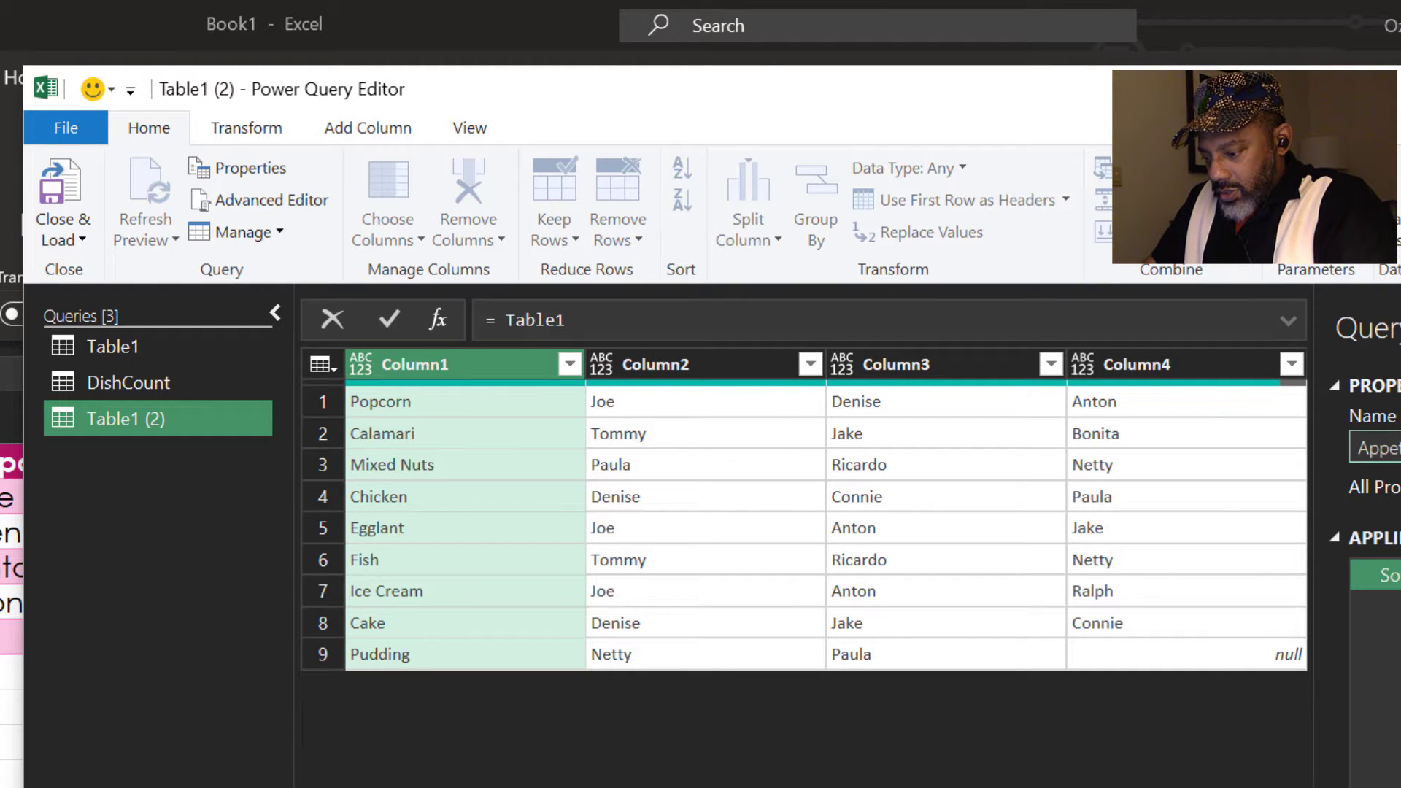
key("Return")
Step: Keep only the top 3 rows of Appetizers
left_click(565, 252)
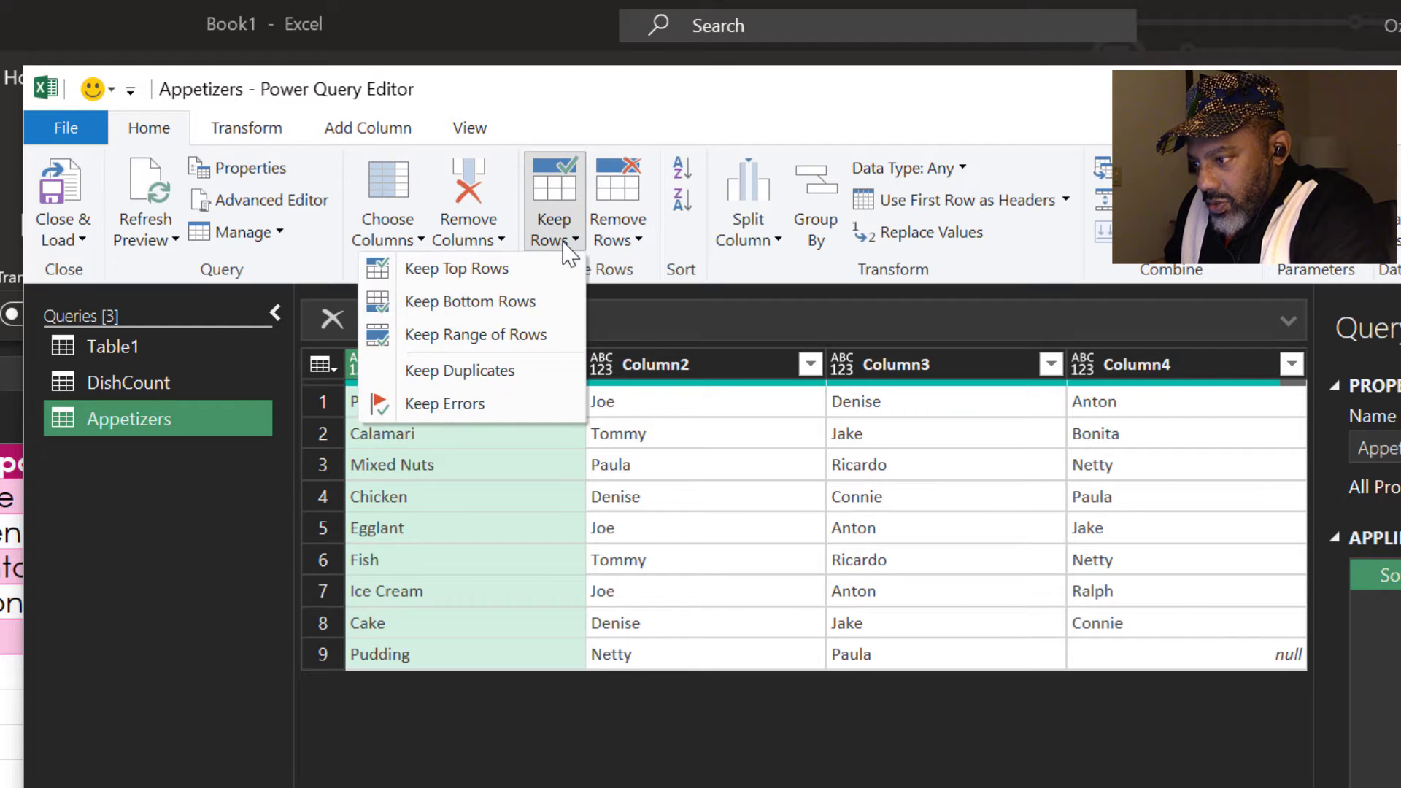
left_click(483, 270)
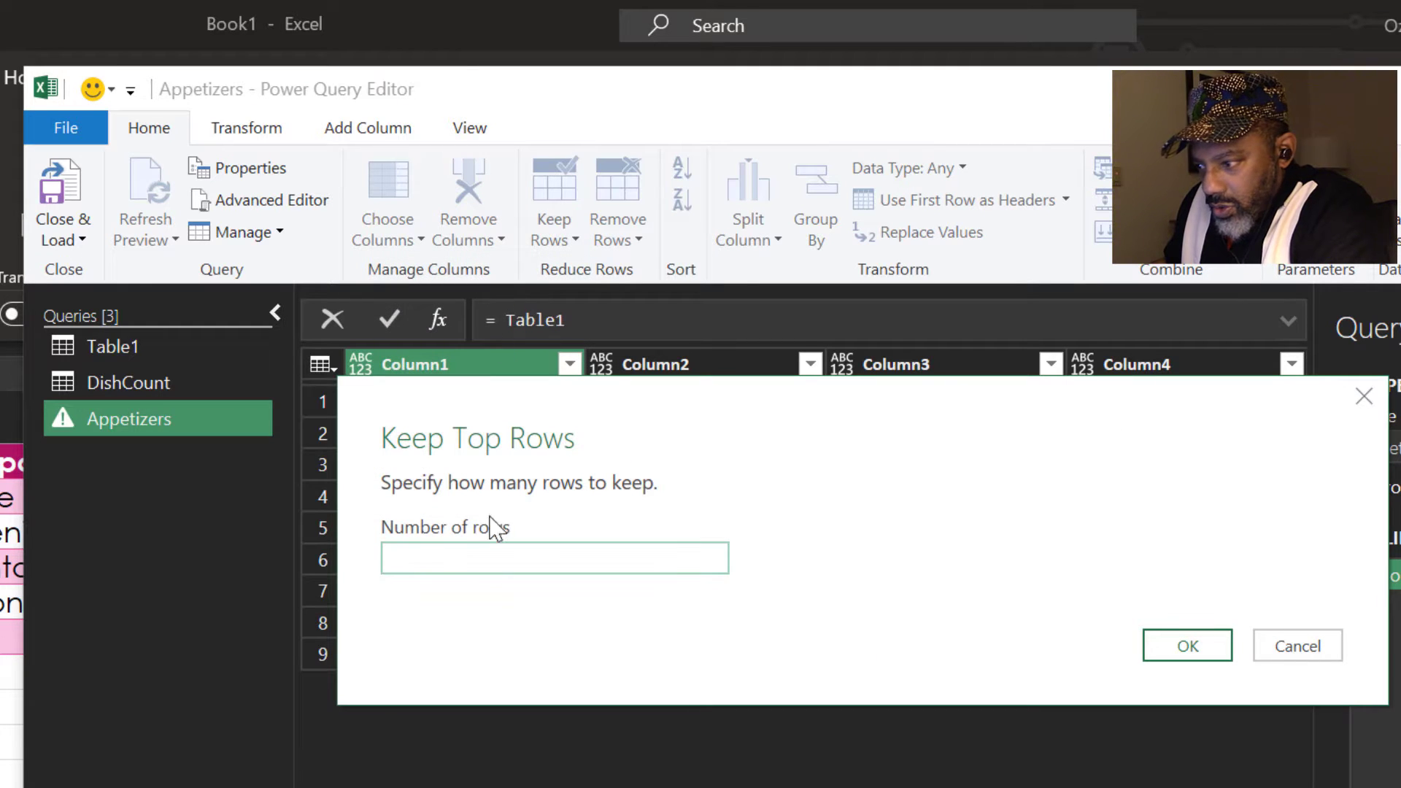
type("3")
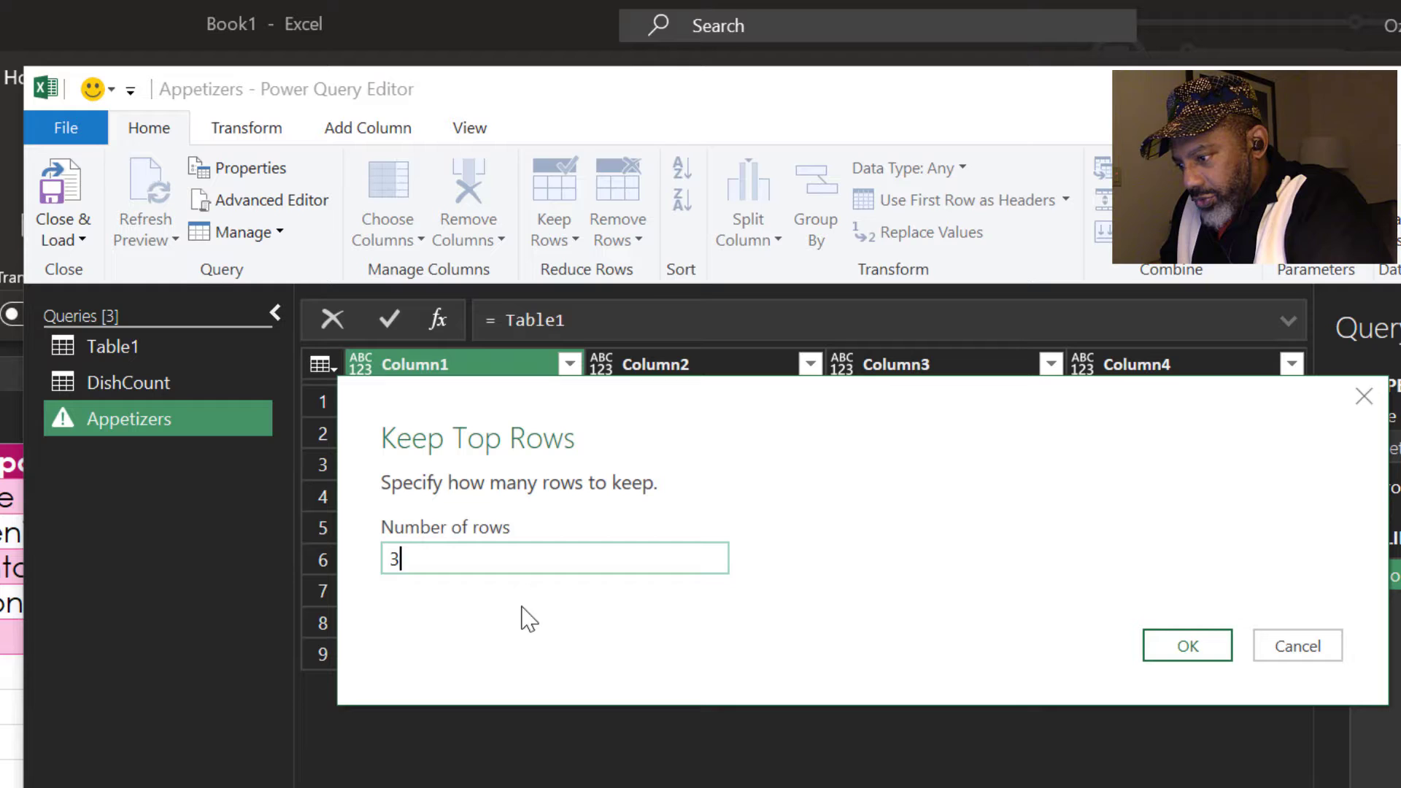
left_click(1158, 653)
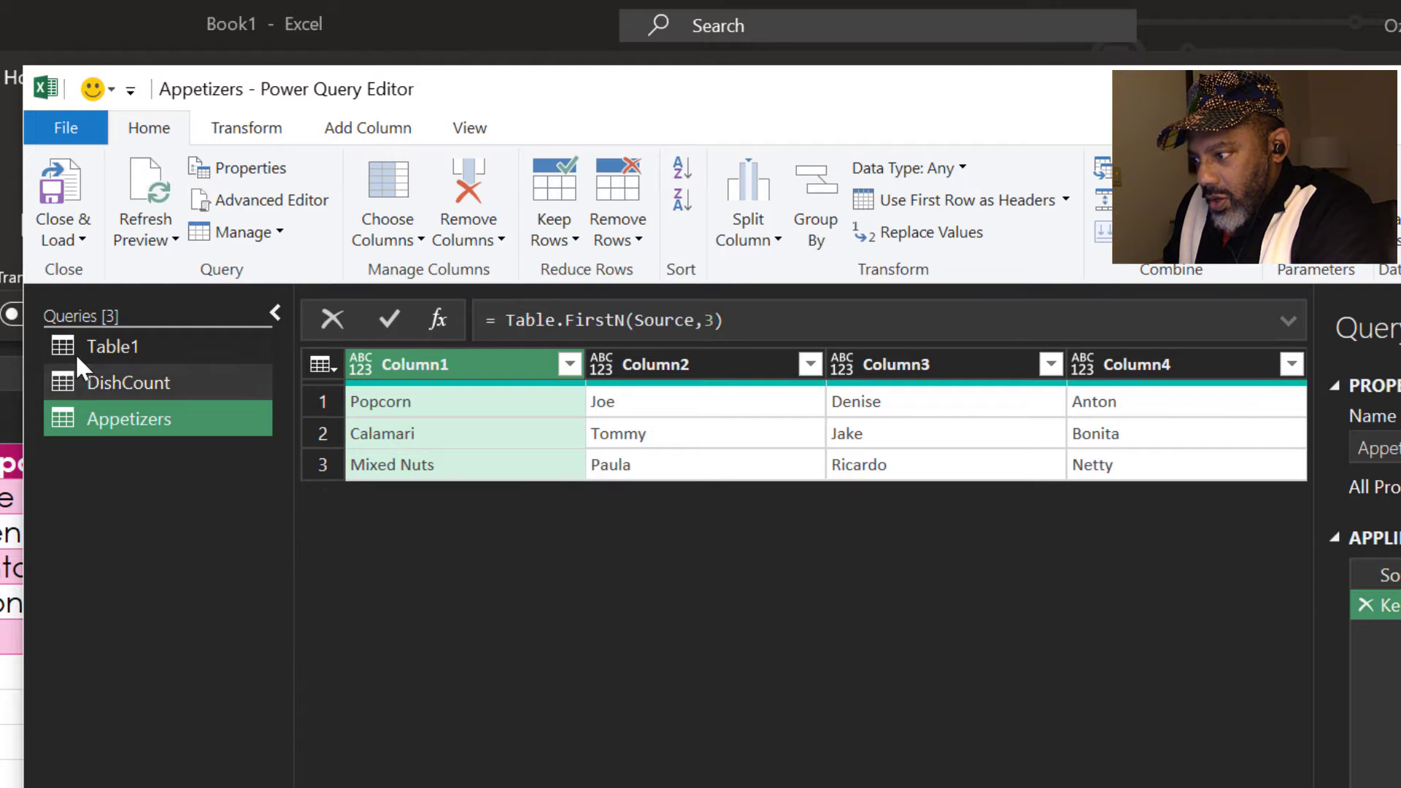
Step: Add a new query referencing Table1 and name it Dinner
right_click(76, 345)
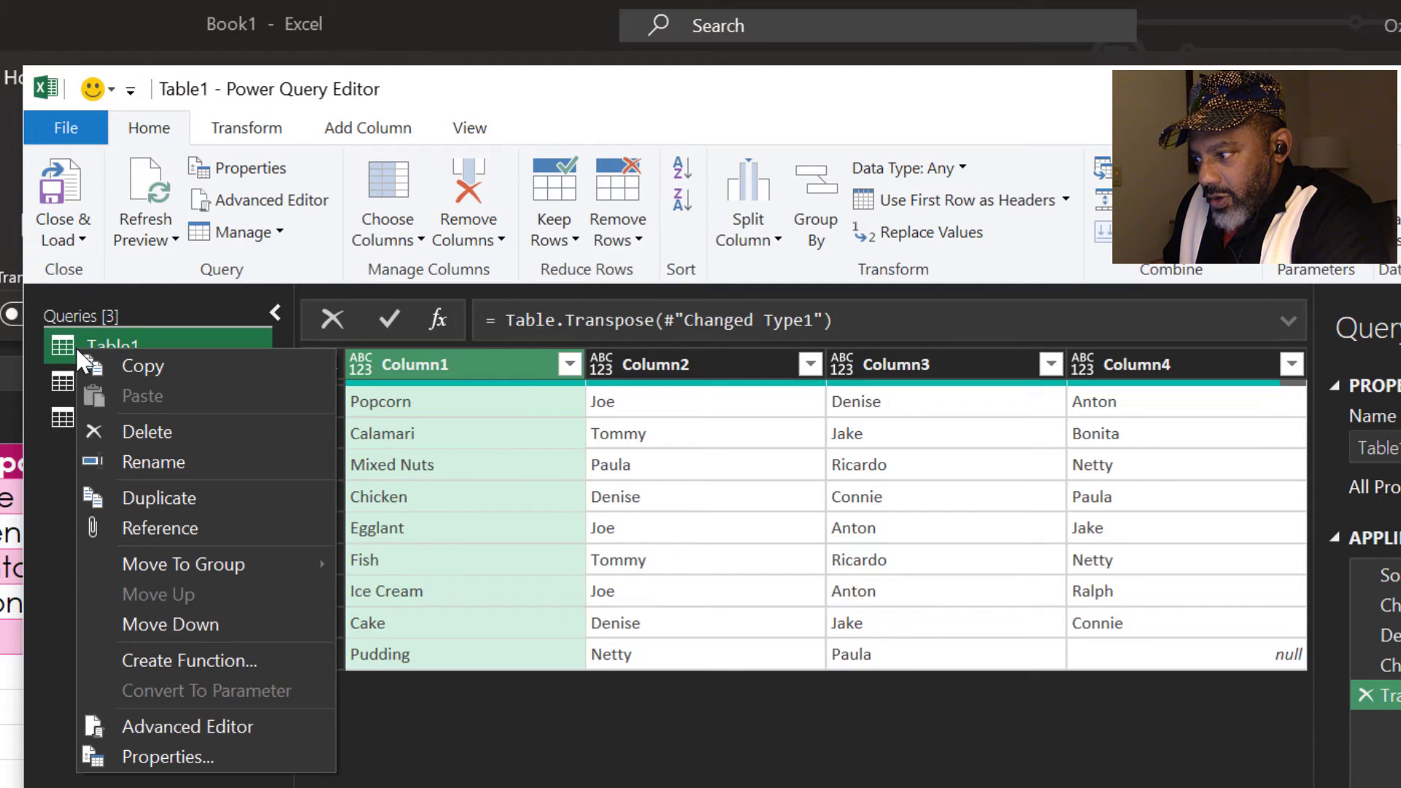
left_click(129, 522)
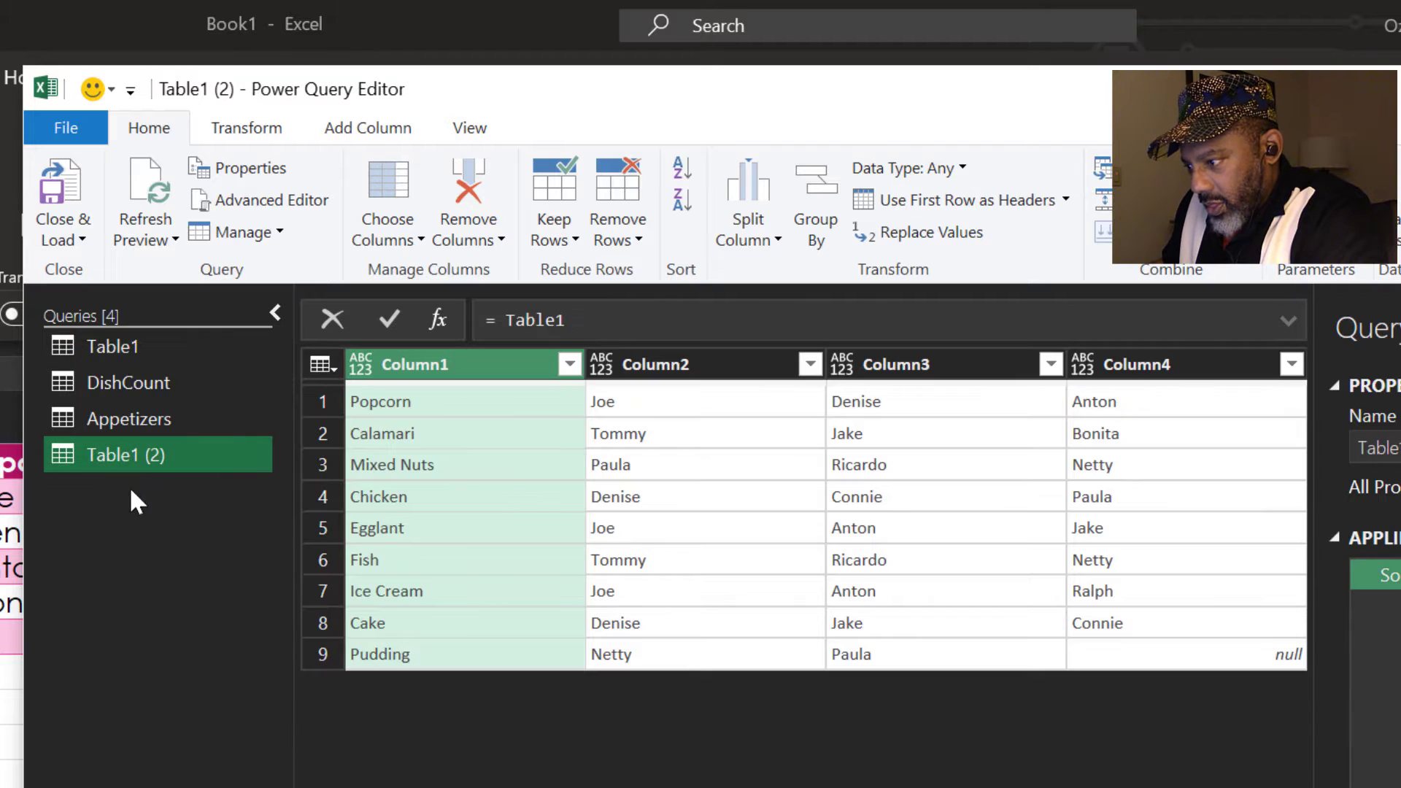
double_click(124, 458)
type("Dinner")
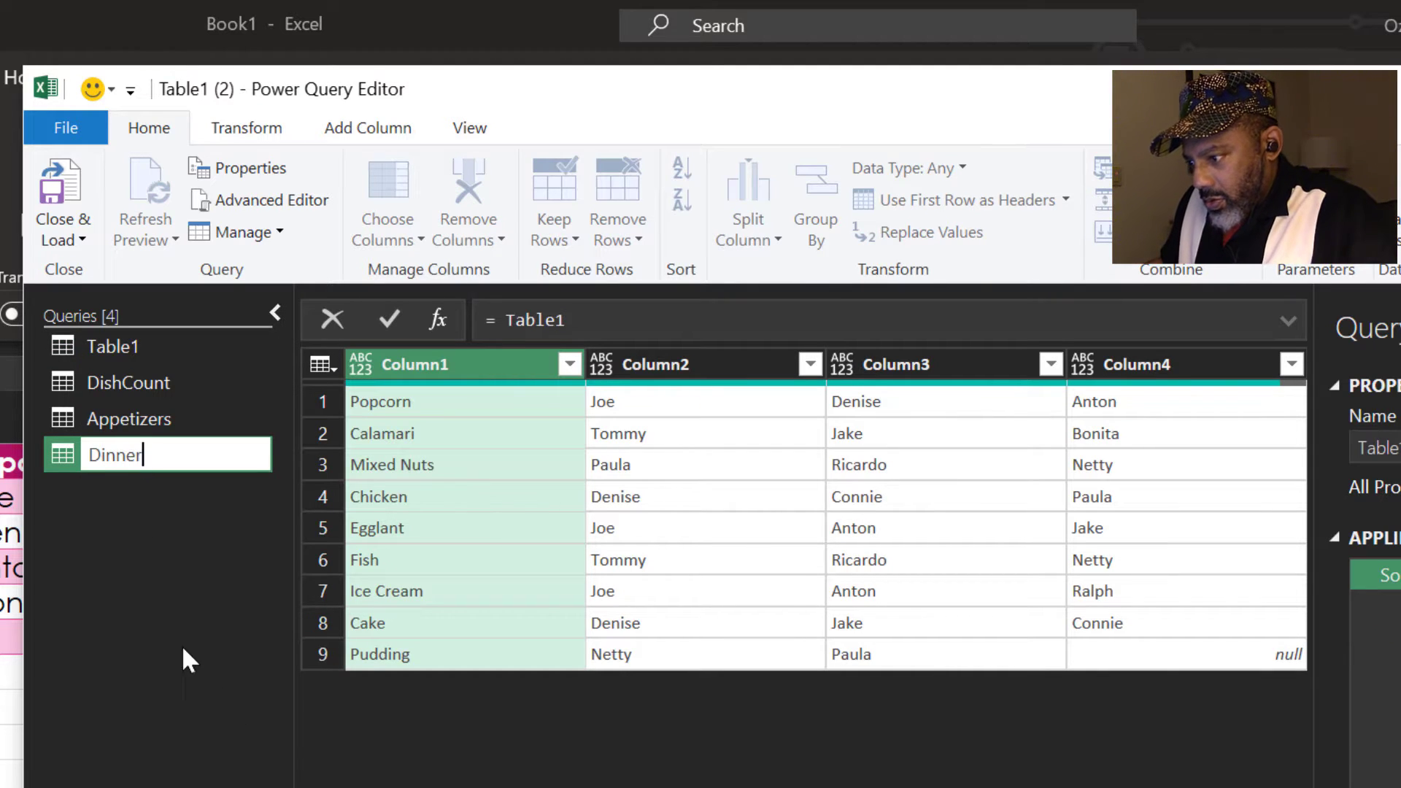
key("Return")
Step: Keep a range of rows in Dinner: 3 rows starting at row 4
left_click(549, 241)
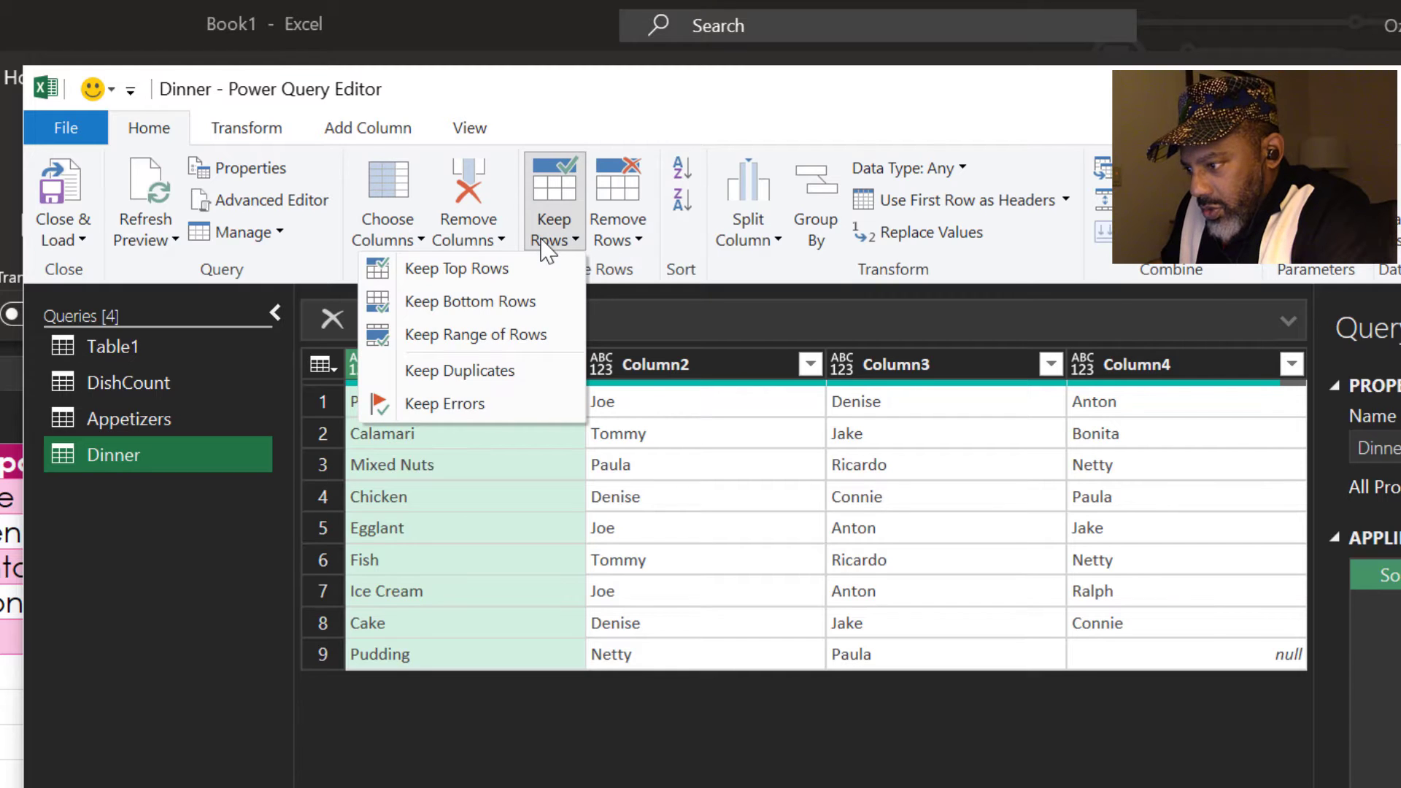
left_click(480, 334)
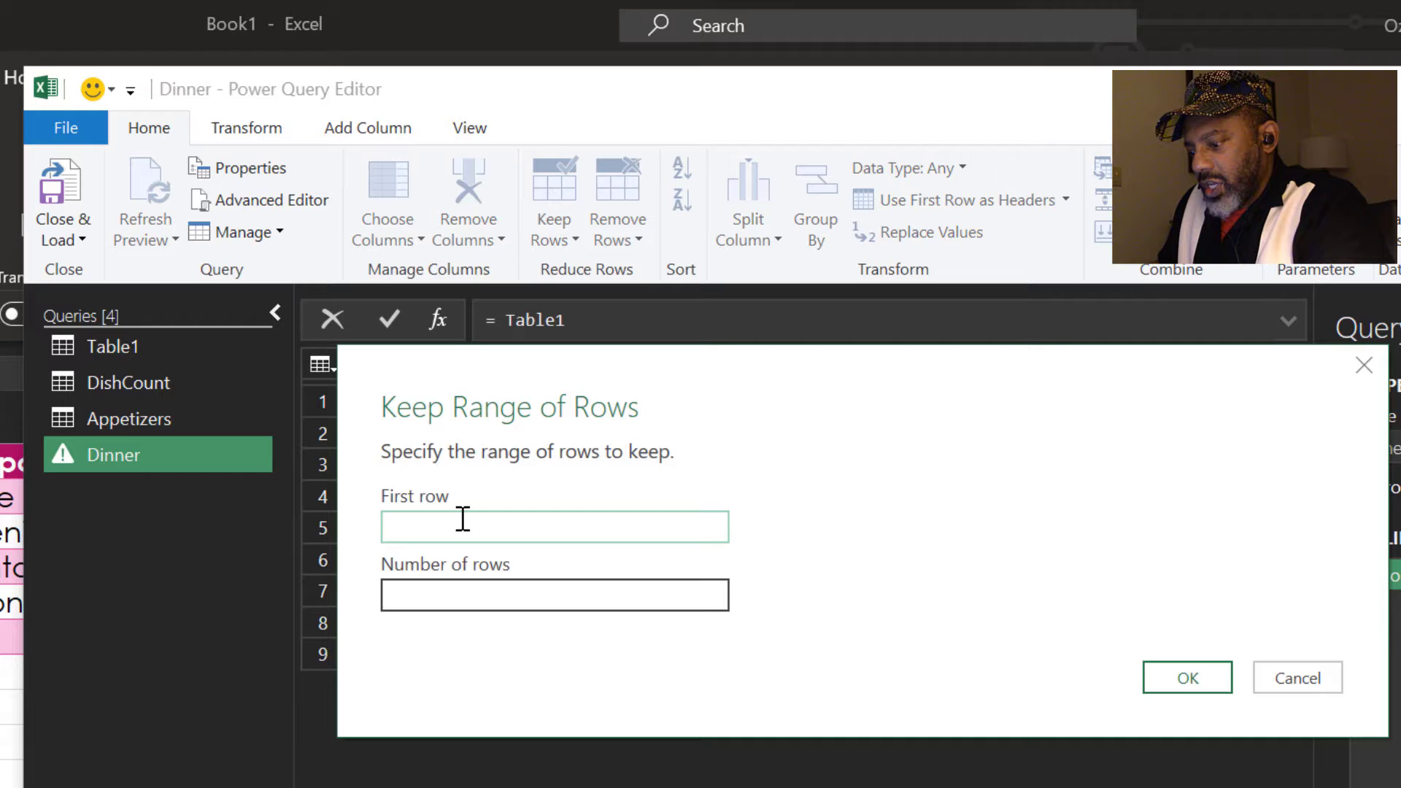
left_click(449, 598)
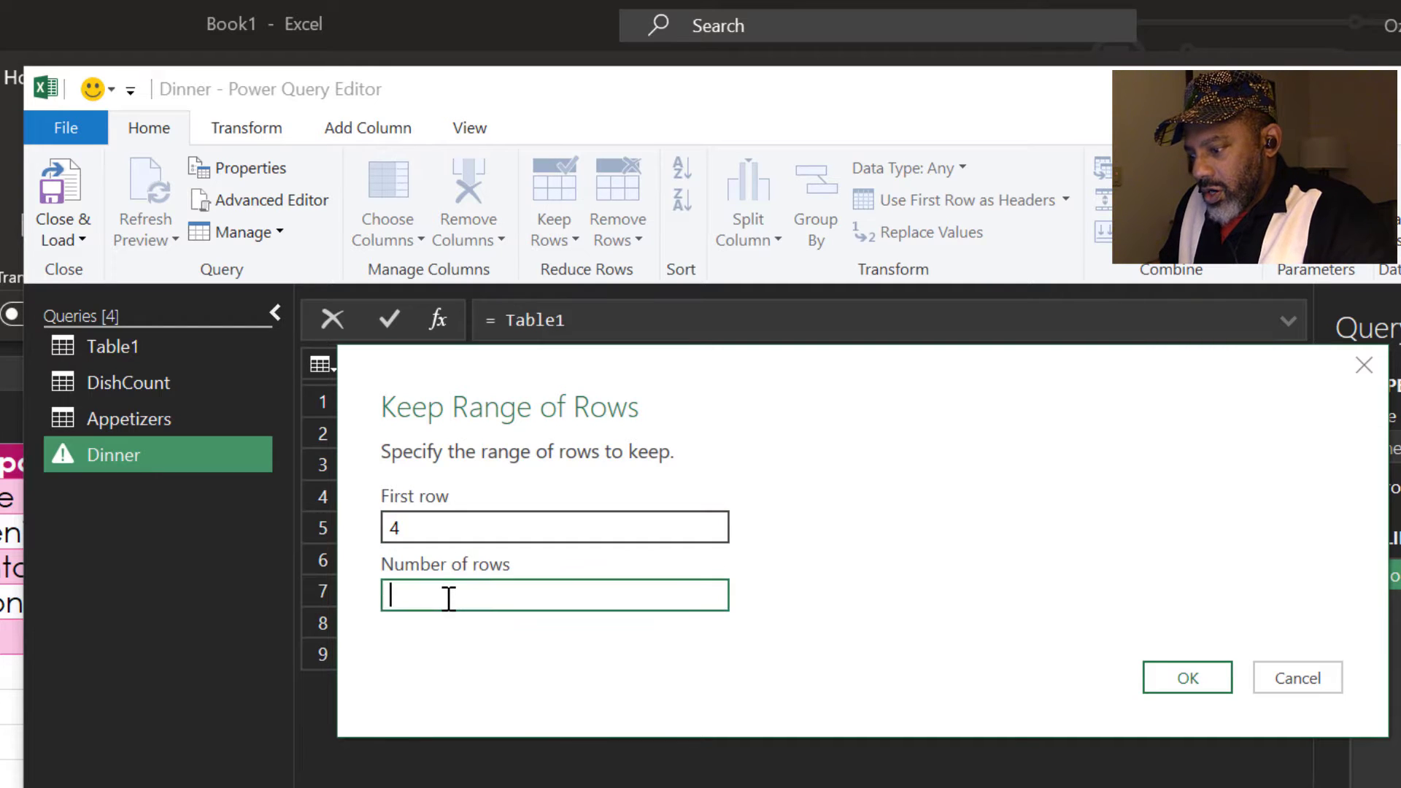
left_click(1159, 676)
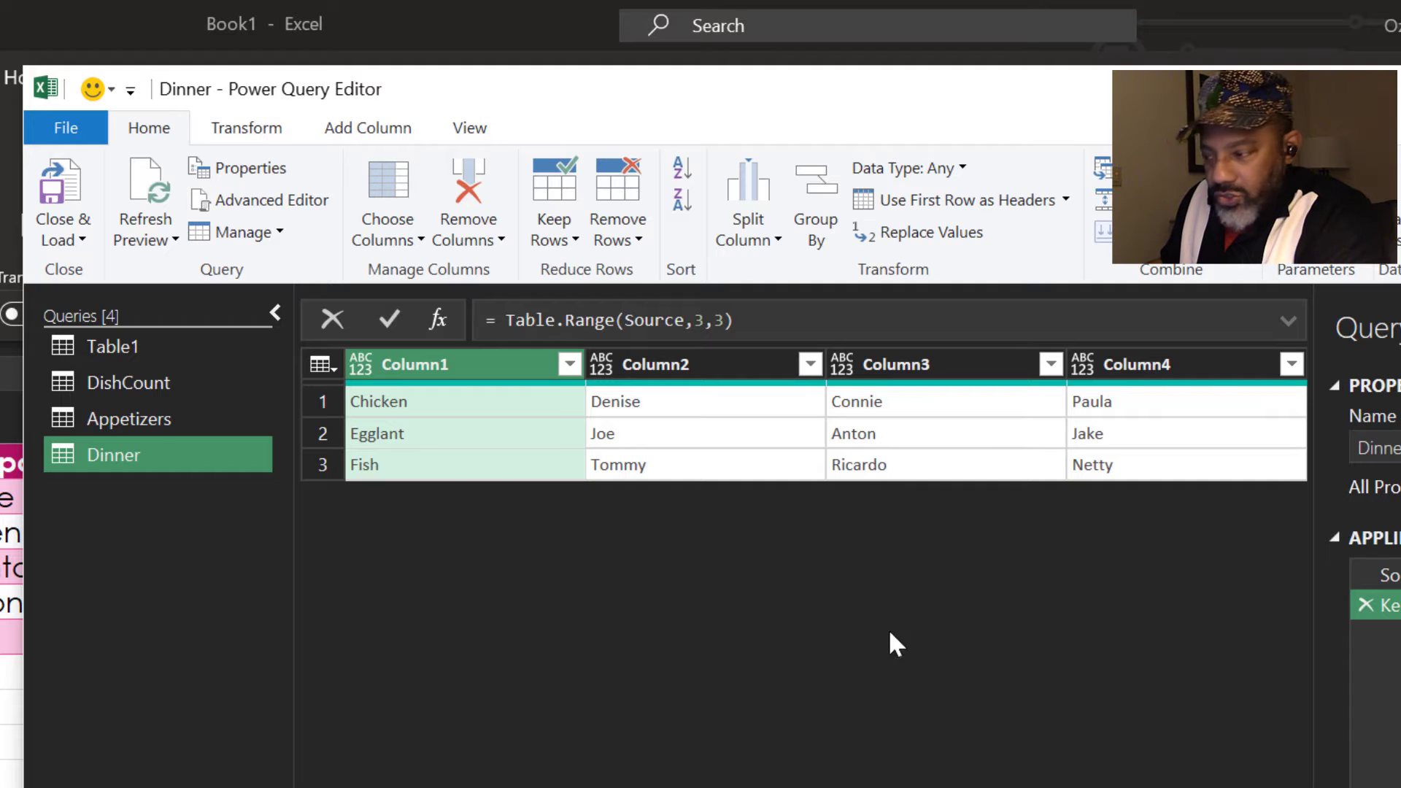
Step: Add another query referencing Table1 and name it Dessert
right_click(102, 343)
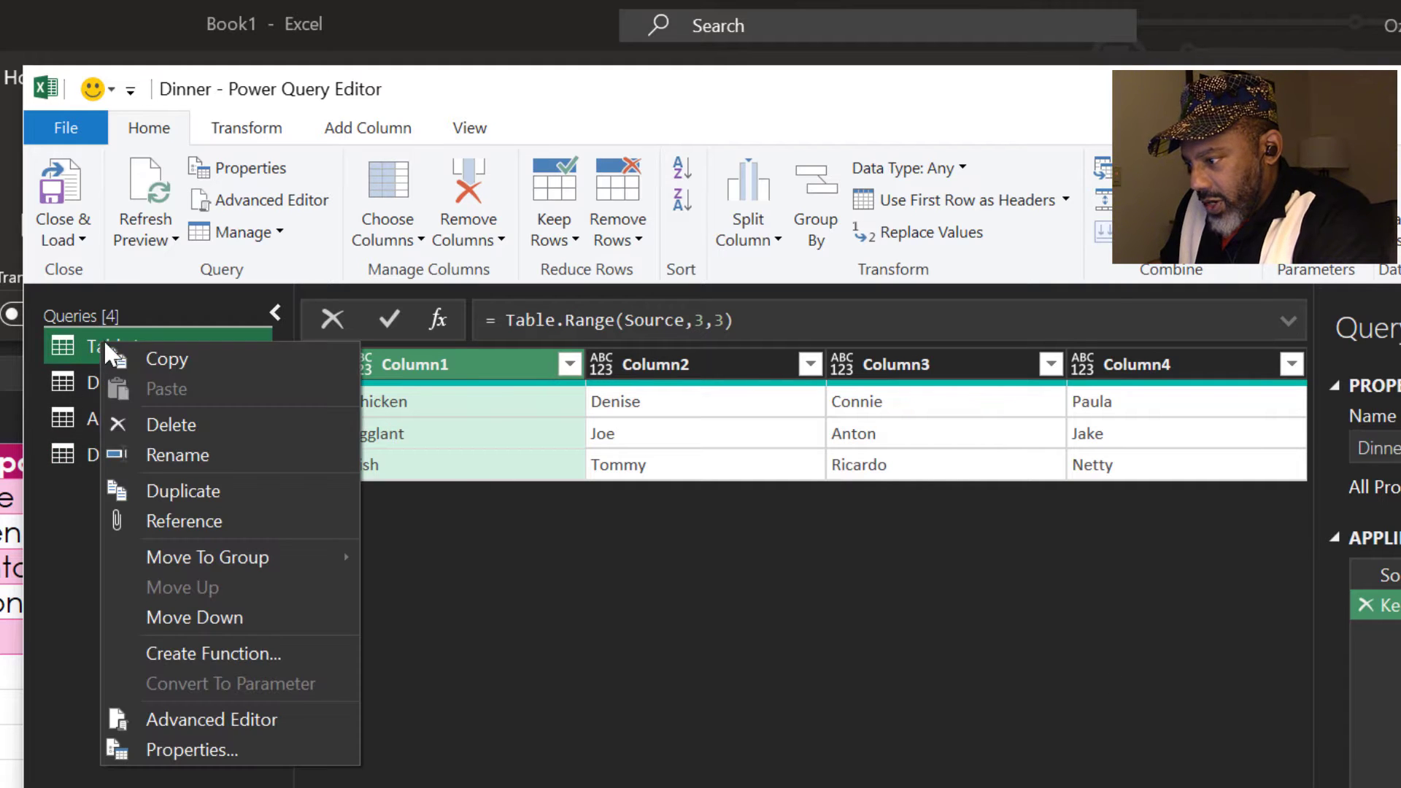
left_click(173, 520)
double_click(124, 493)
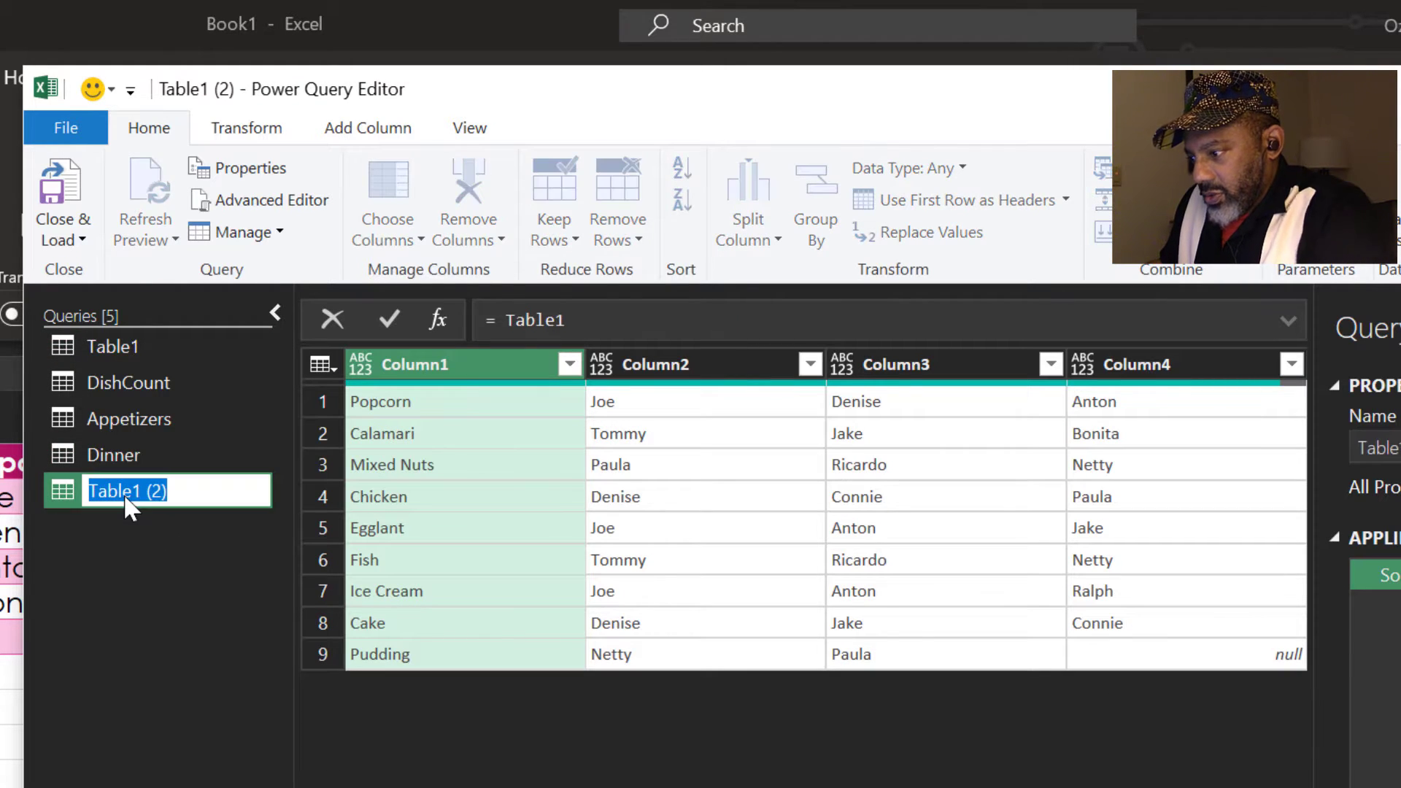
type("S")
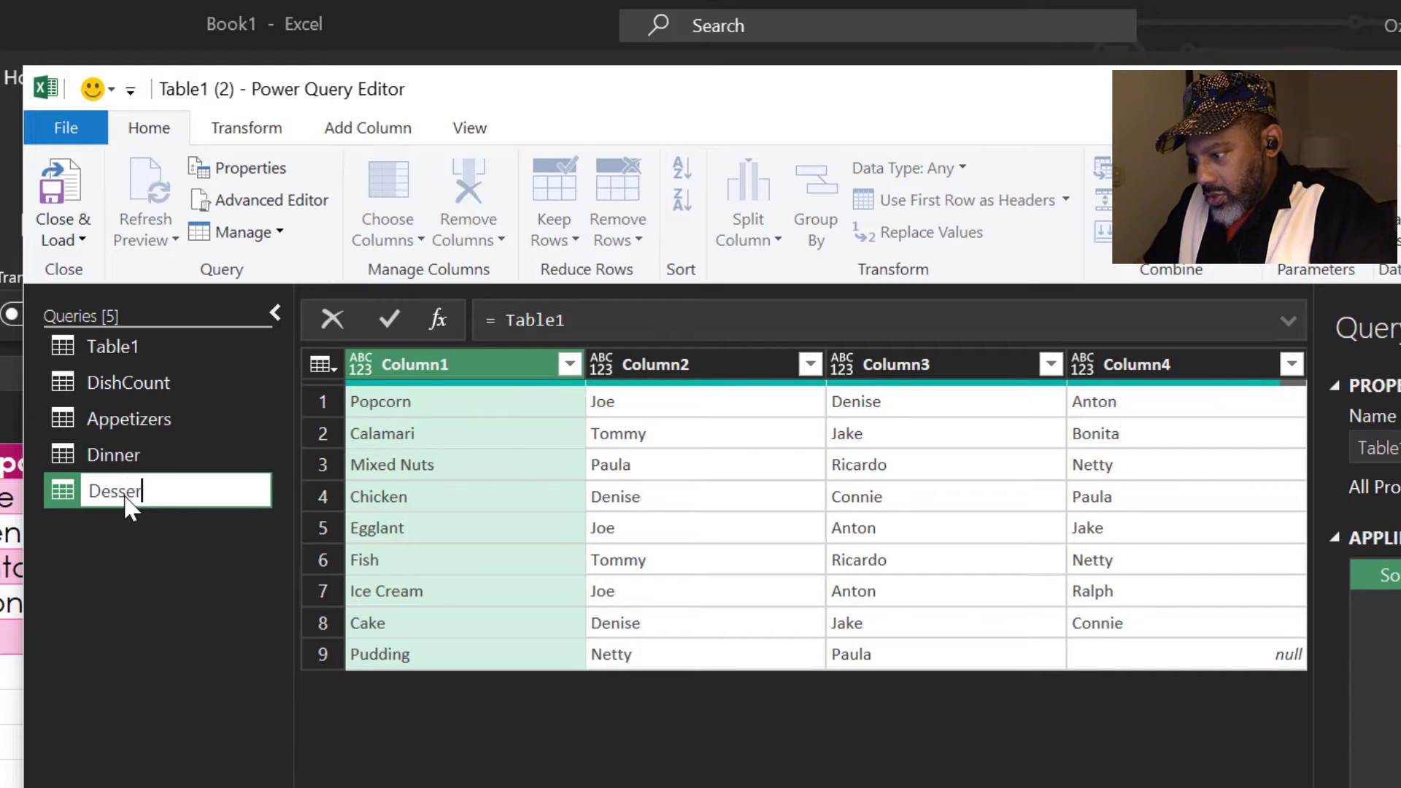
type("essert")
key("Return")
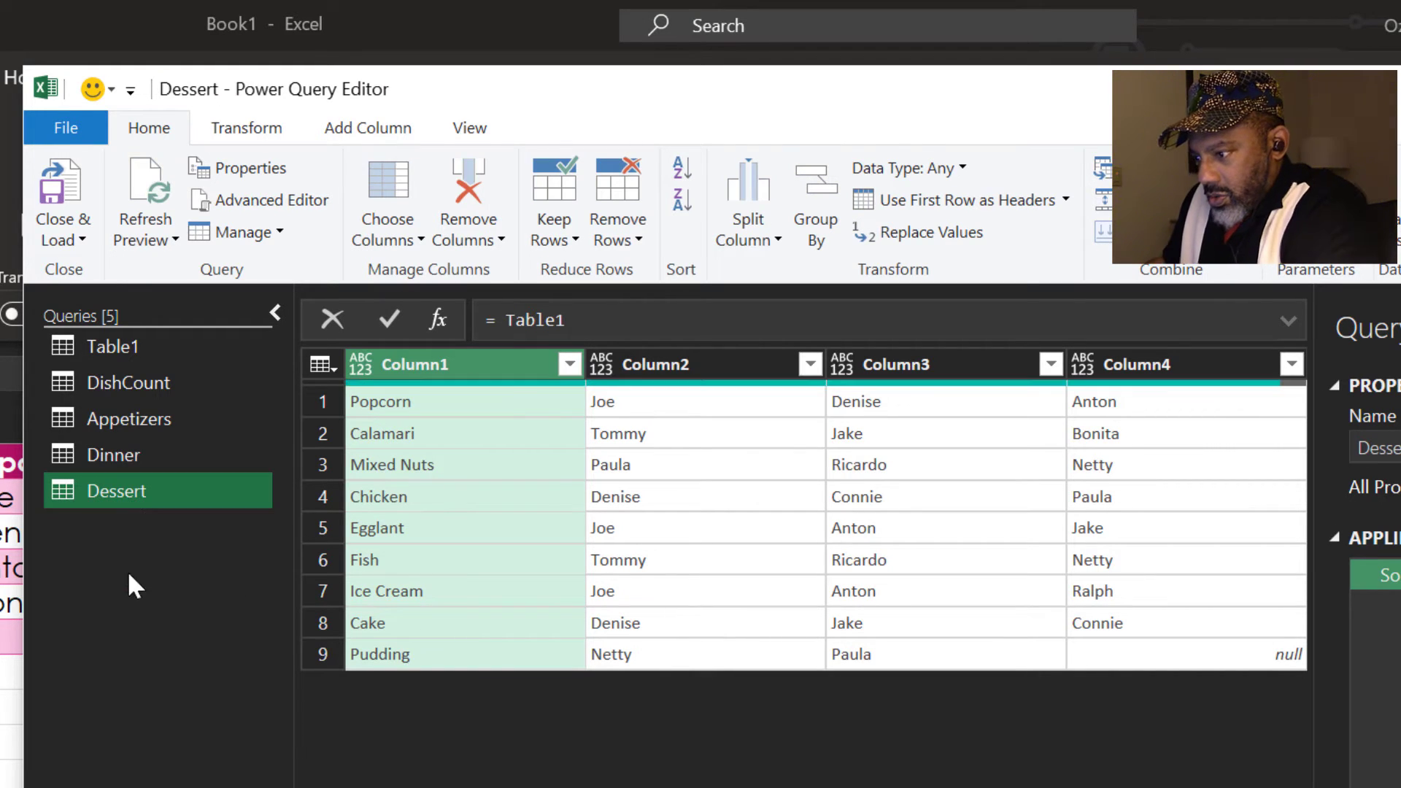
Step: Keep only the bottom 3 rows of Dessert
left_click(566, 241)
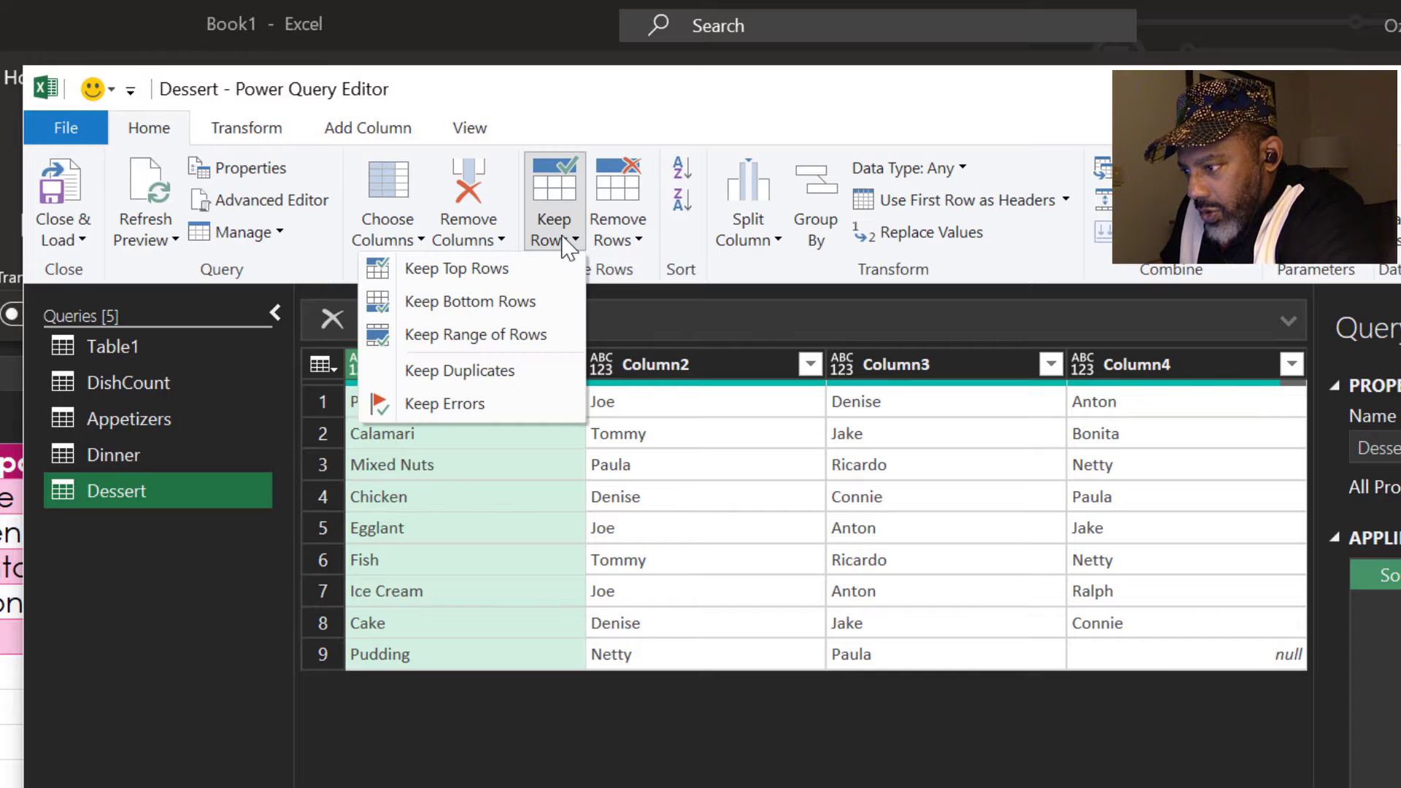
left_click(509, 301)
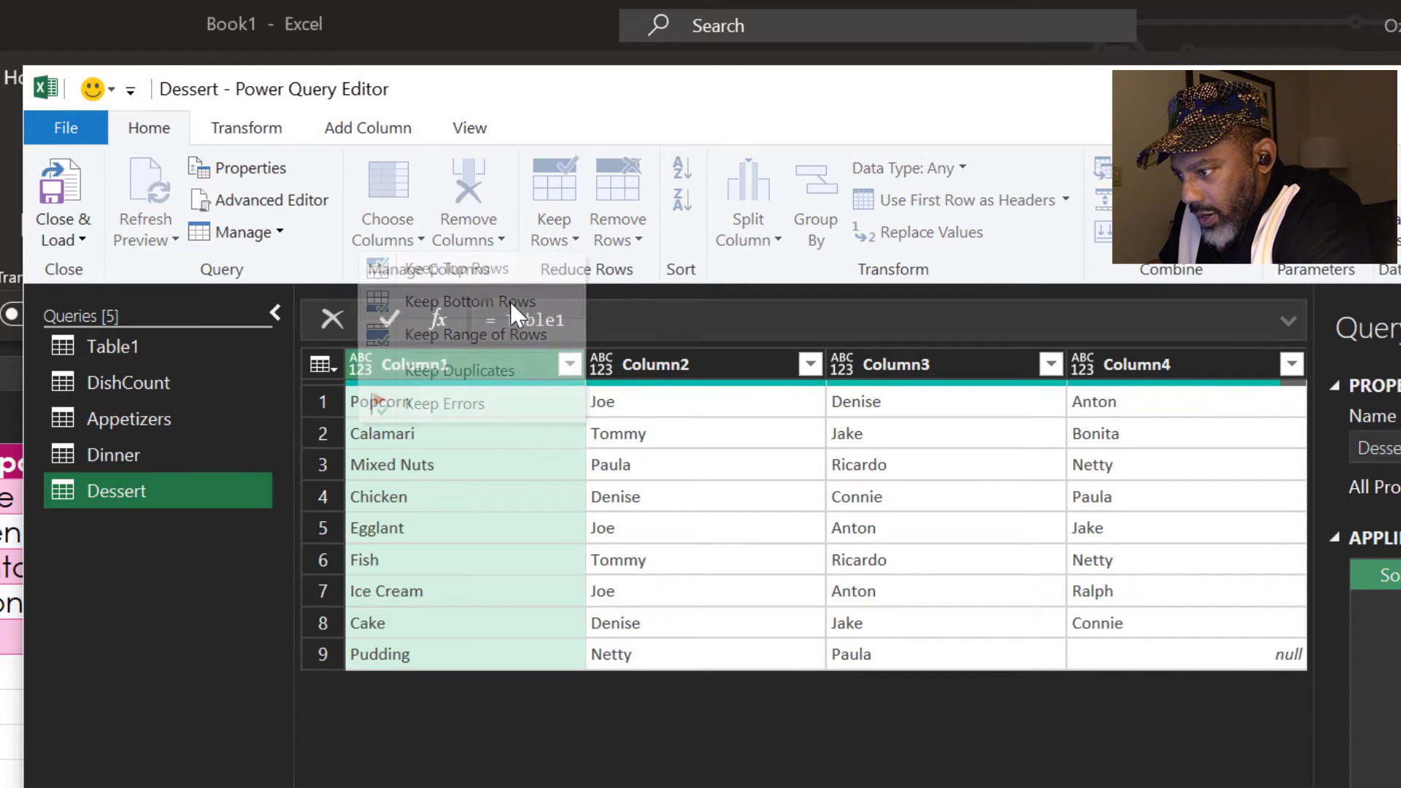
type("3")
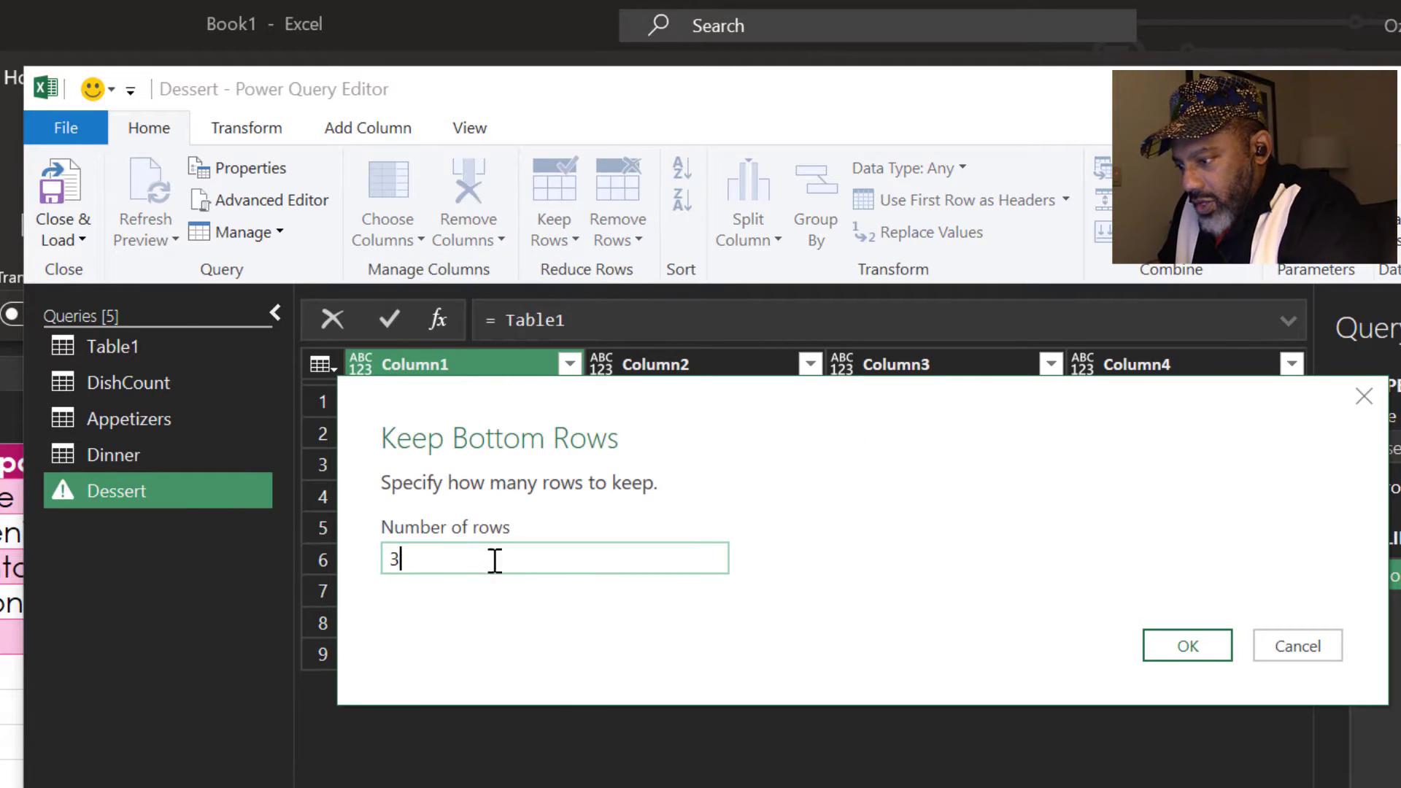
left_click(1182, 650)
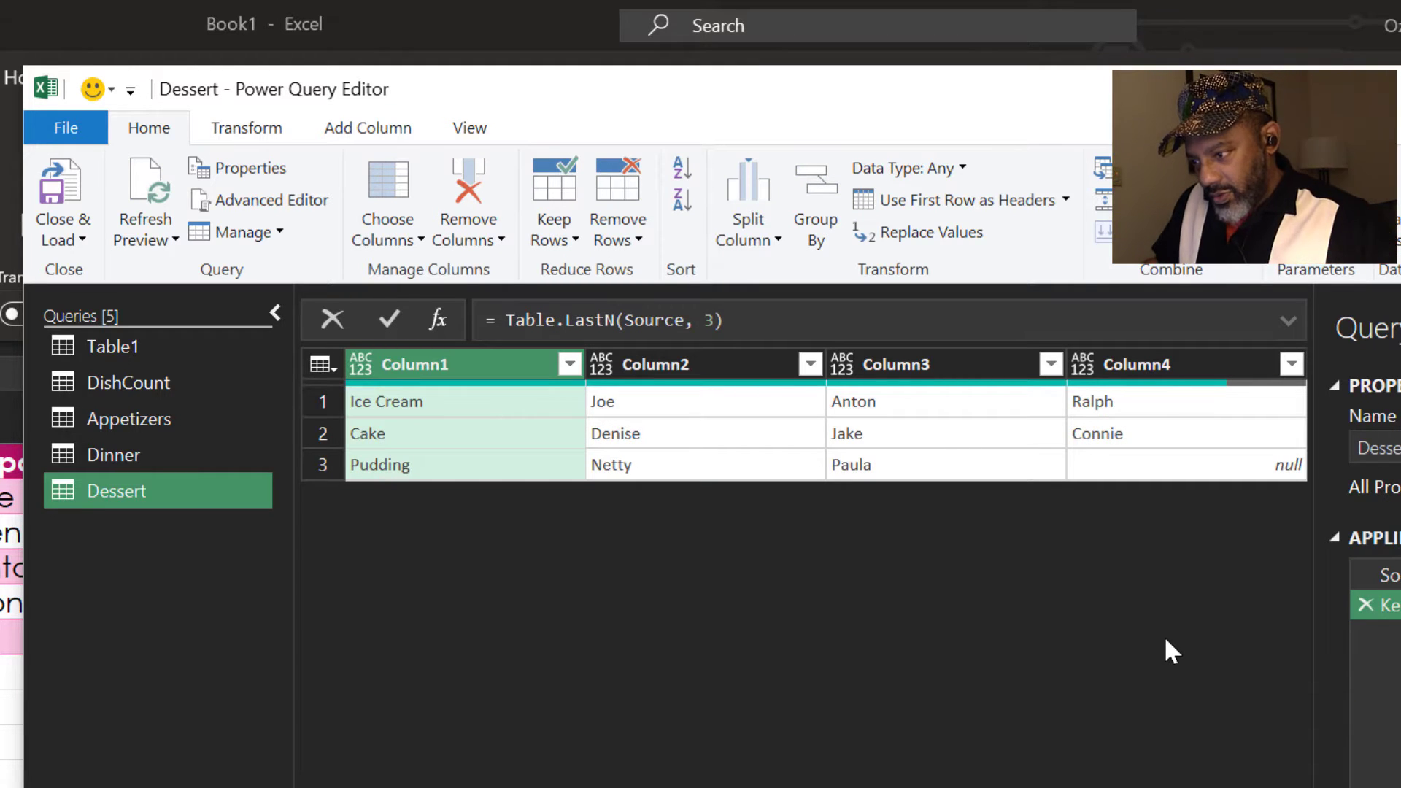
Step: Add an Index column from 1 beside Column1 and unpivot all other columns
left_click(377, 131)
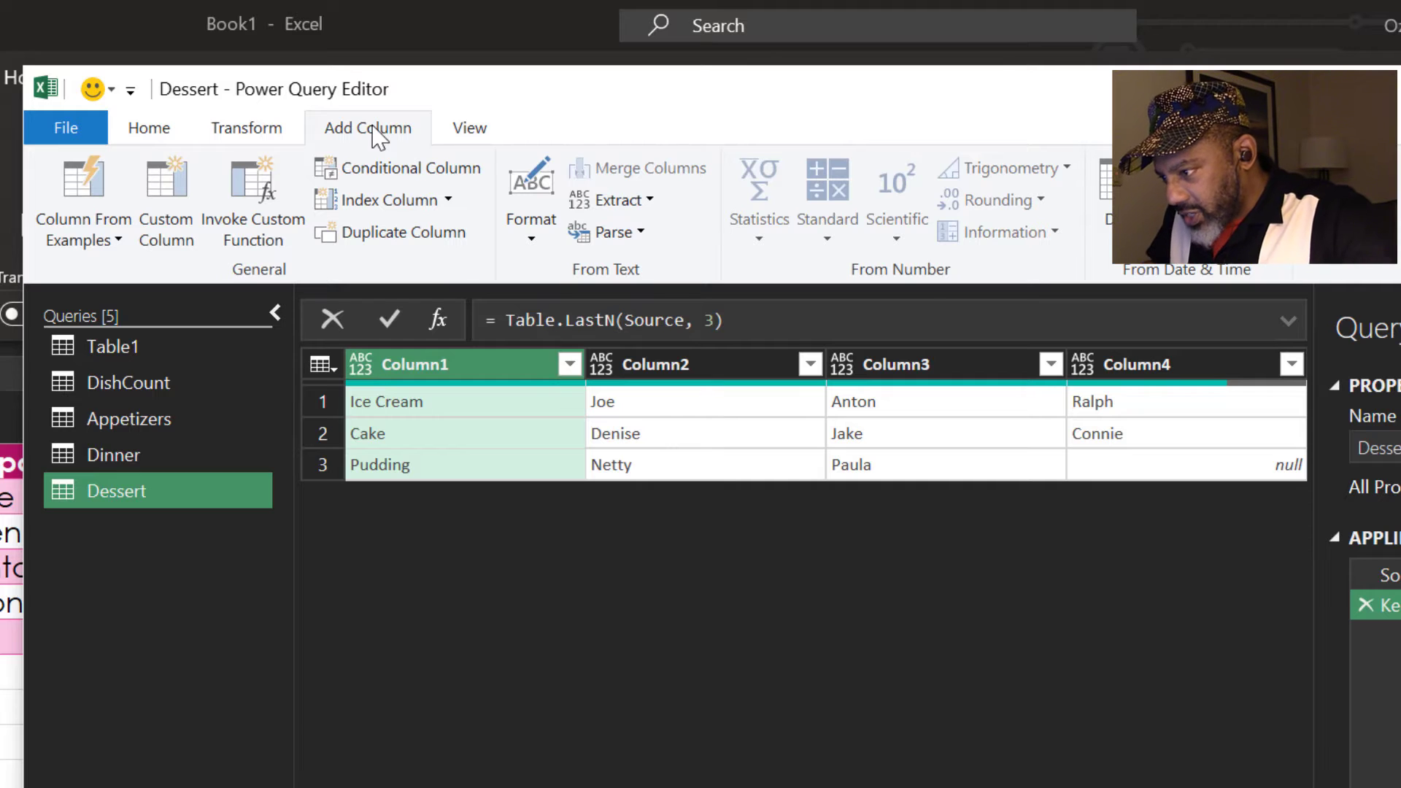
left_click(446, 201)
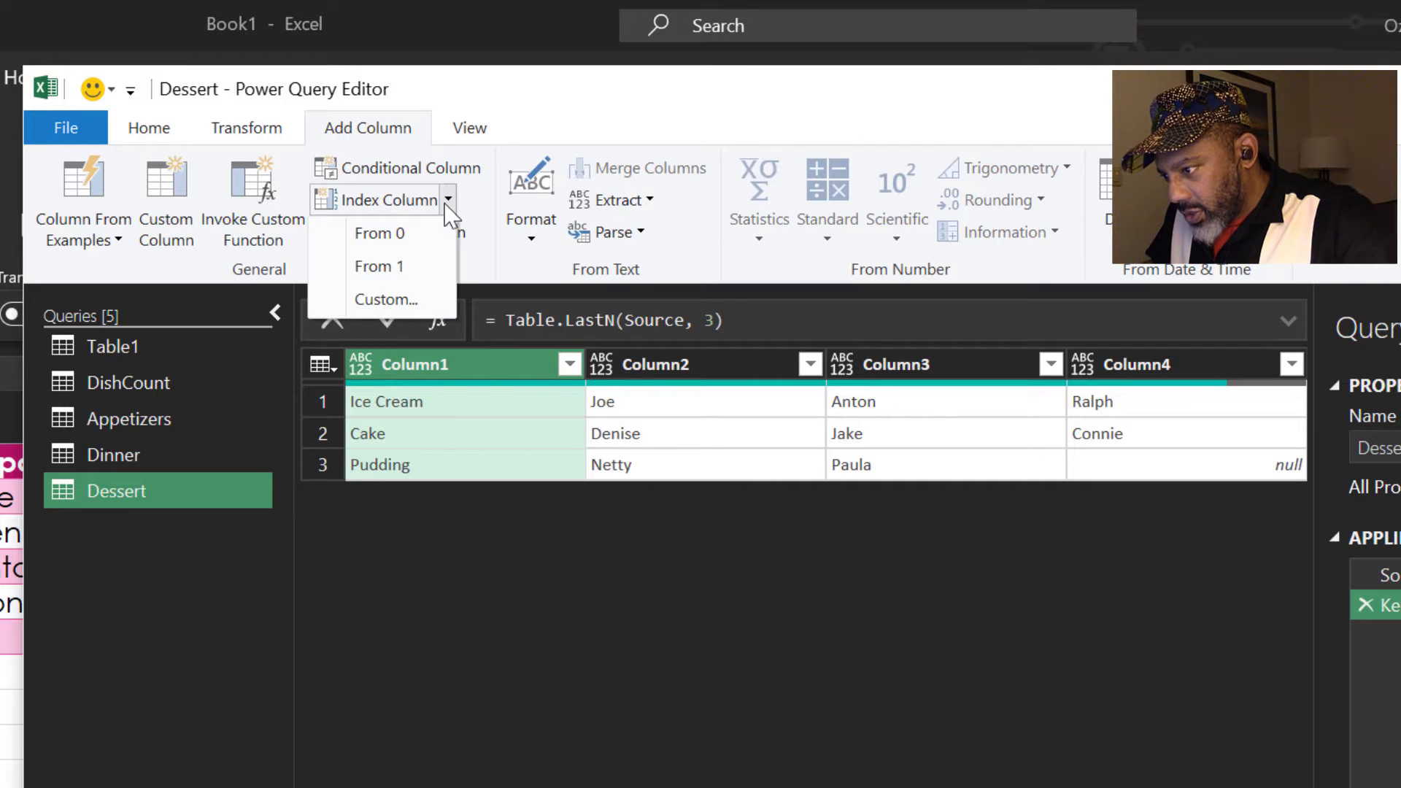
left_click(399, 269)
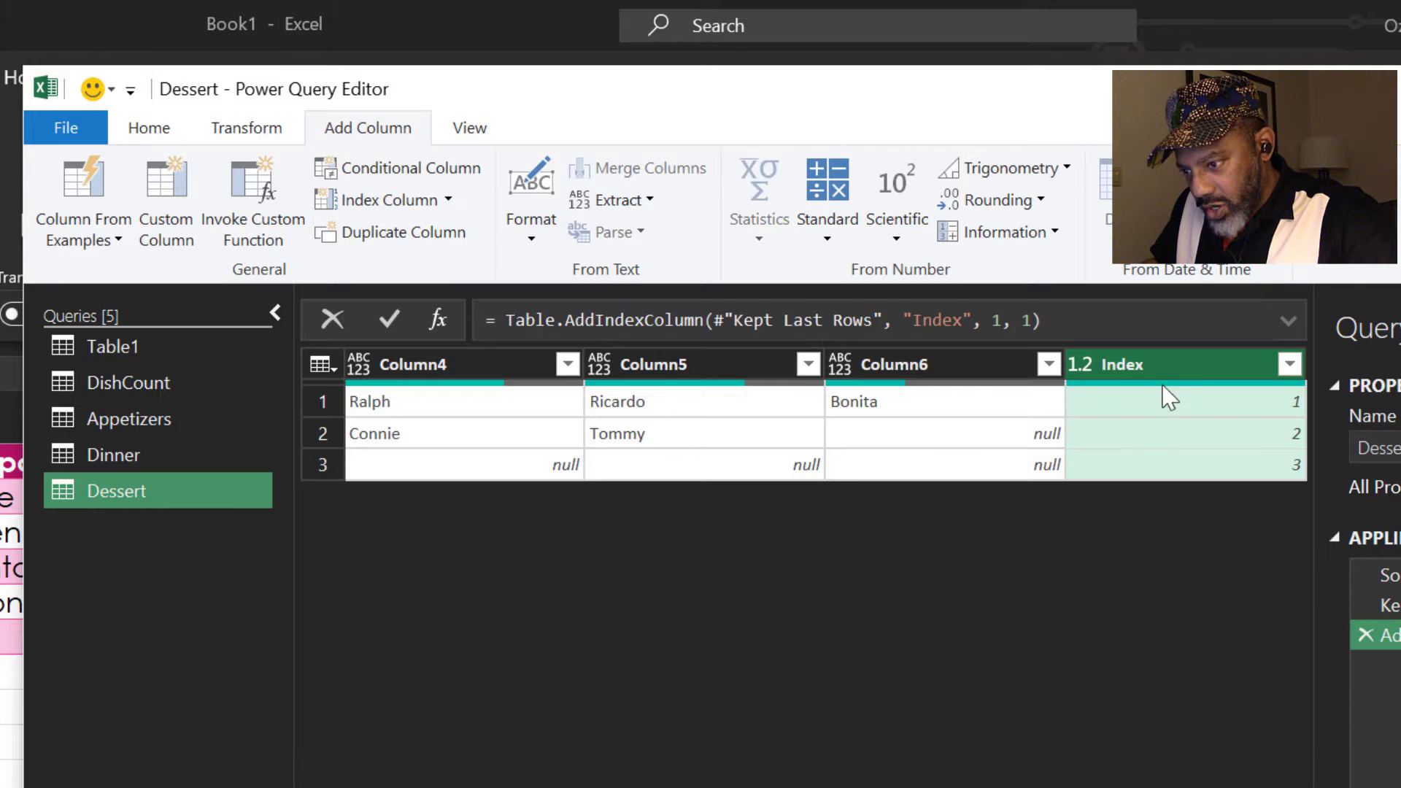
left_click_drag(1161, 364, 343, 394)
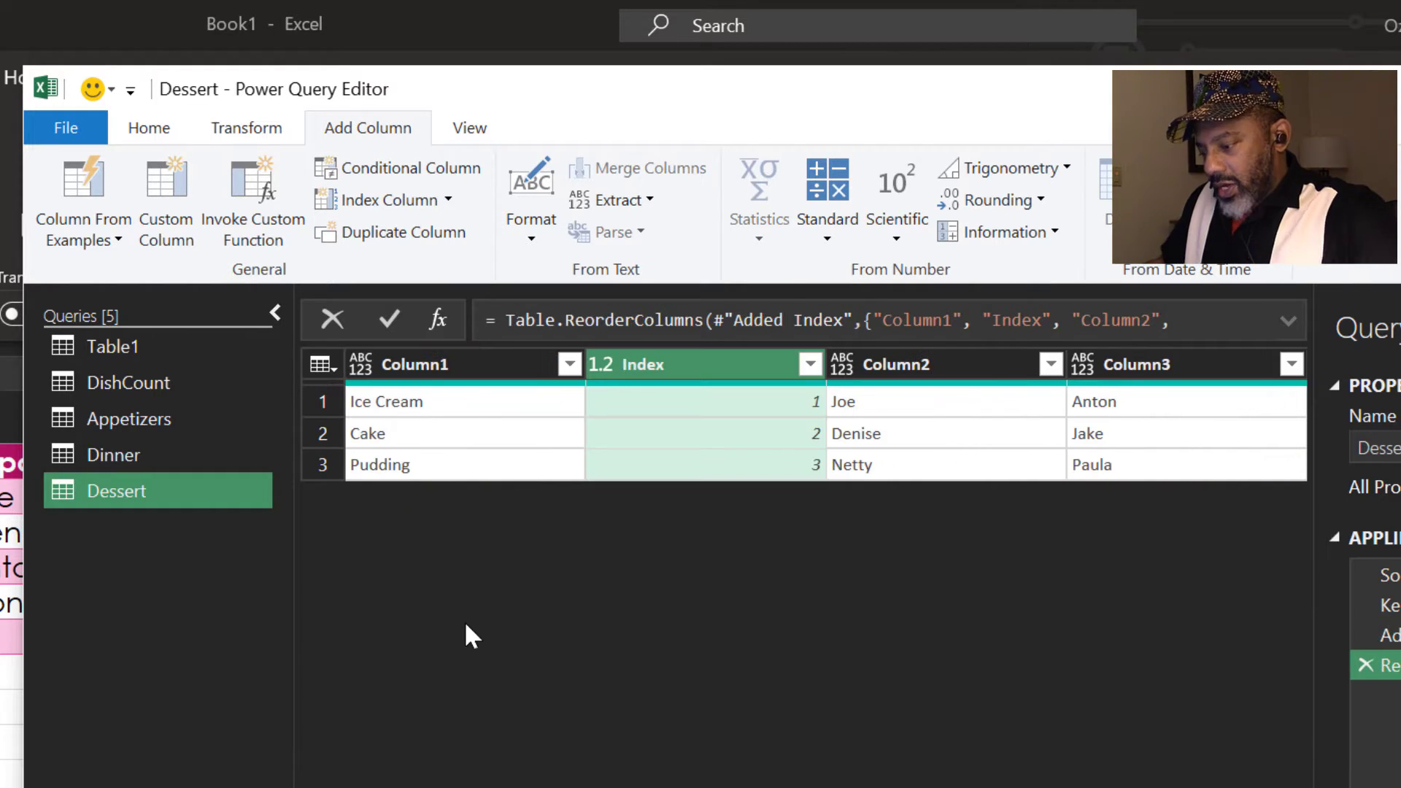
left_click(485, 368, "ctrl")
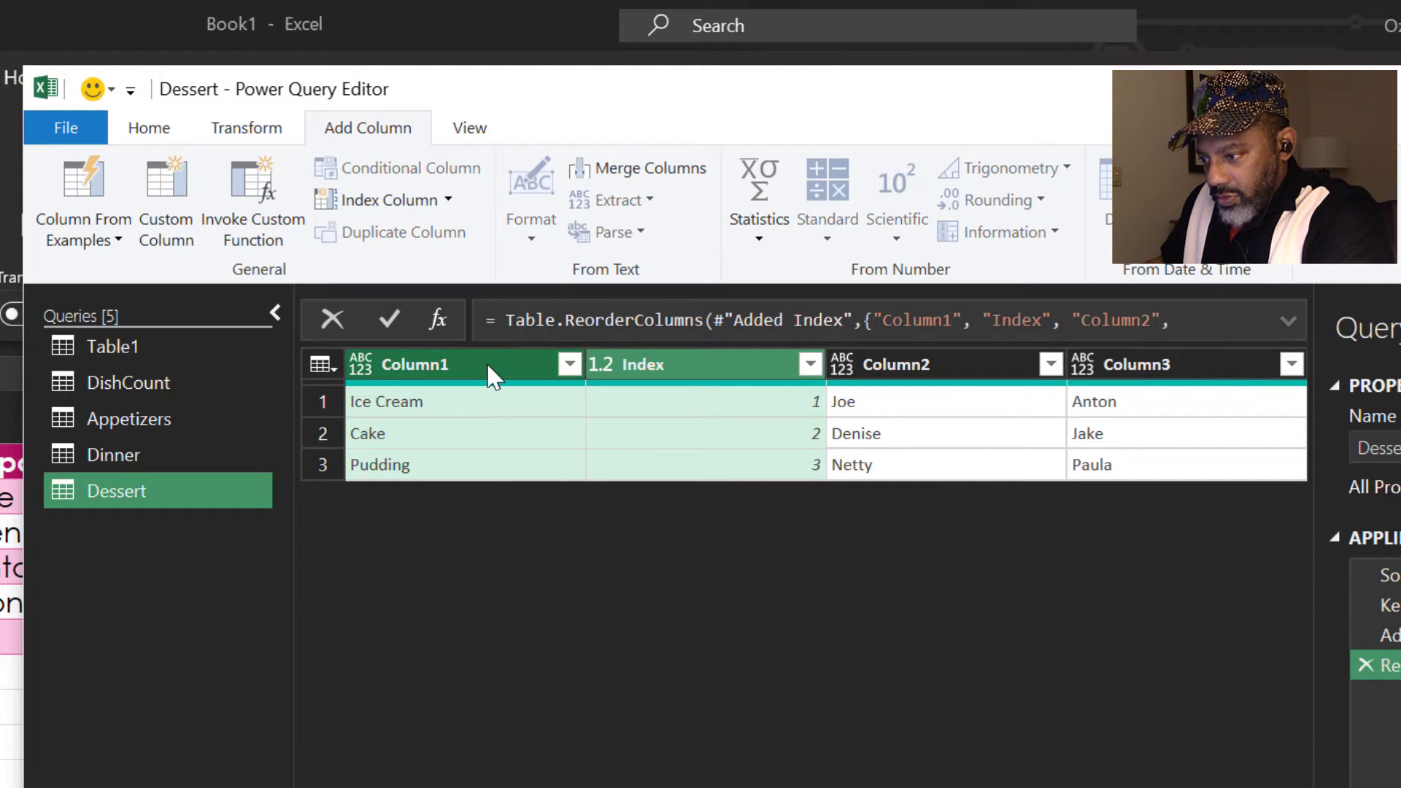
right_click(487, 362)
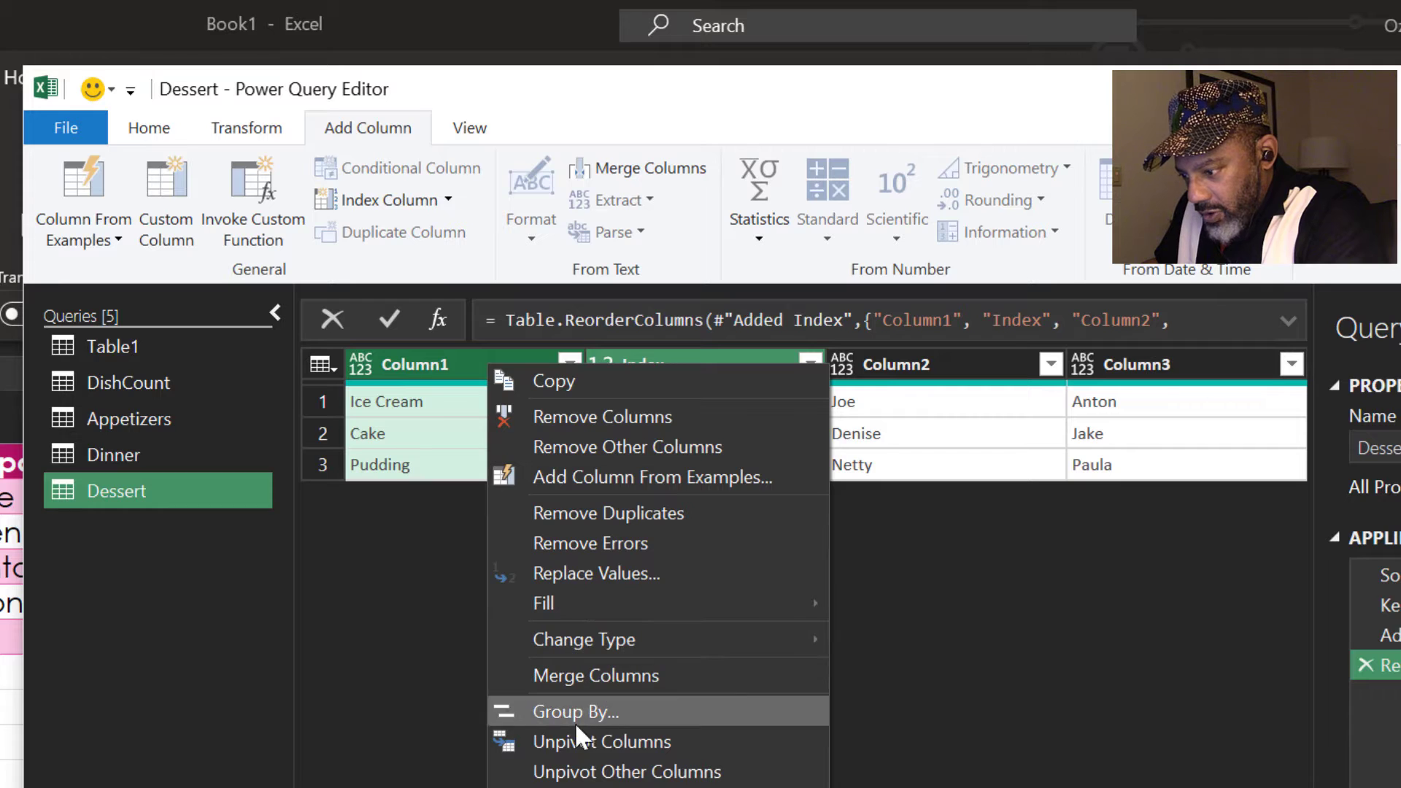
left_click(576, 770)
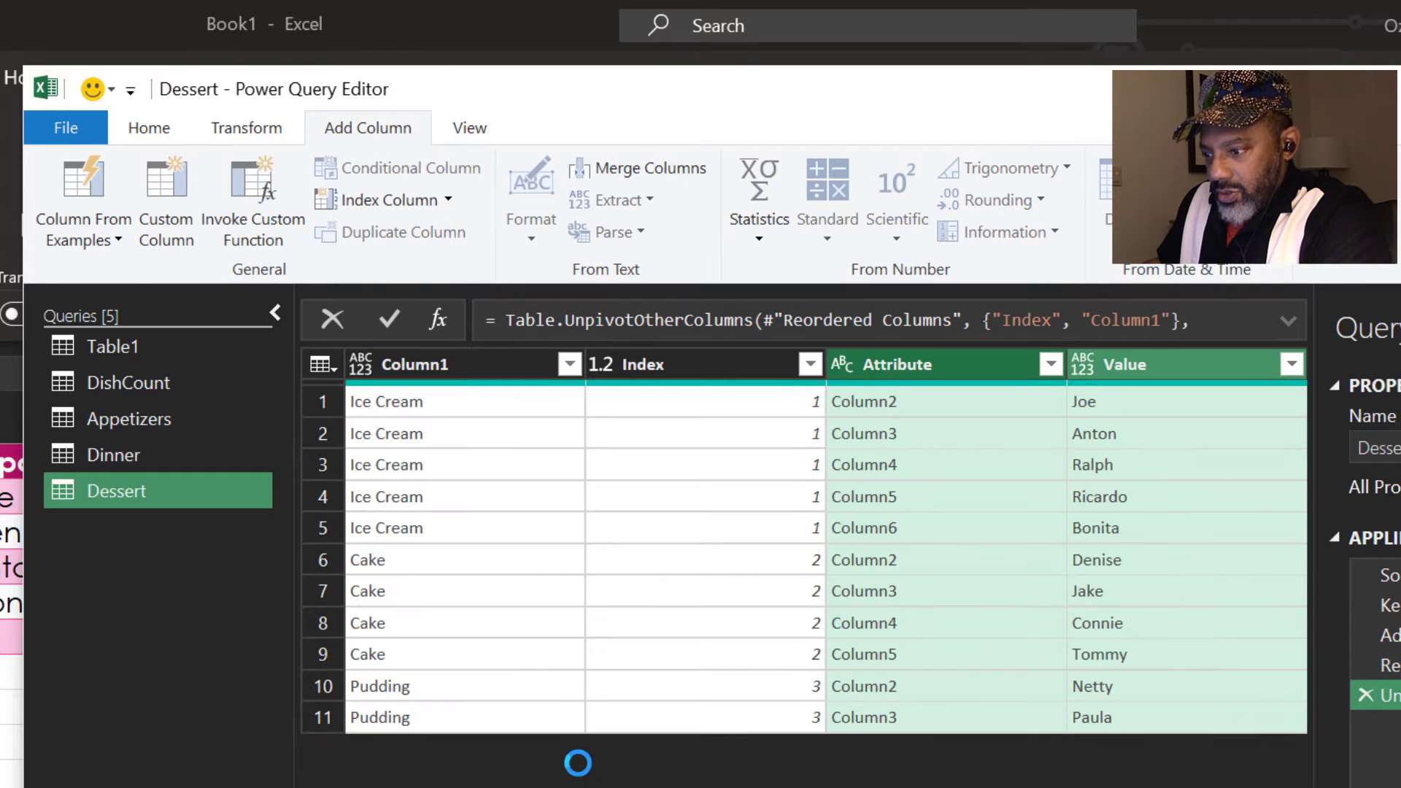
Step: Remove the Attribute and Index columns and move Value before Column1
left_click(896, 374)
right_click(891, 373)
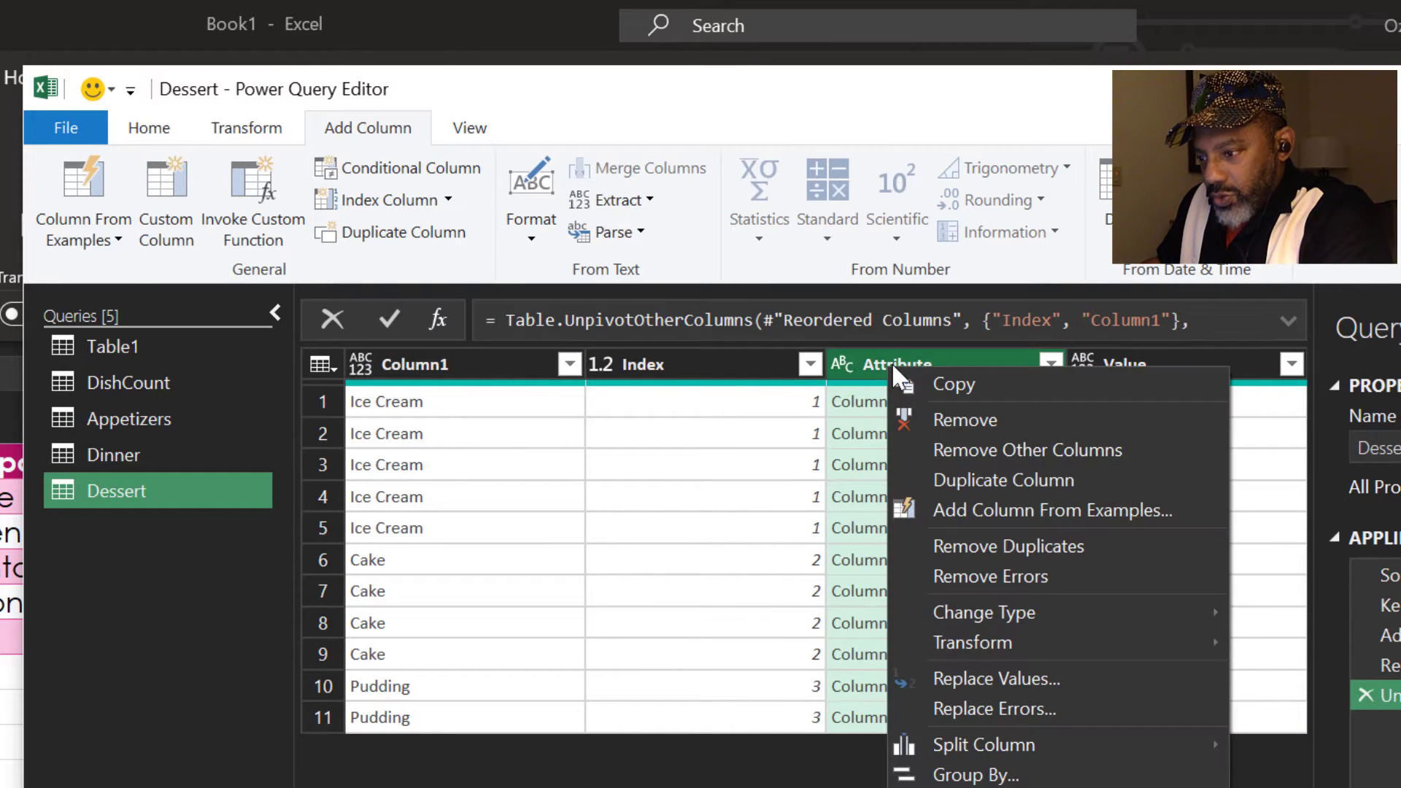
left_click(928, 413)
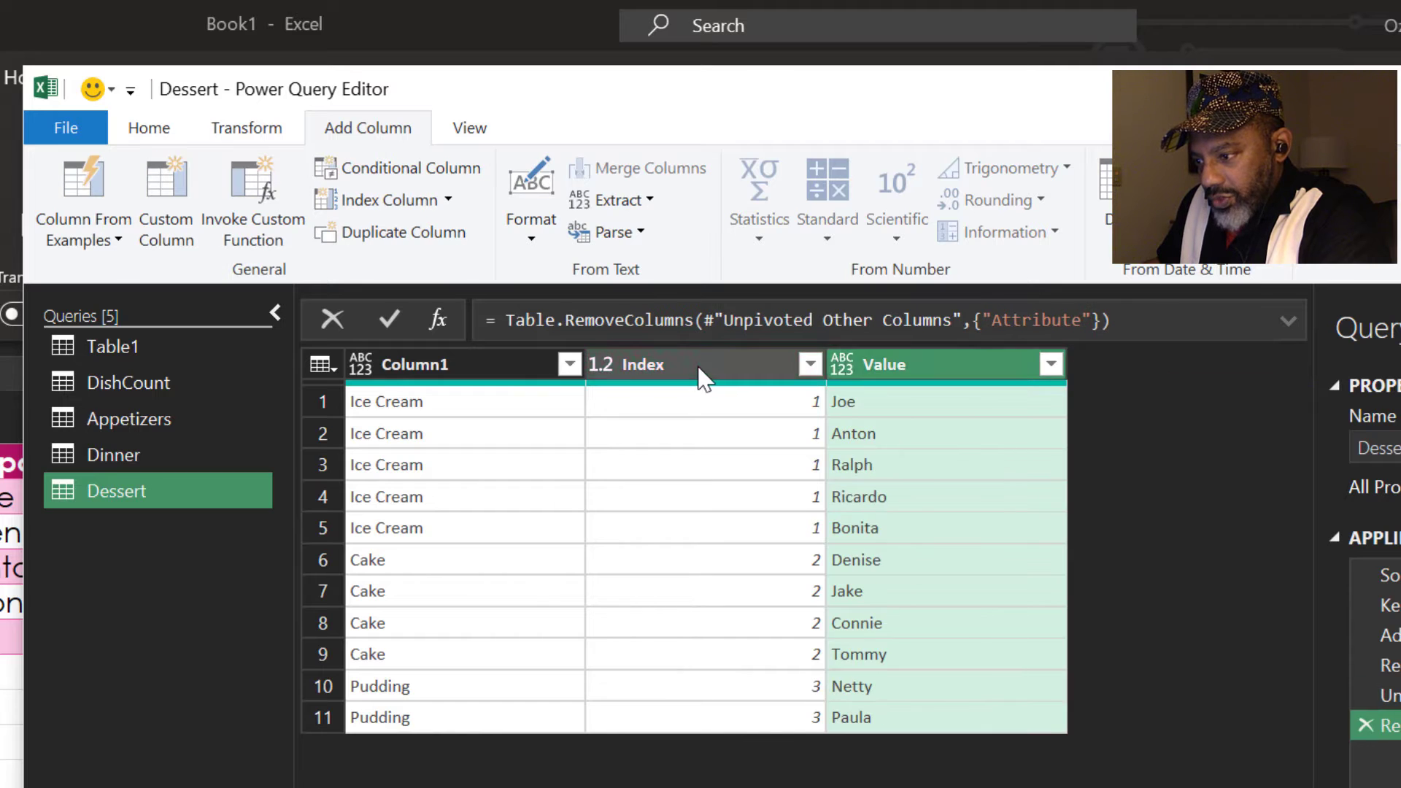
right_click(715, 376)
left_click(747, 418)
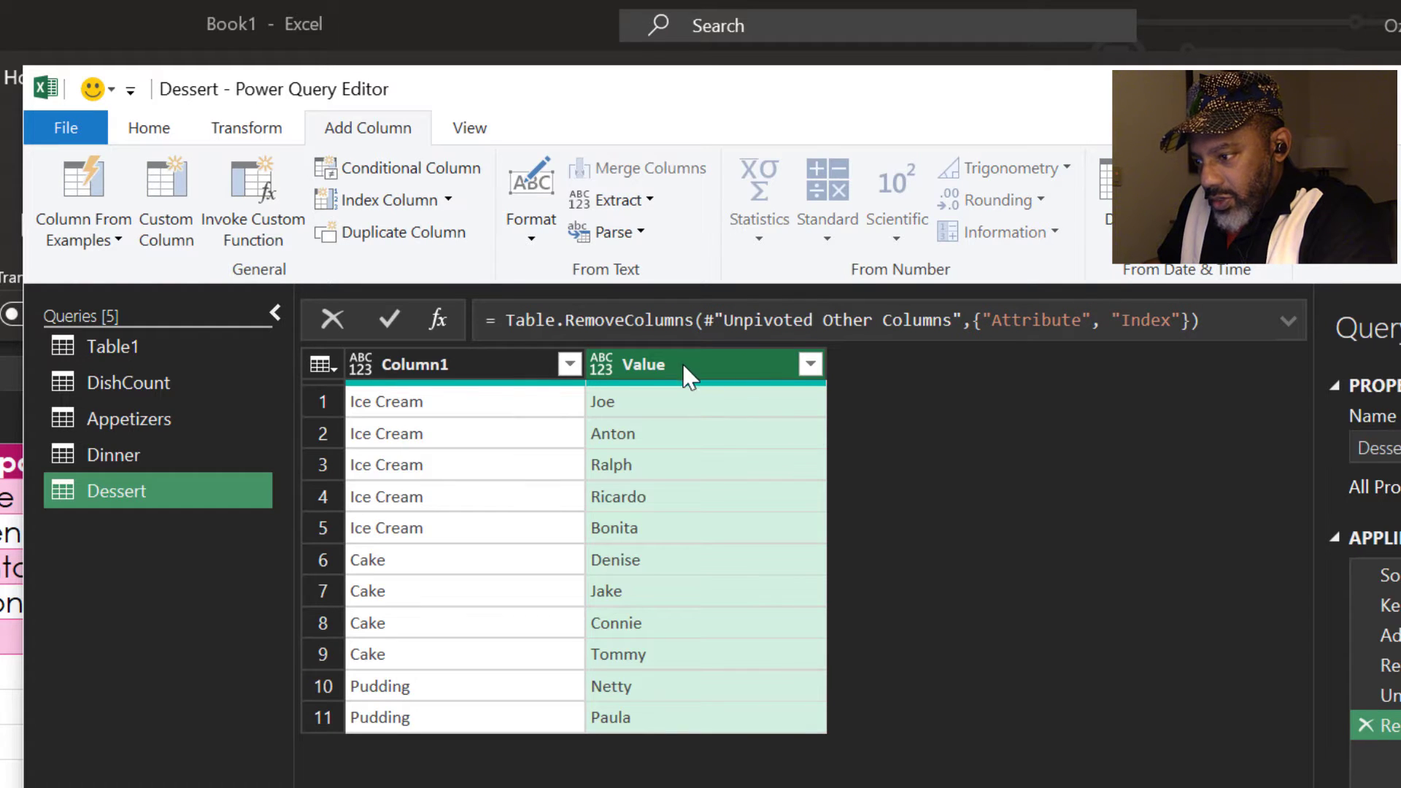
left_click_drag(684, 372, 453, 396)
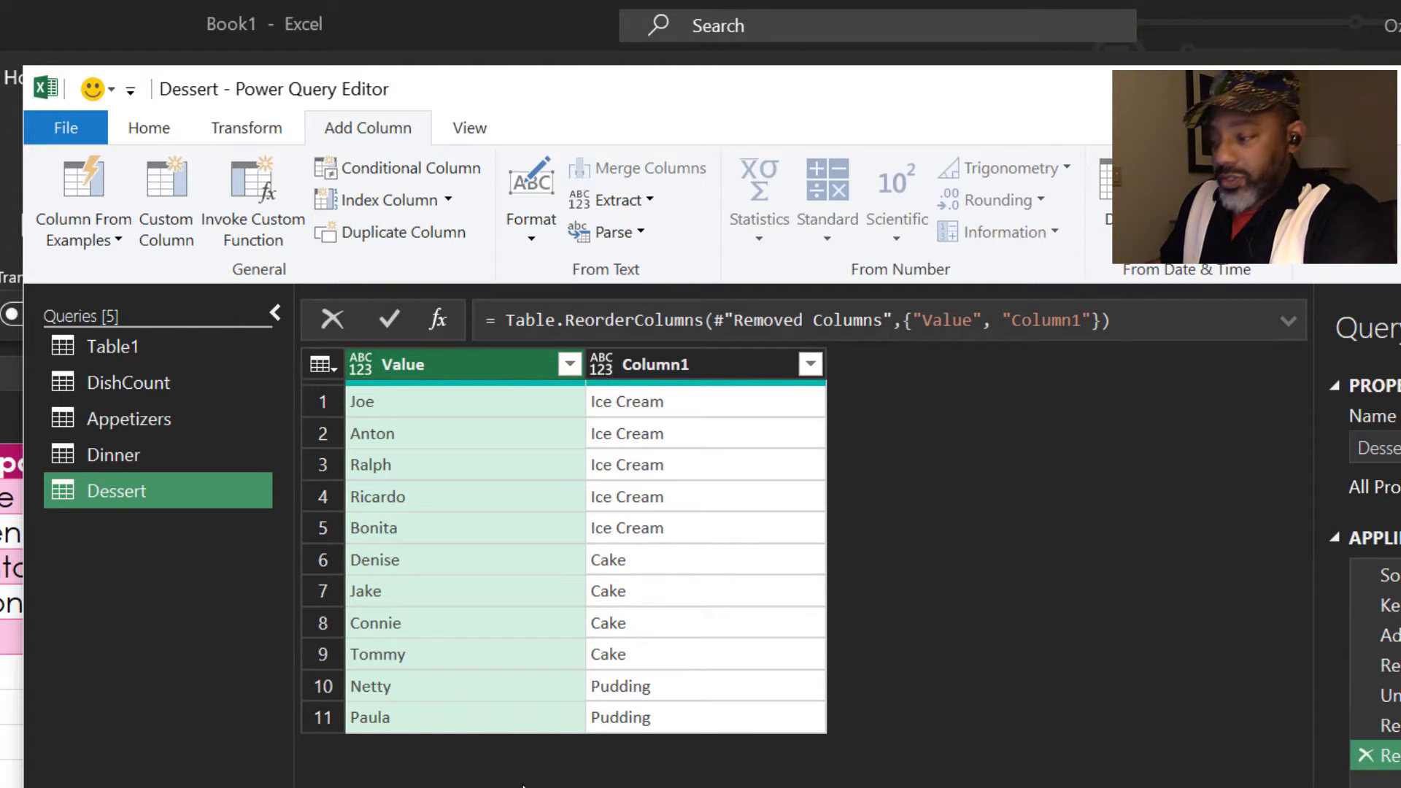
Step: In Appetizers, add an Index column starting from 1 and move it beside Column1
left_click(97, 419)
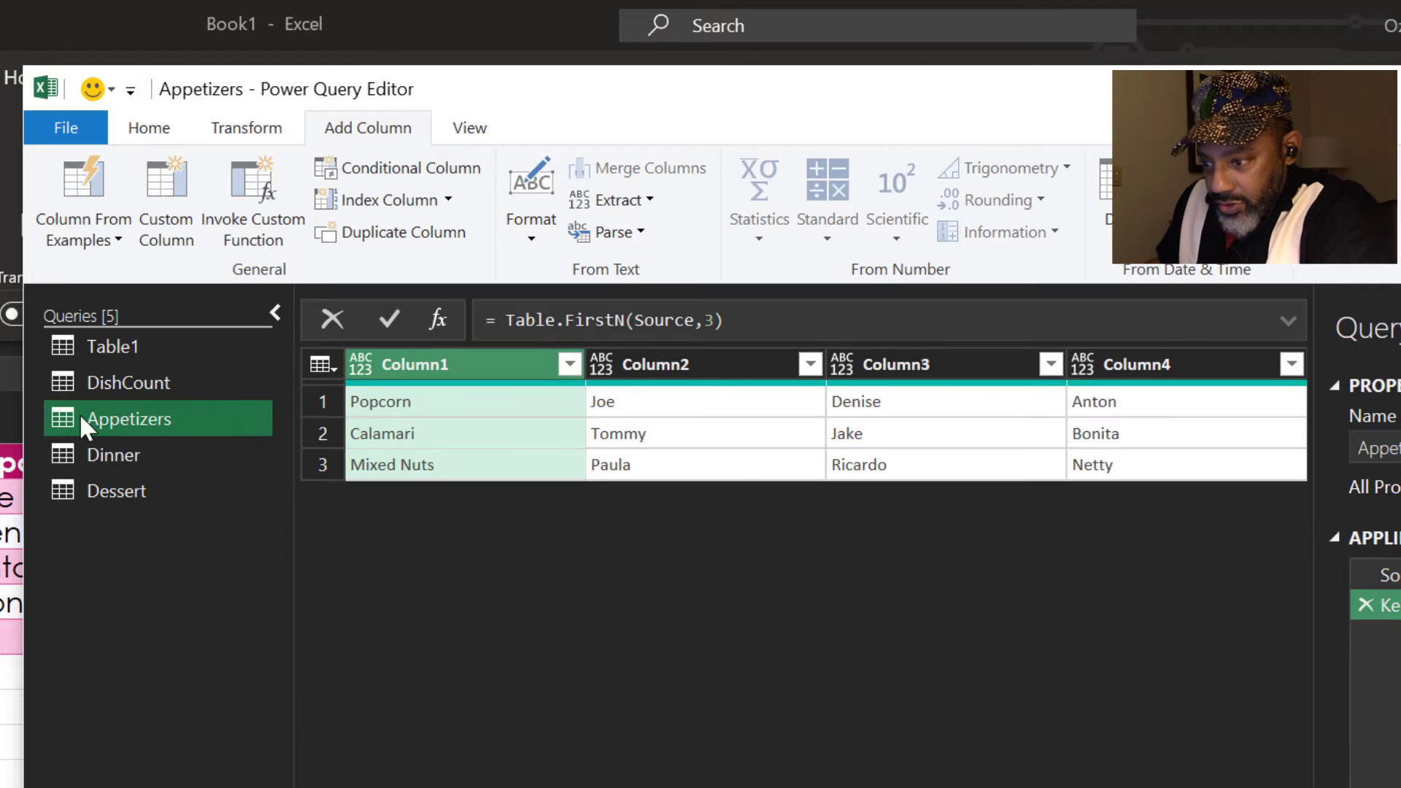
left_click(431, 204)
left_click(448, 202)
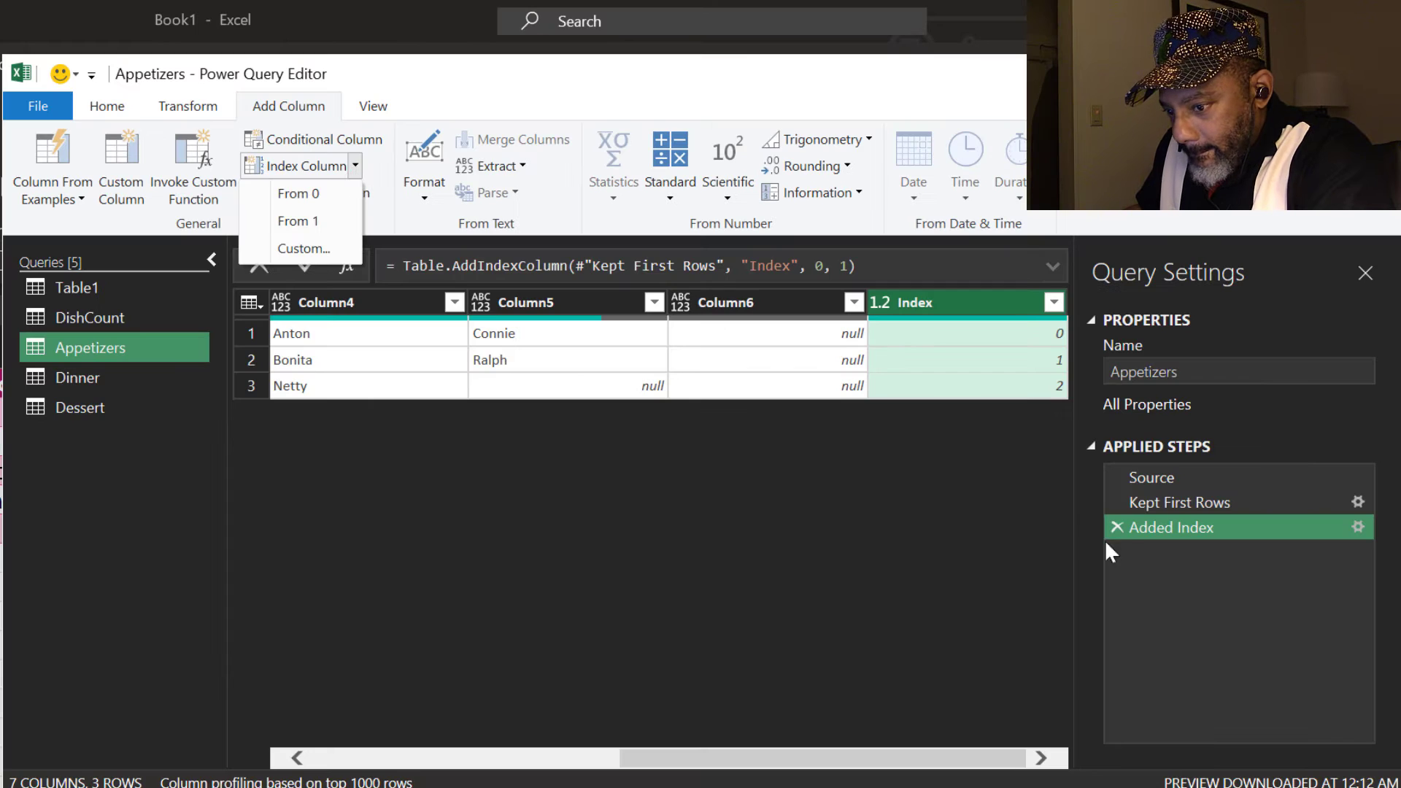
left_click(1366, 635)
left_click(447, 200)
left_click(379, 266)
left_click_drag(905, 302, 292, 305)
left_click_drag(568, 768, 431, 766)
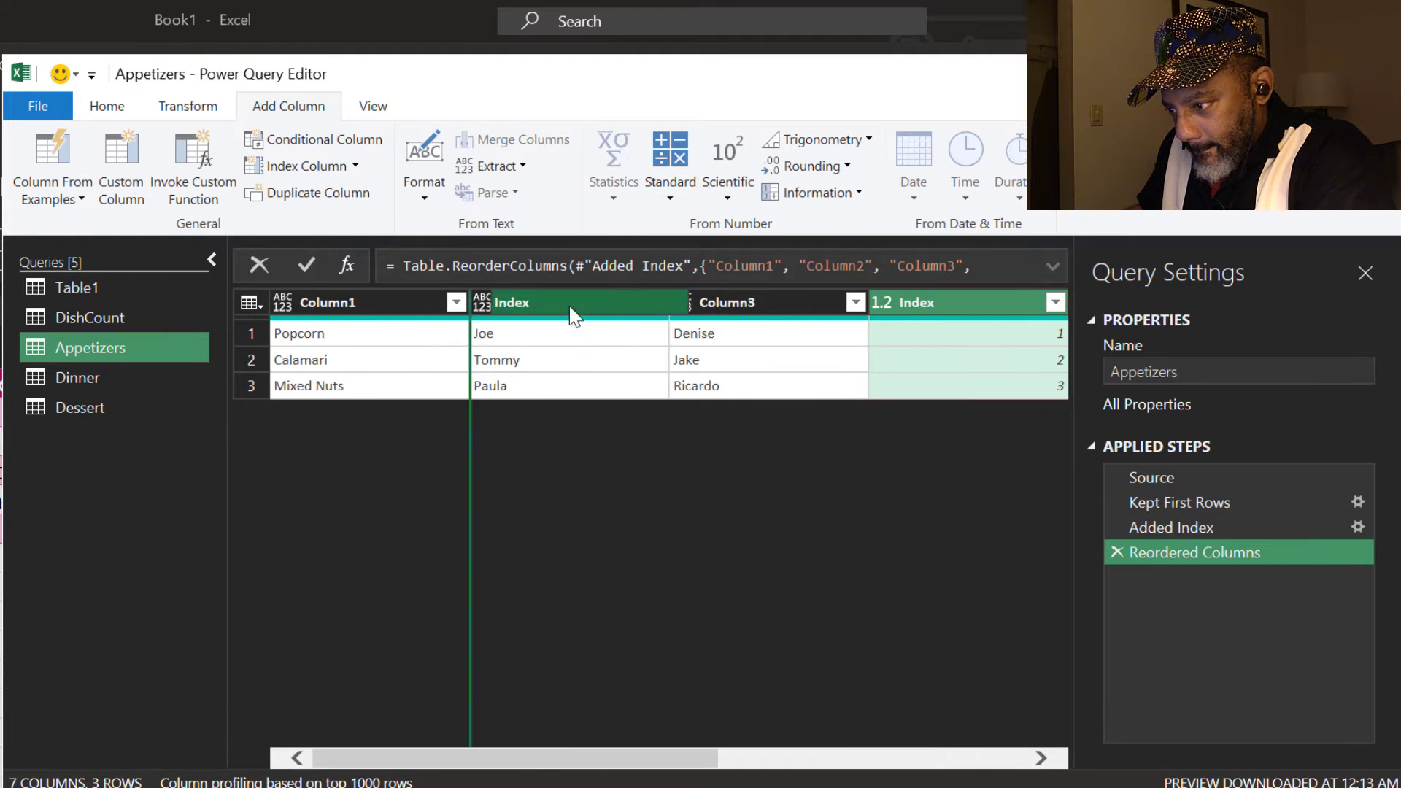
Step: Unpivot Appetizers' other columns, then remove the Index and Attribute columns
left_click(374, 302, "ctrl")
right_click(374, 302)
left_click(492, 634)
left_click(603, 310)
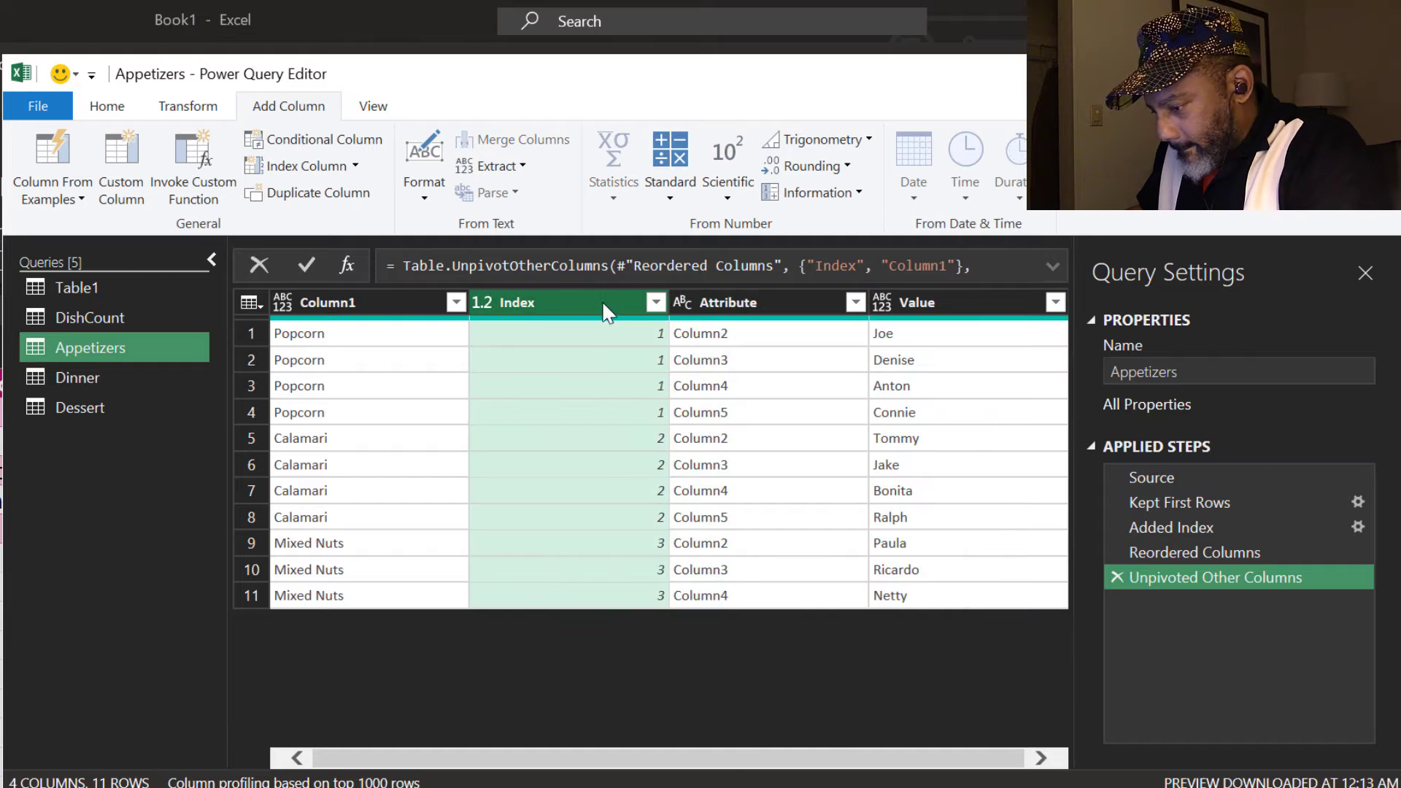
left_click(715, 302, "ctrl")
right_click(715, 302)
left_click(810, 347)
Step: Put Appetizers' Value column first, then give Dinner an Index column from 1 at the beginning
left_click_drag(511, 302, 278, 306)
left_click(75, 383)
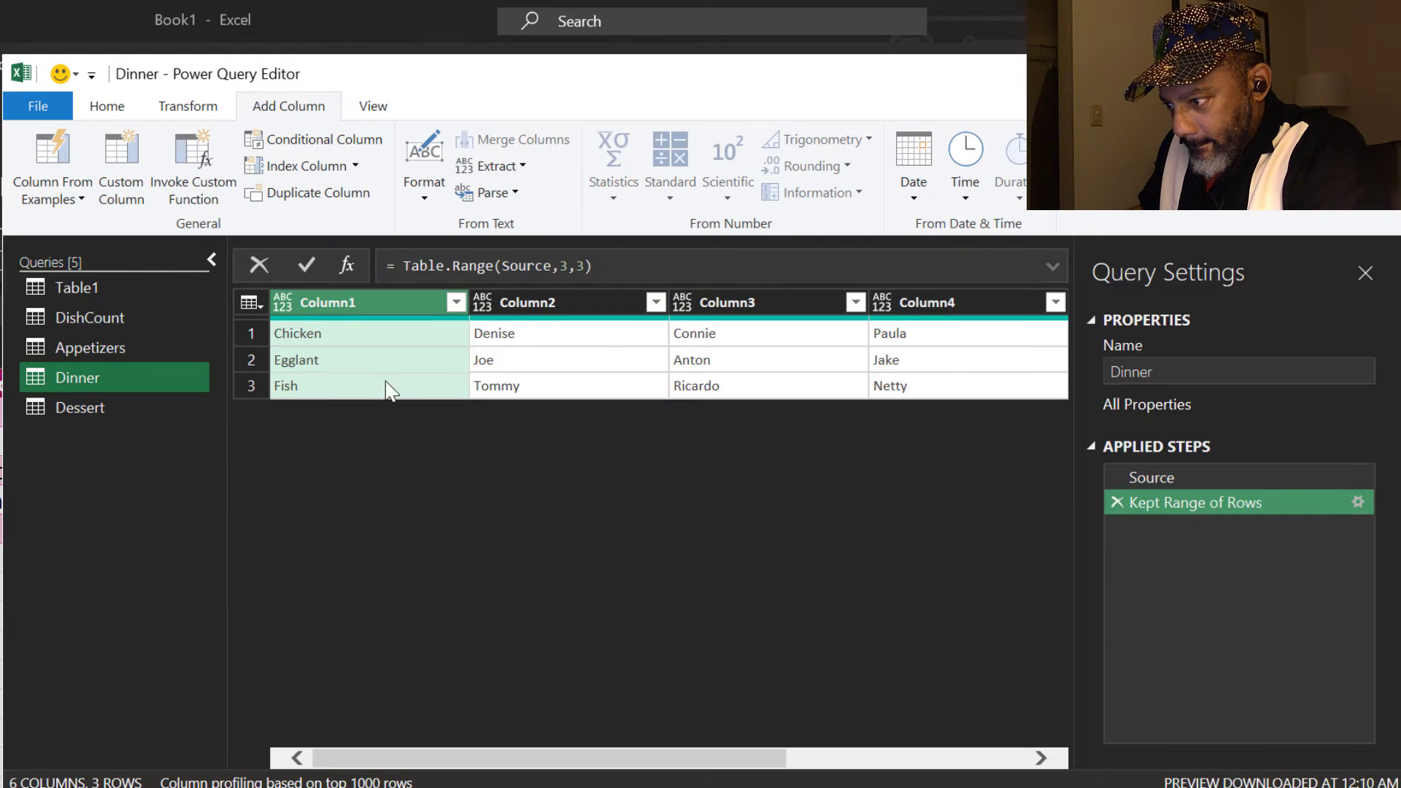
left_click(356, 165)
left_click(307, 207)
right_click(962, 302)
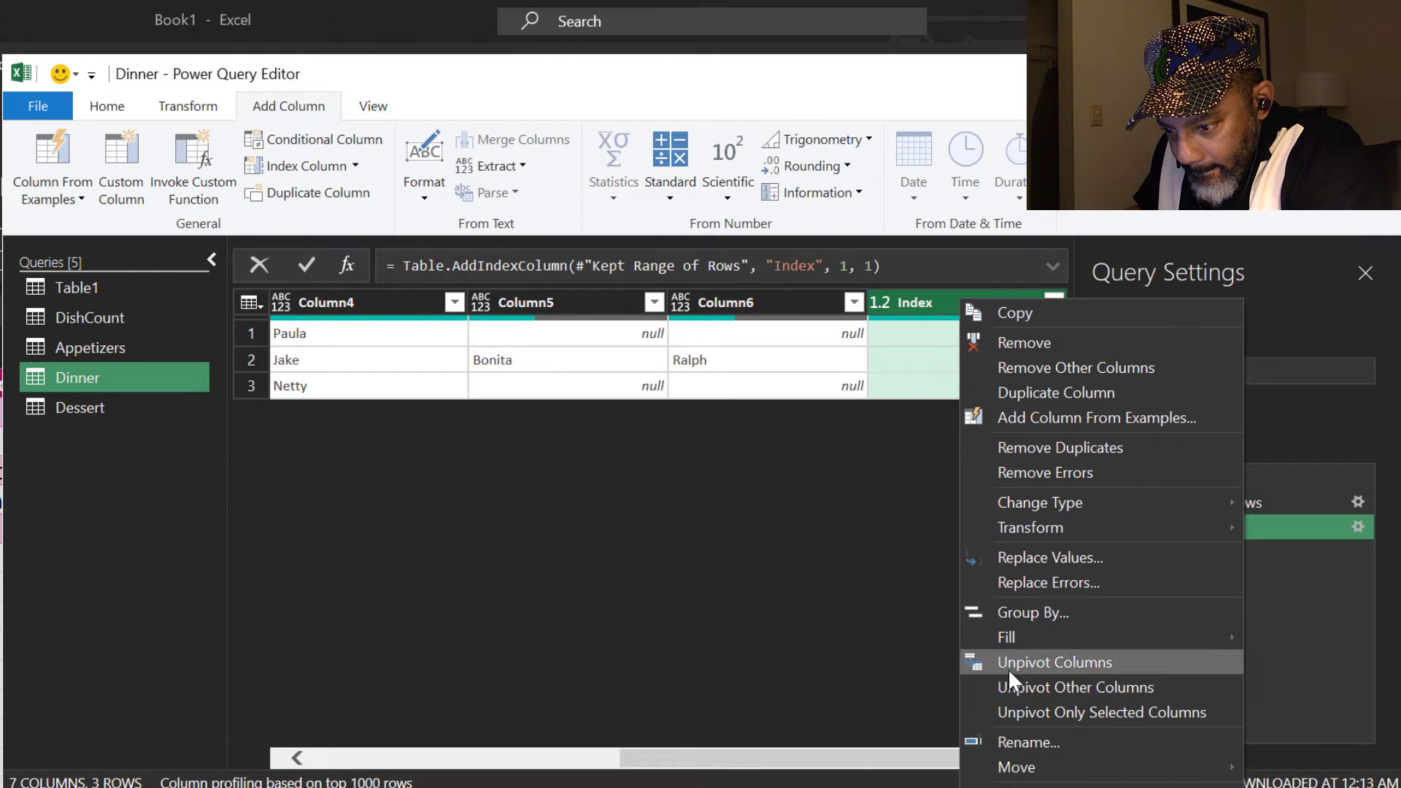
mouse_move(1016, 767)
left_click(1284, 779)
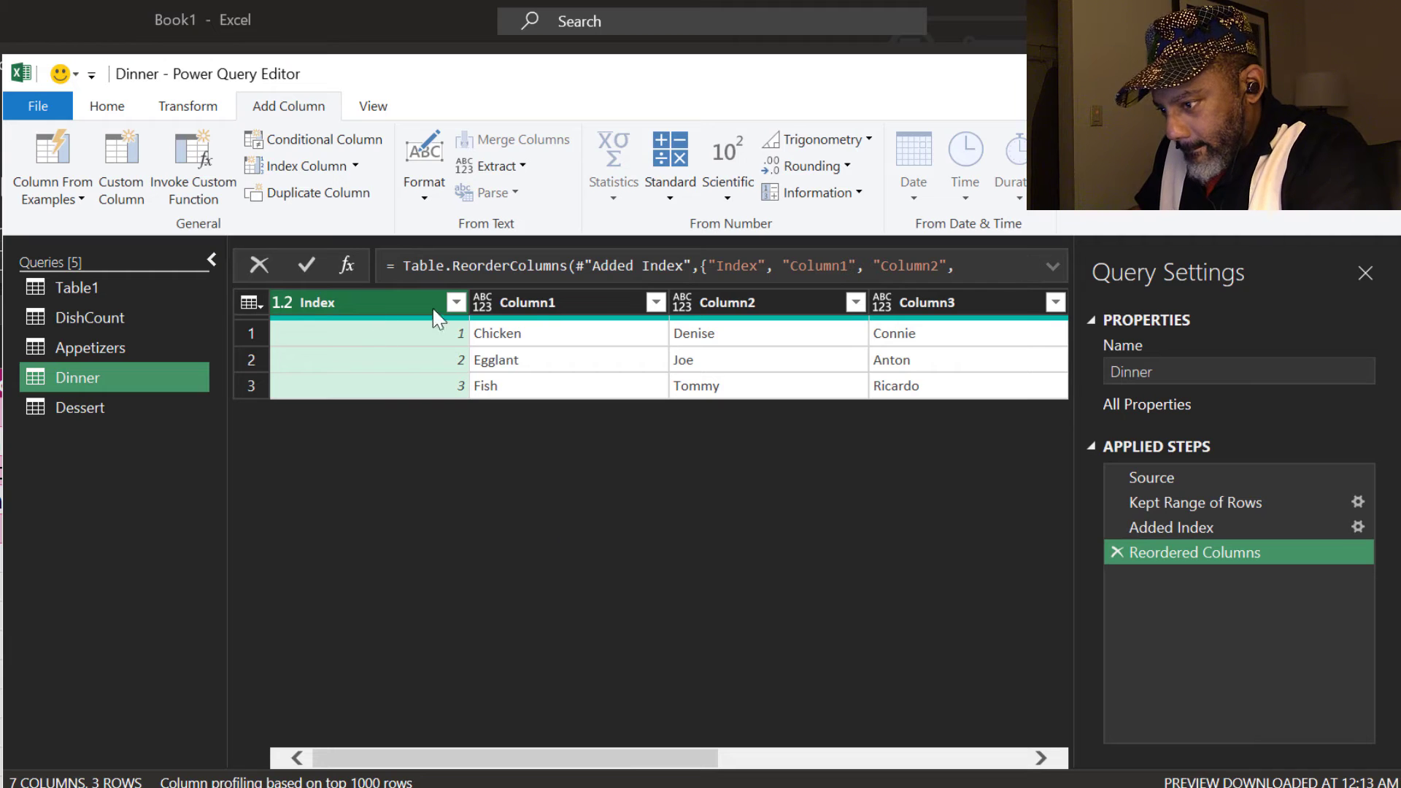
Step: Unpivot Dinner's other columns, delete Attribute and Index, and move Value before Column1
left_click(522, 303, "ctrl")
right_click(522, 302)
left_click(590, 641)
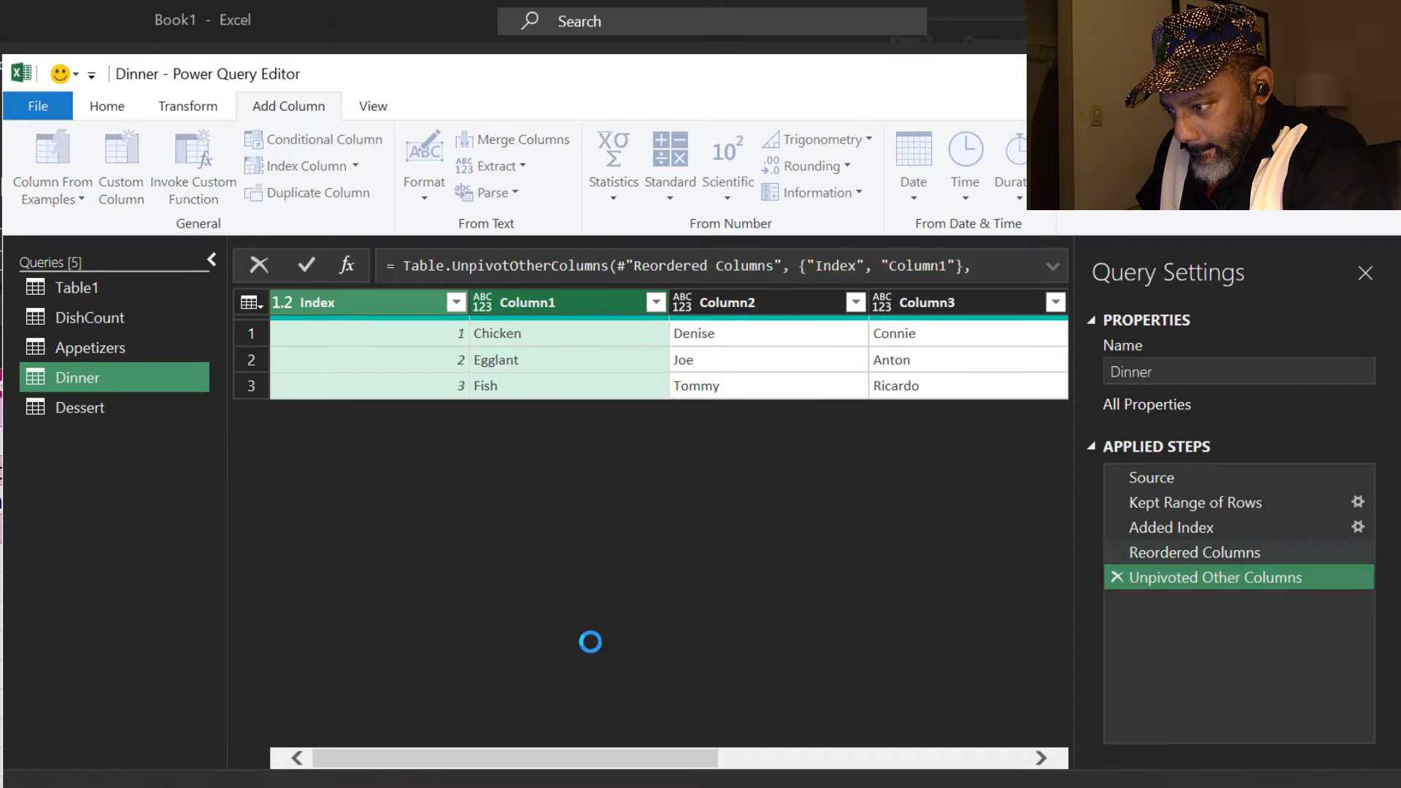
left_click(751, 302, "ctrl")
key("Delete")
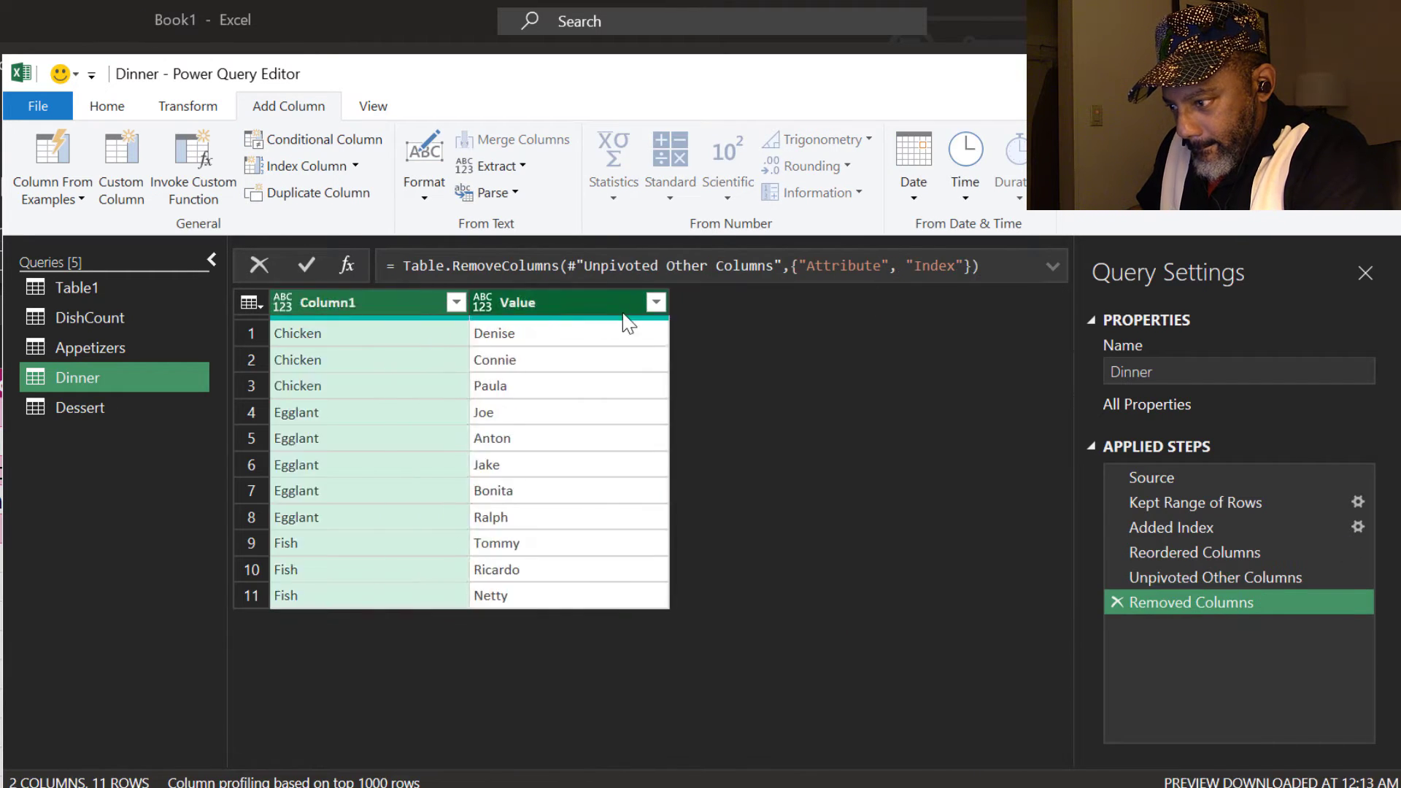
left_click_drag(625, 315, 328, 304)
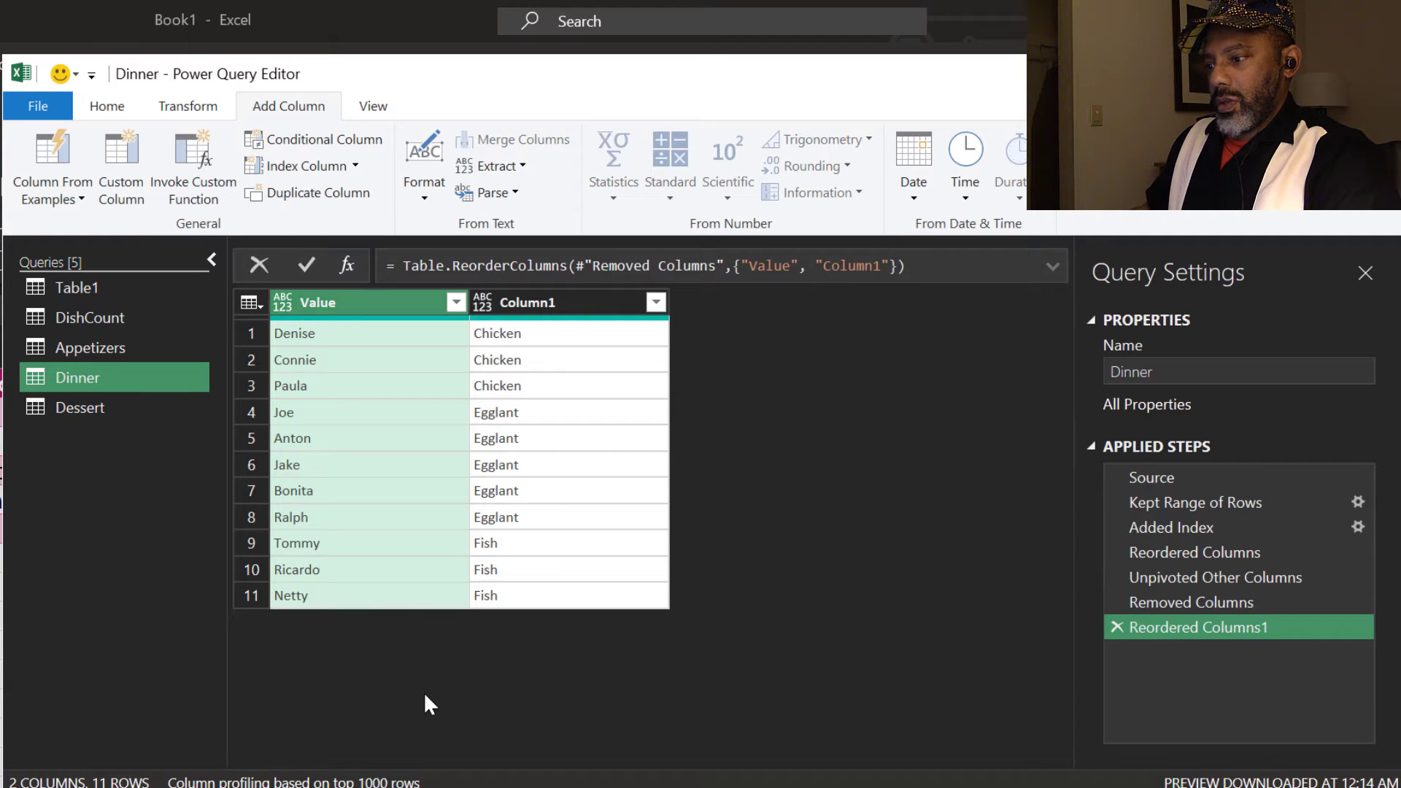
double_click(348, 302)
type("Na")
key("Escape")
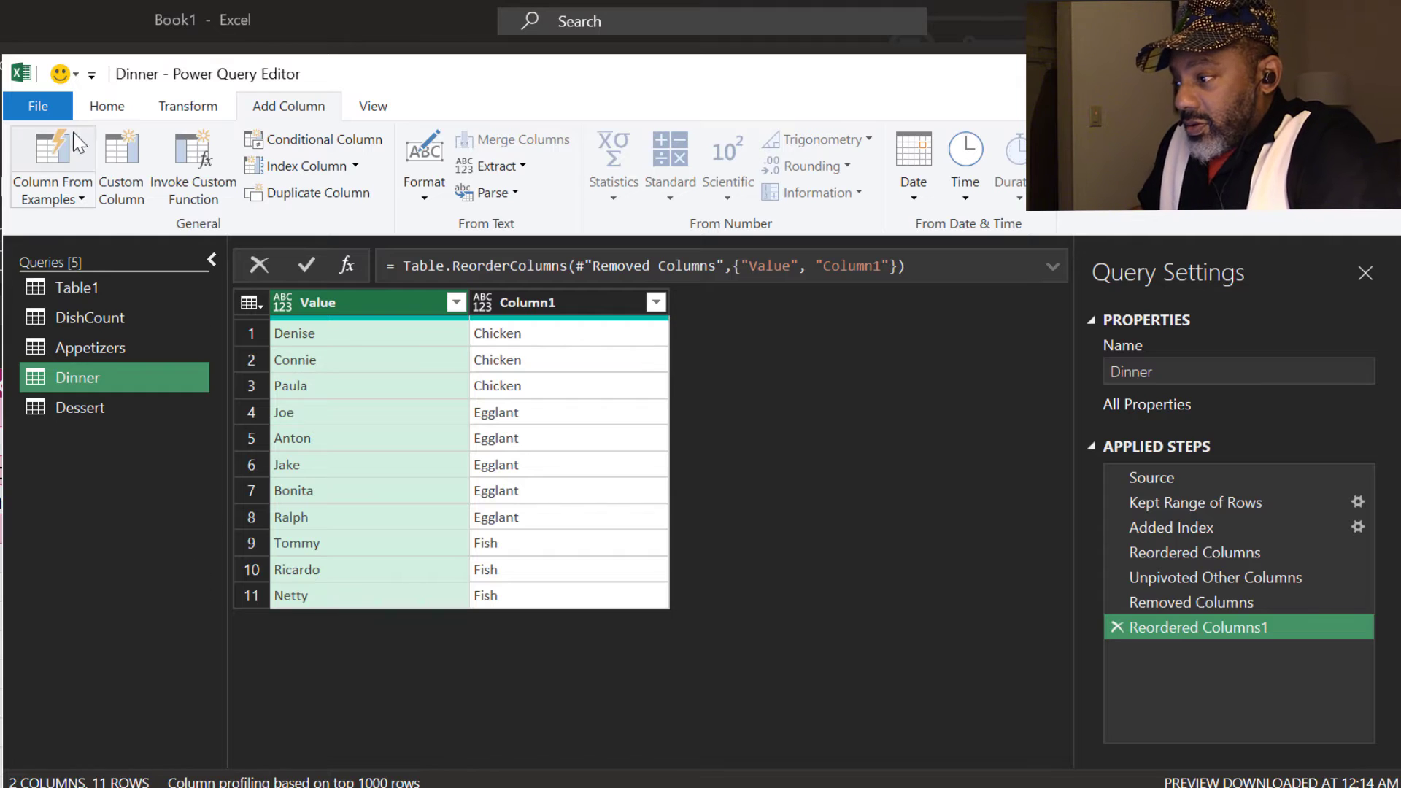
Step: Merge Appetizers and Dinner on their Value columns into a new Merge1 query
left_click(106, 106)
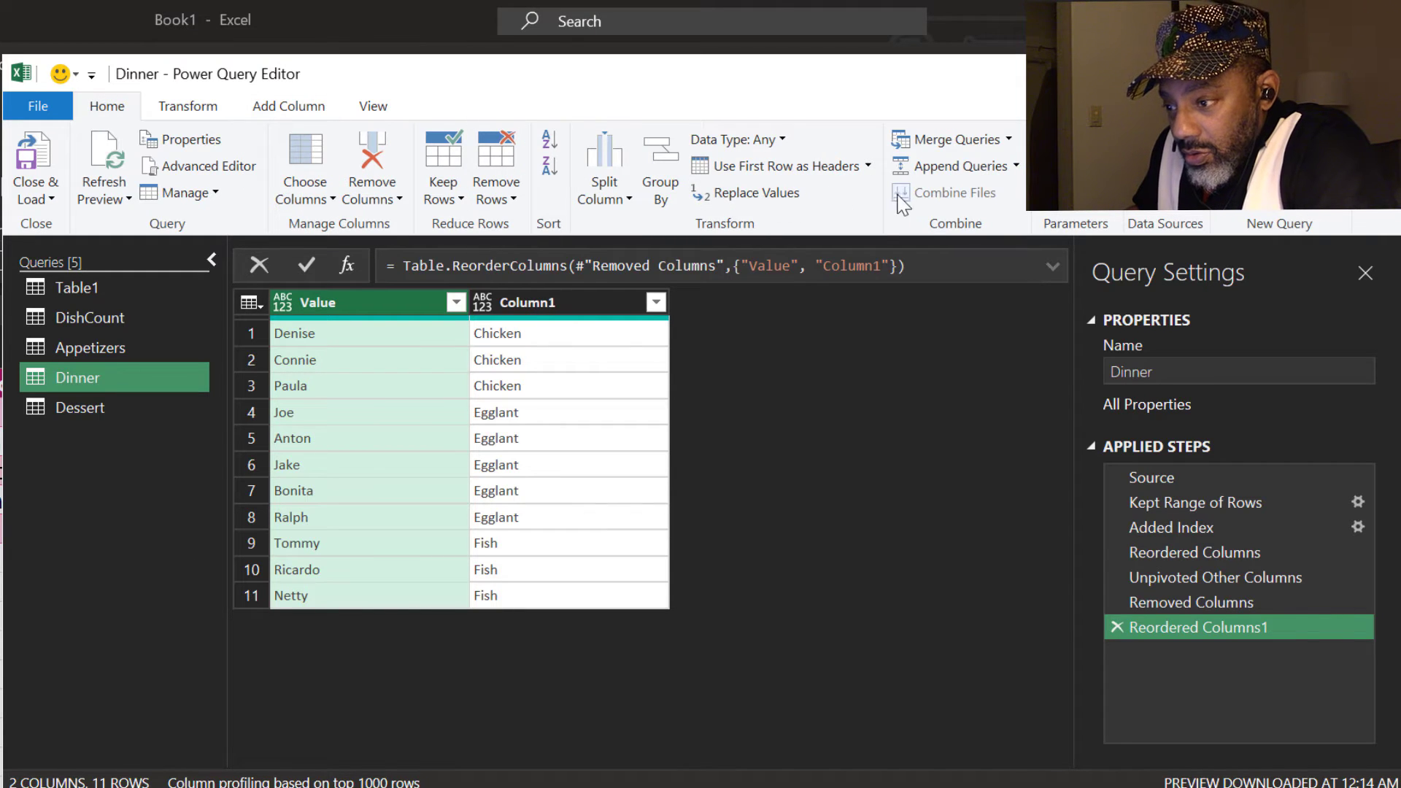
left_click(1008, 140)
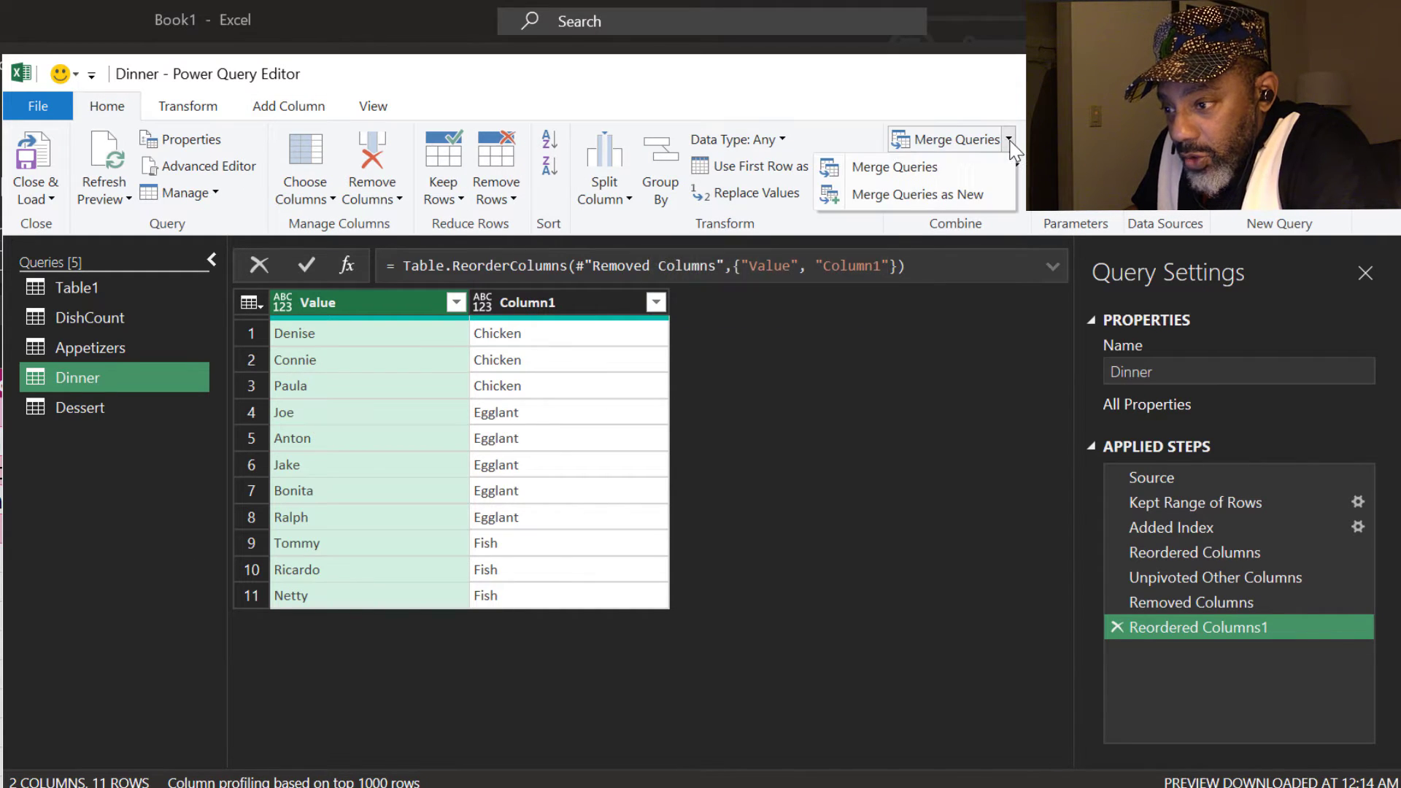
left_click(909, 196)
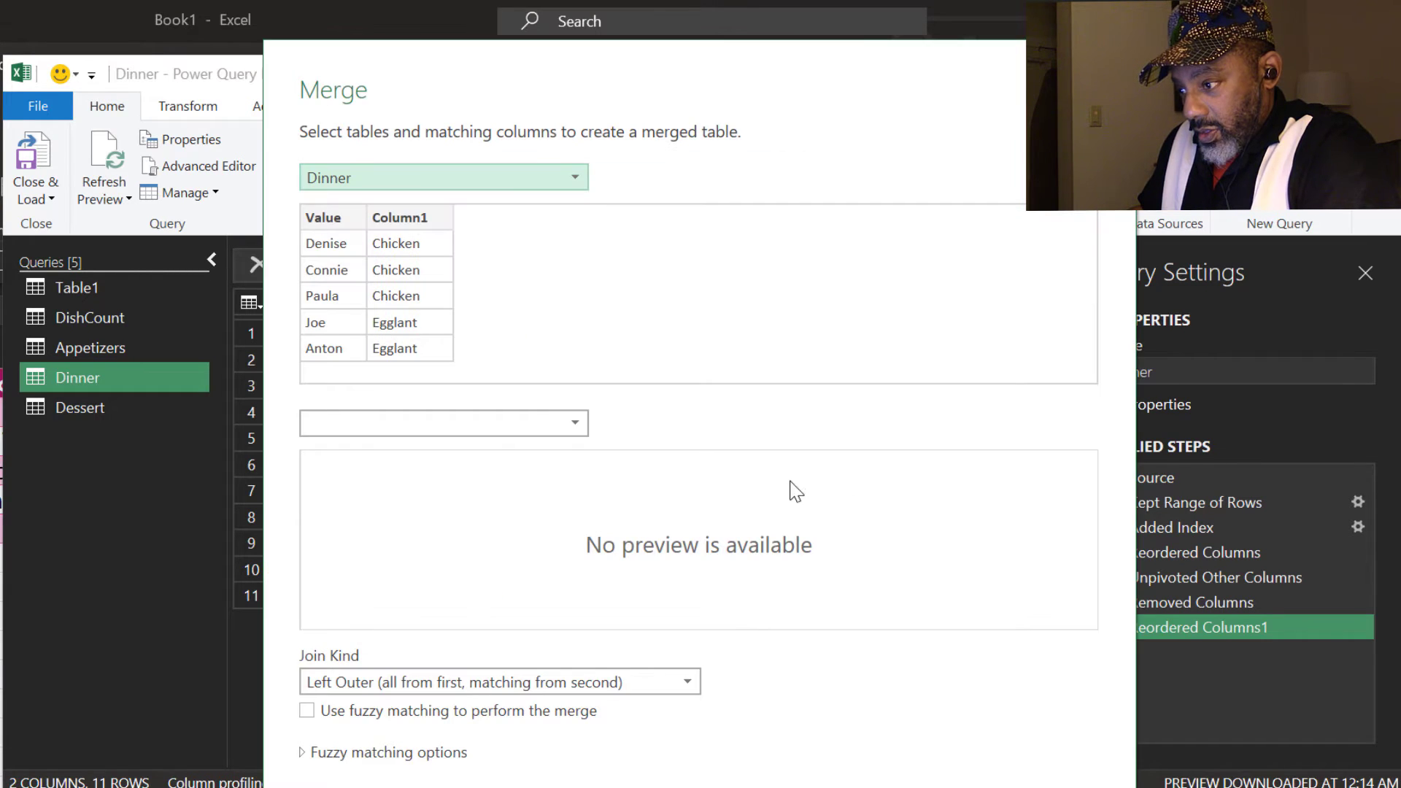
left_click(569, 180)
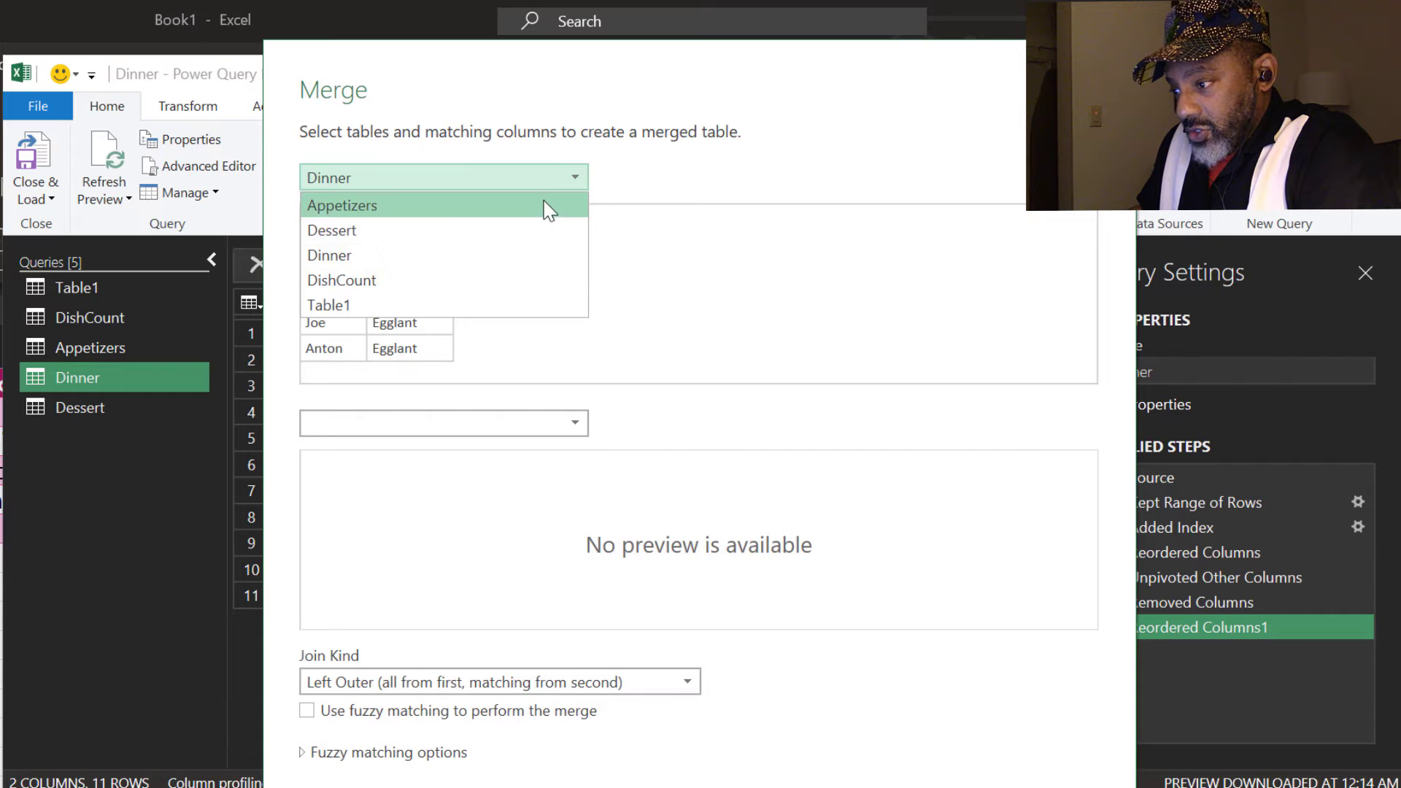
left_click(547, 207)
left_click(529, 416)
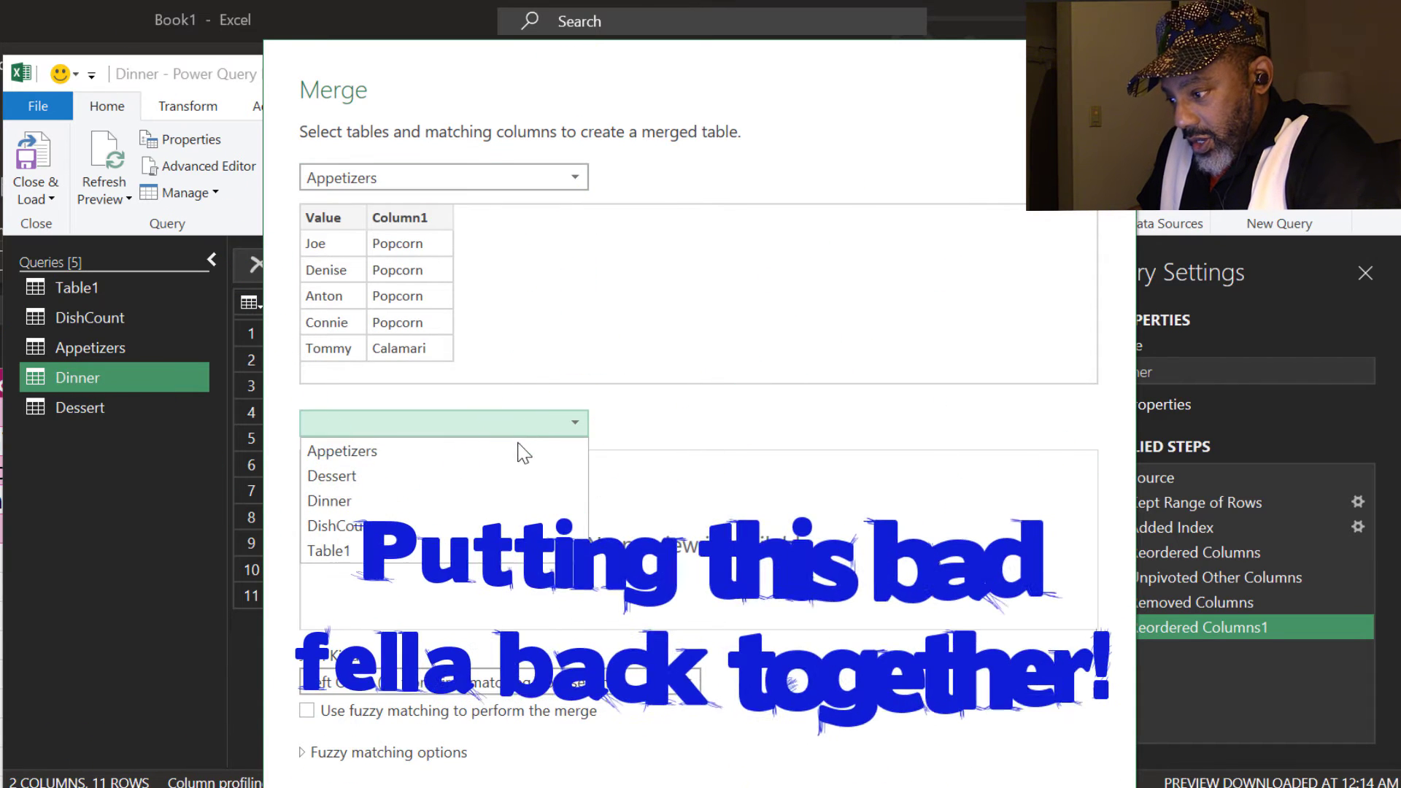
left_click(504, 500)
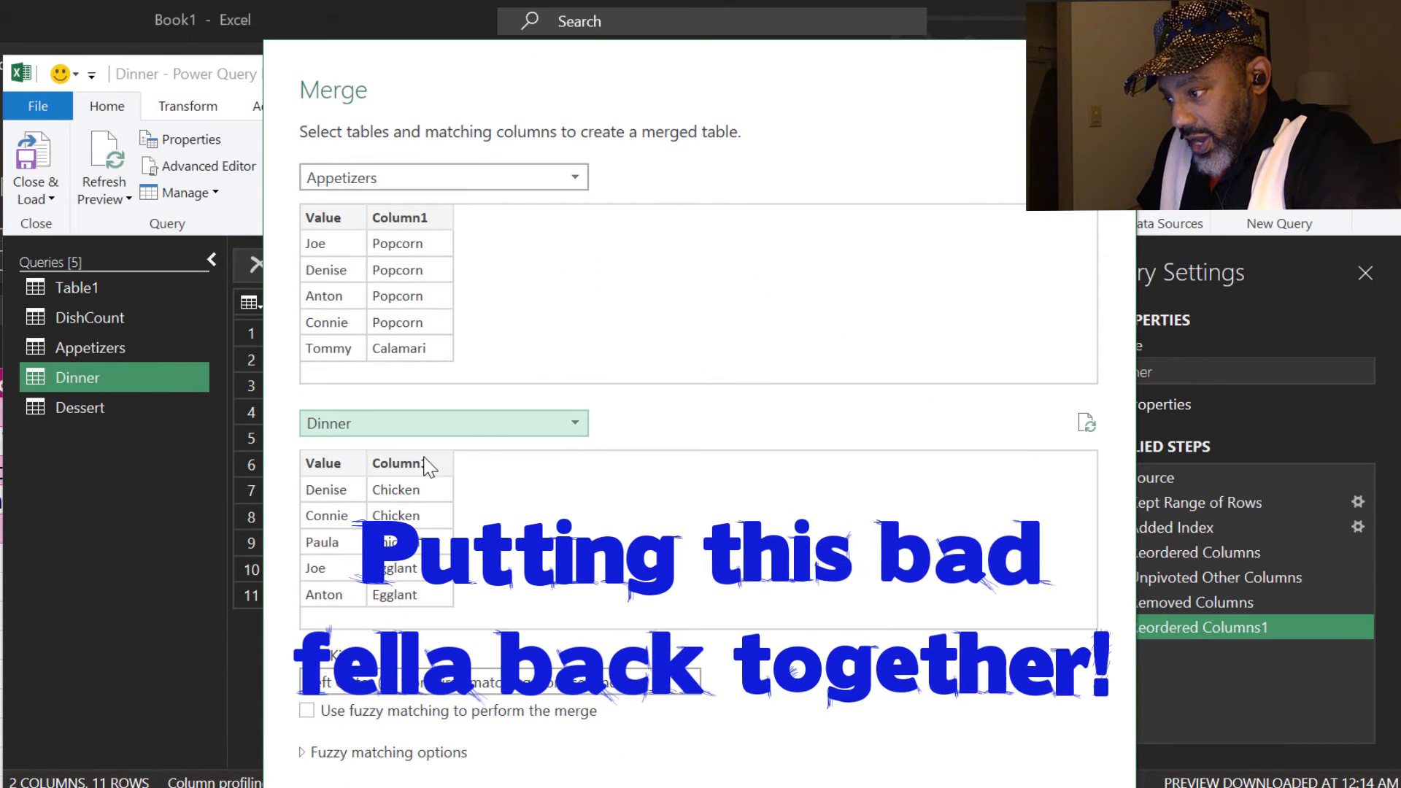
left_click(325, 223)
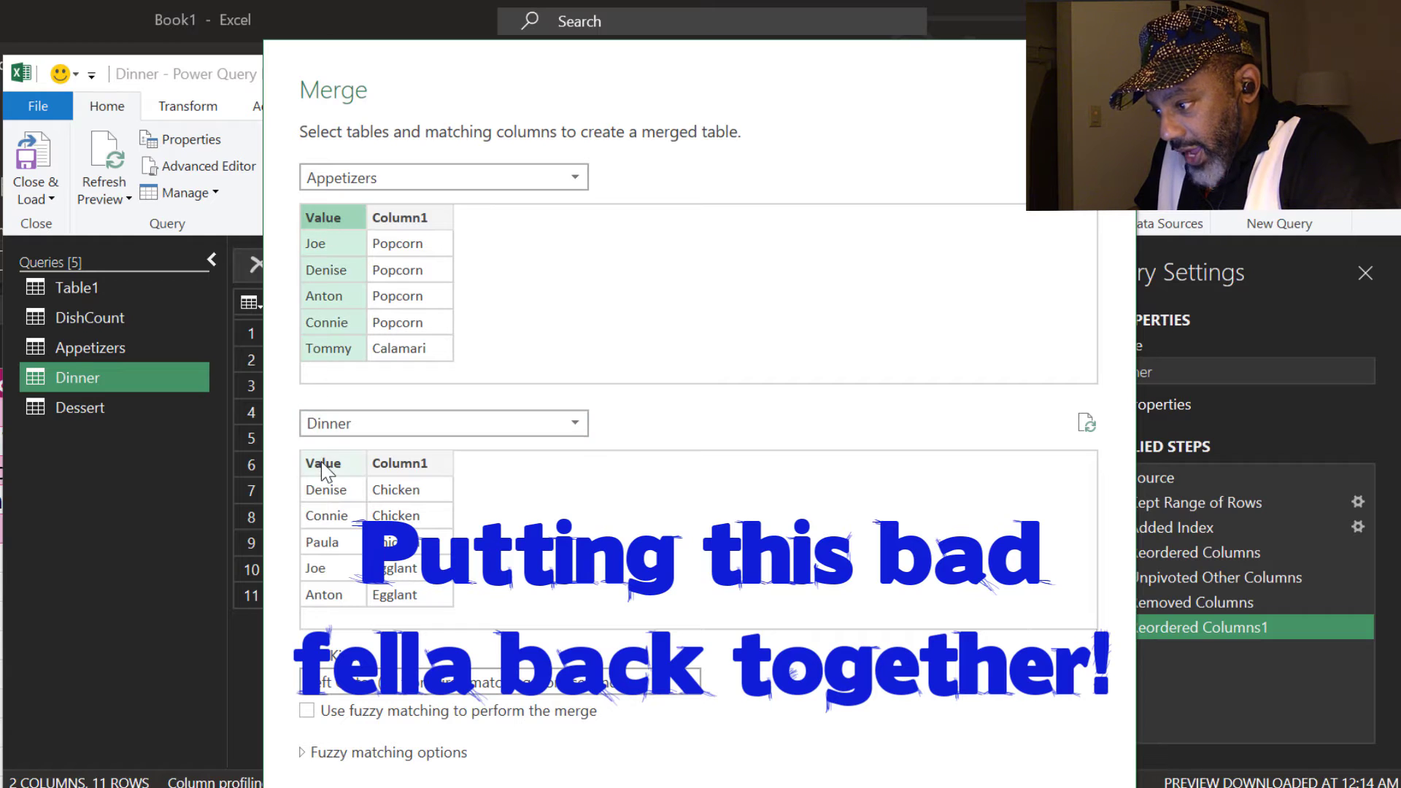
left_click(323, 465)
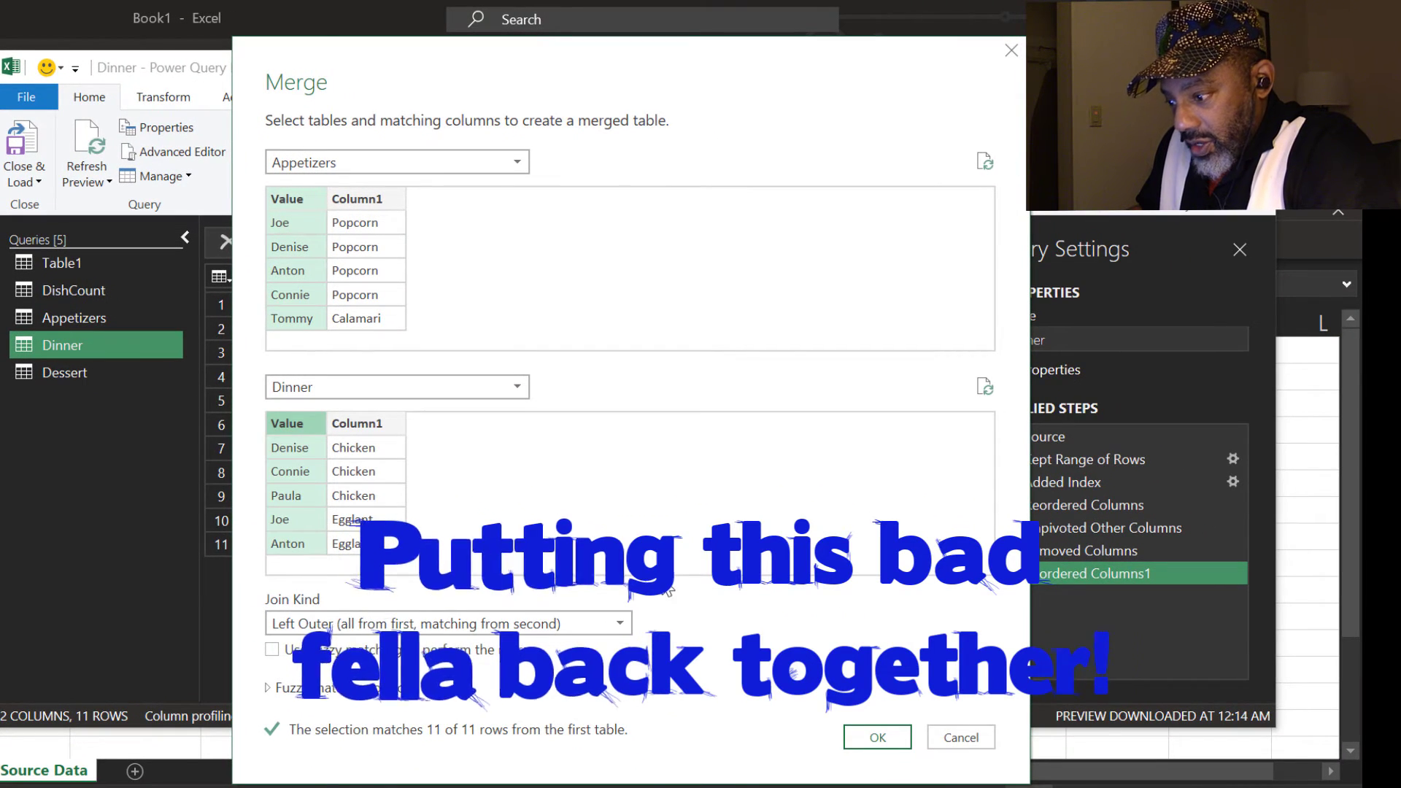
left_click(875, 739)
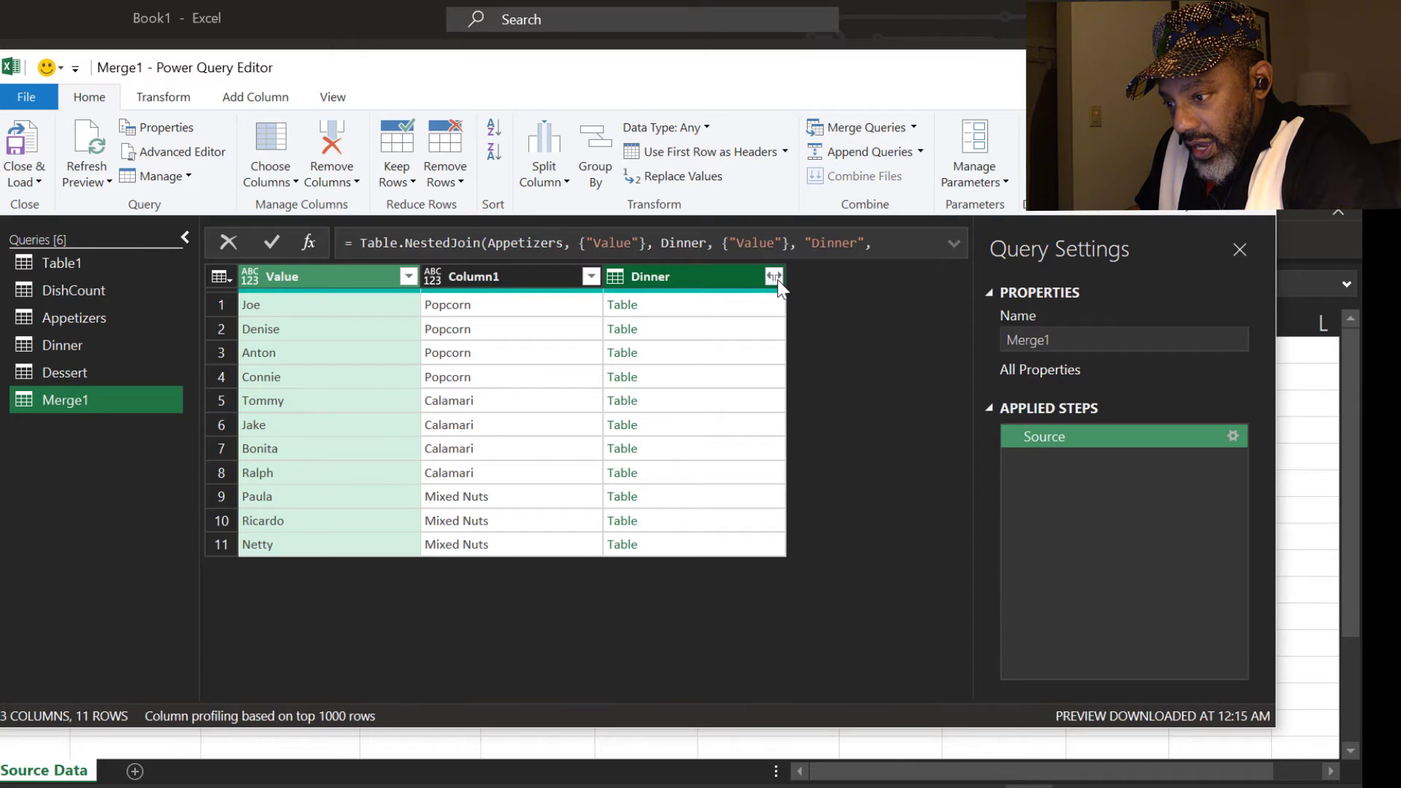
Step: Expand the Dinner column, keeping only Column1
left_click(773, 276)
left_click(439, 391)
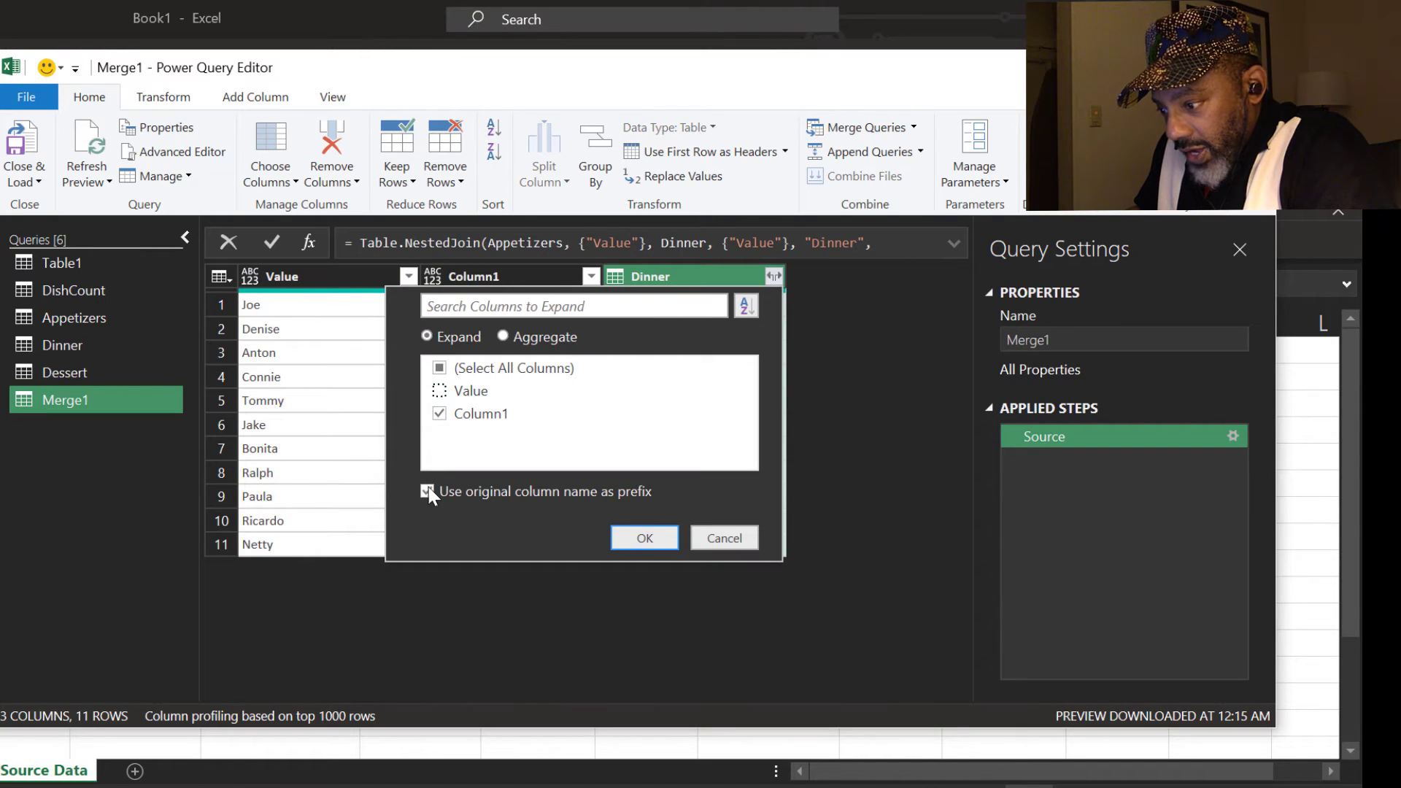
left_click(645, 540)
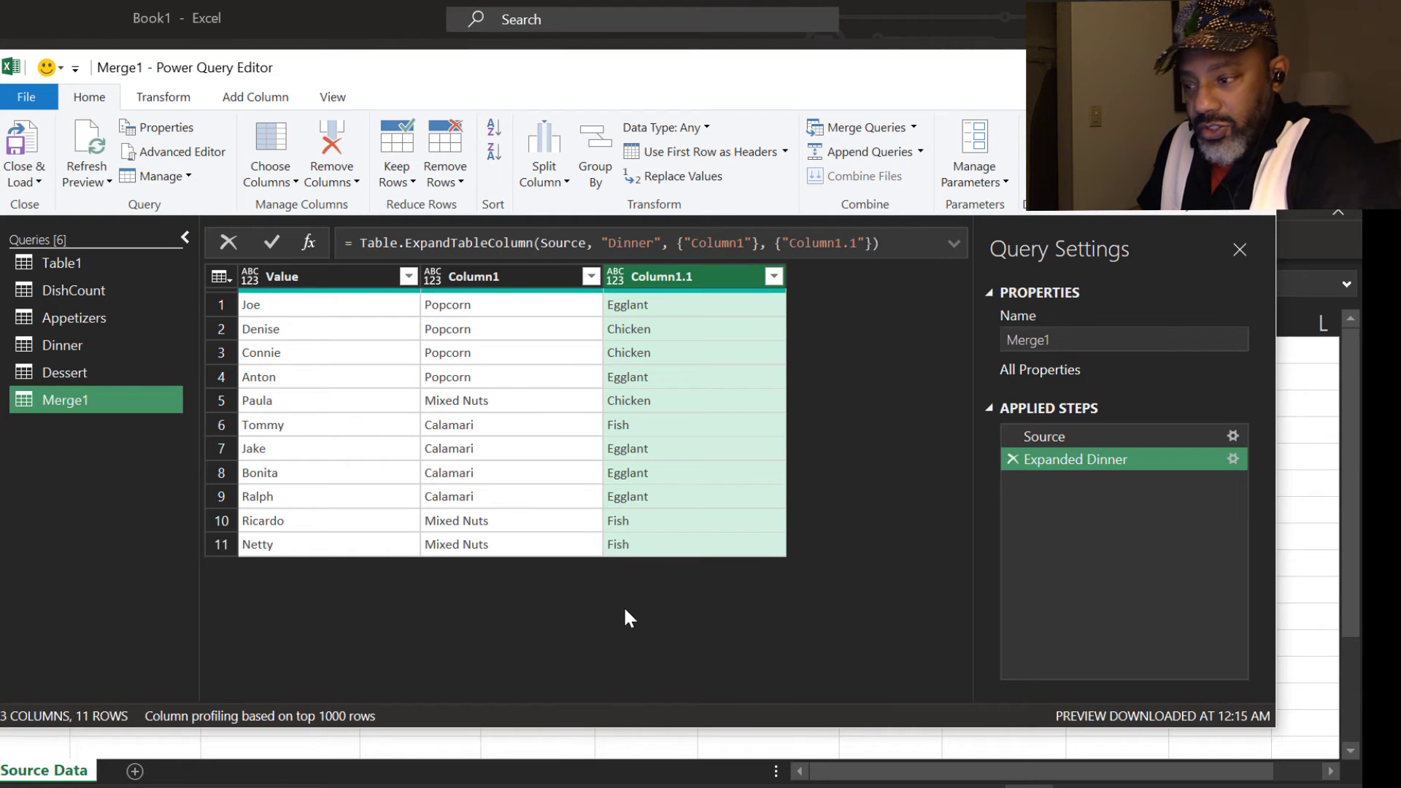
Step: Merge the Dessert query into Merge1, matching both tables on their Value columns
left_click(913, 128)
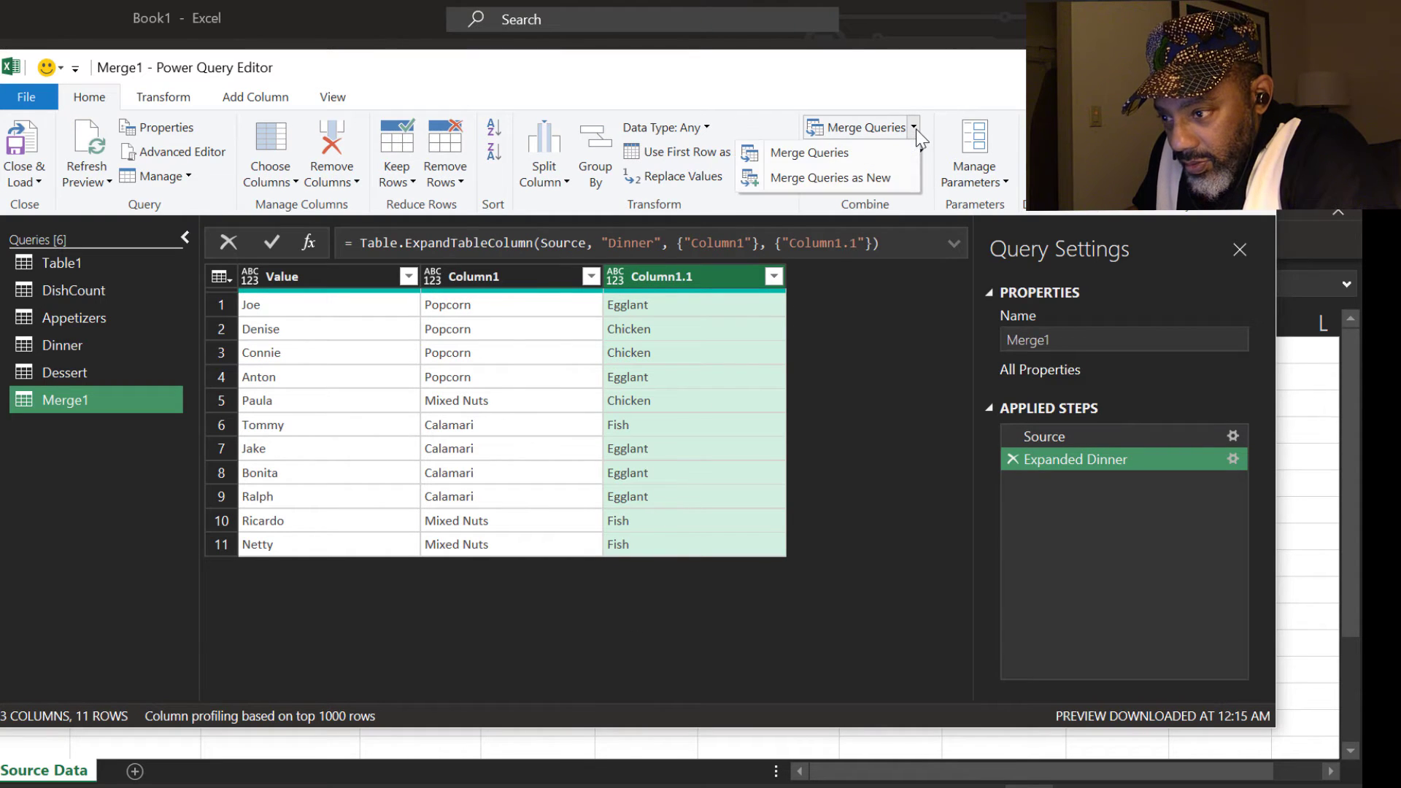
left_click(833, 155)
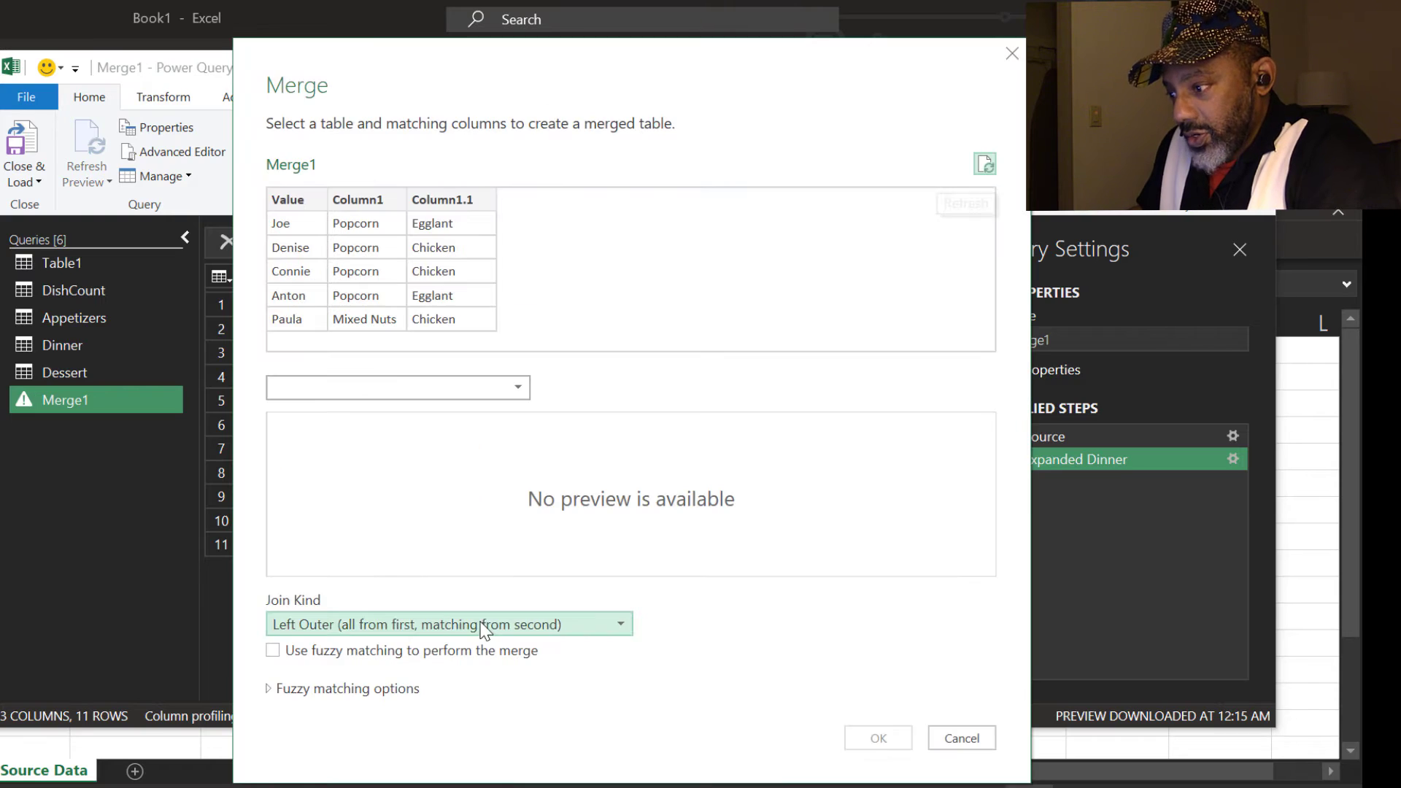
left_click(328, 391)
left_click(304, 435)
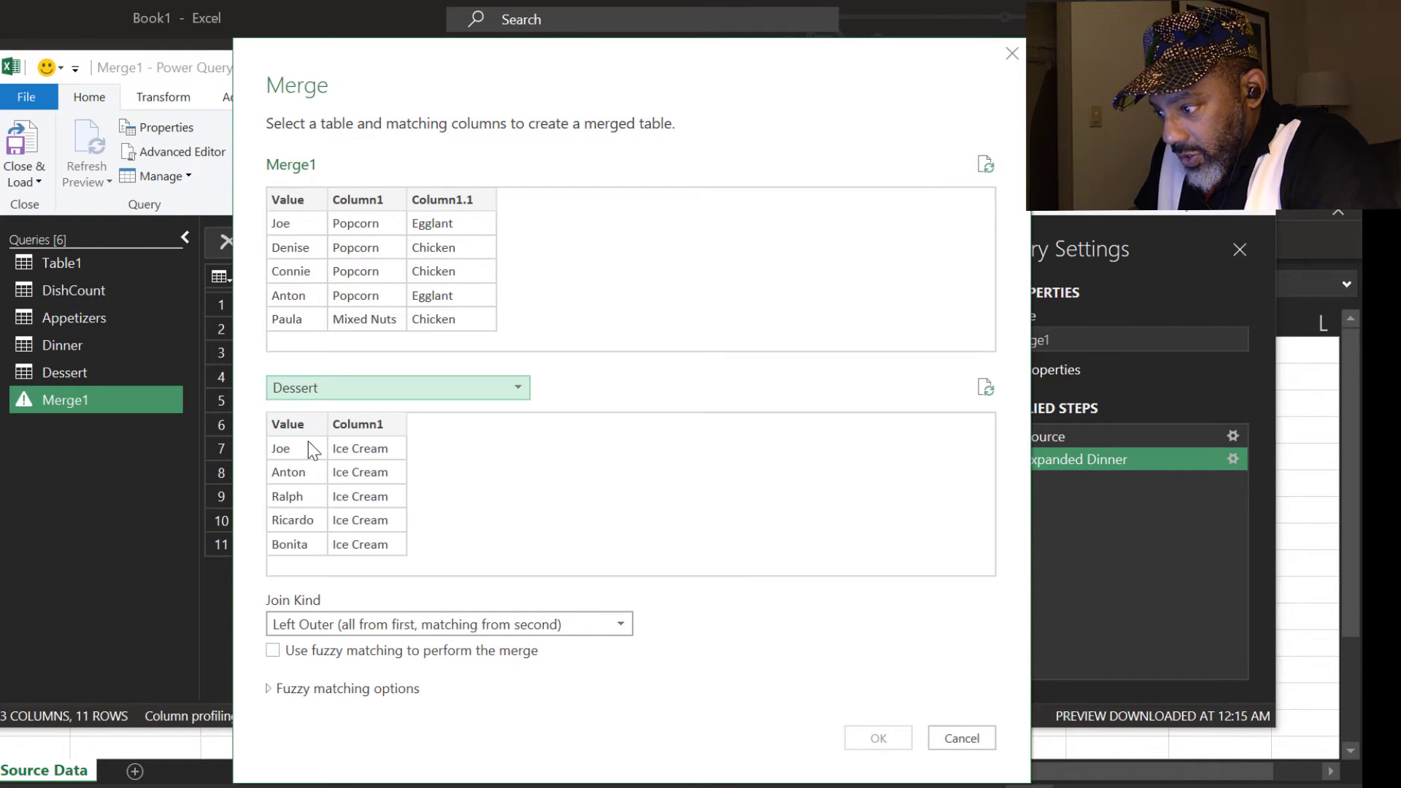
left_click(293, 422)
left_click(299, 195)
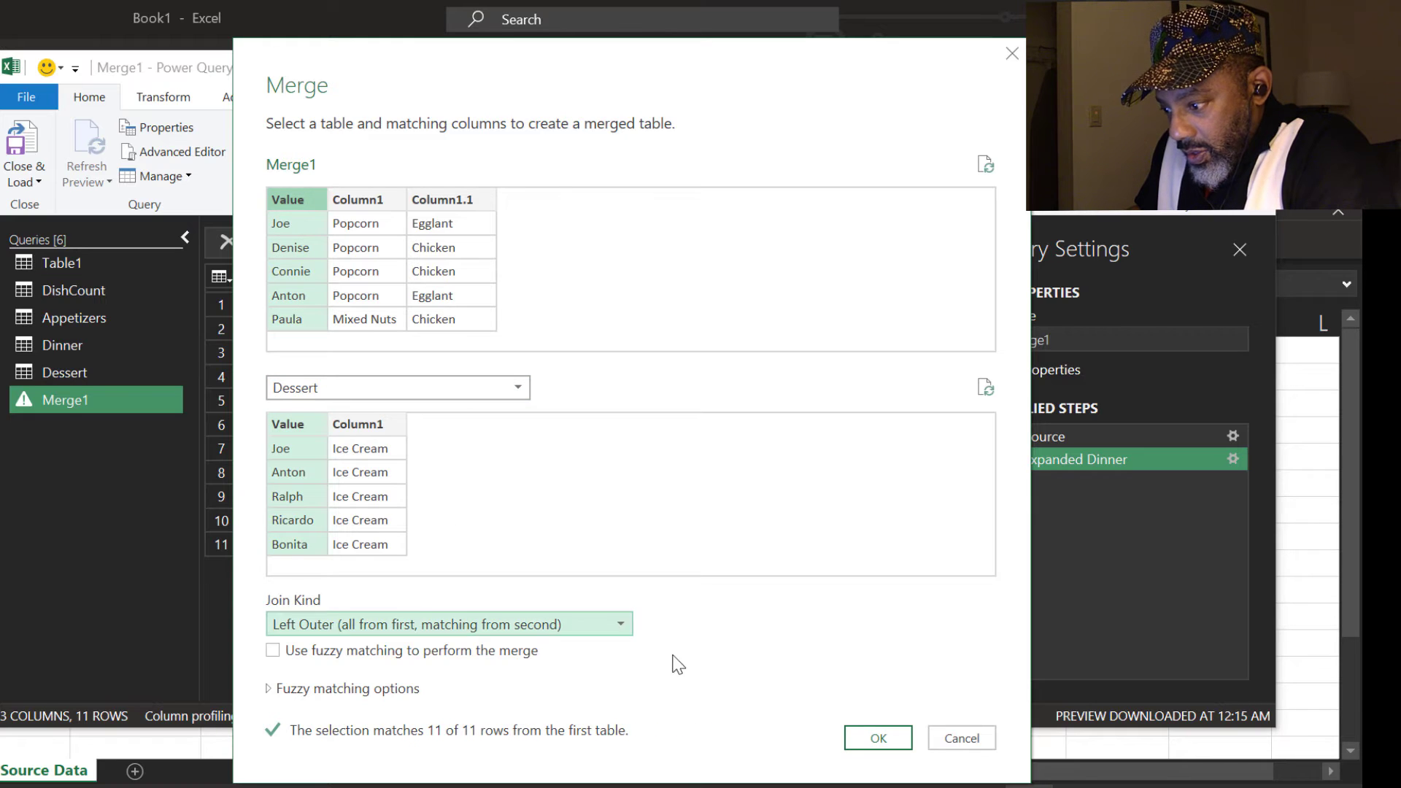
left_click(879, 738)
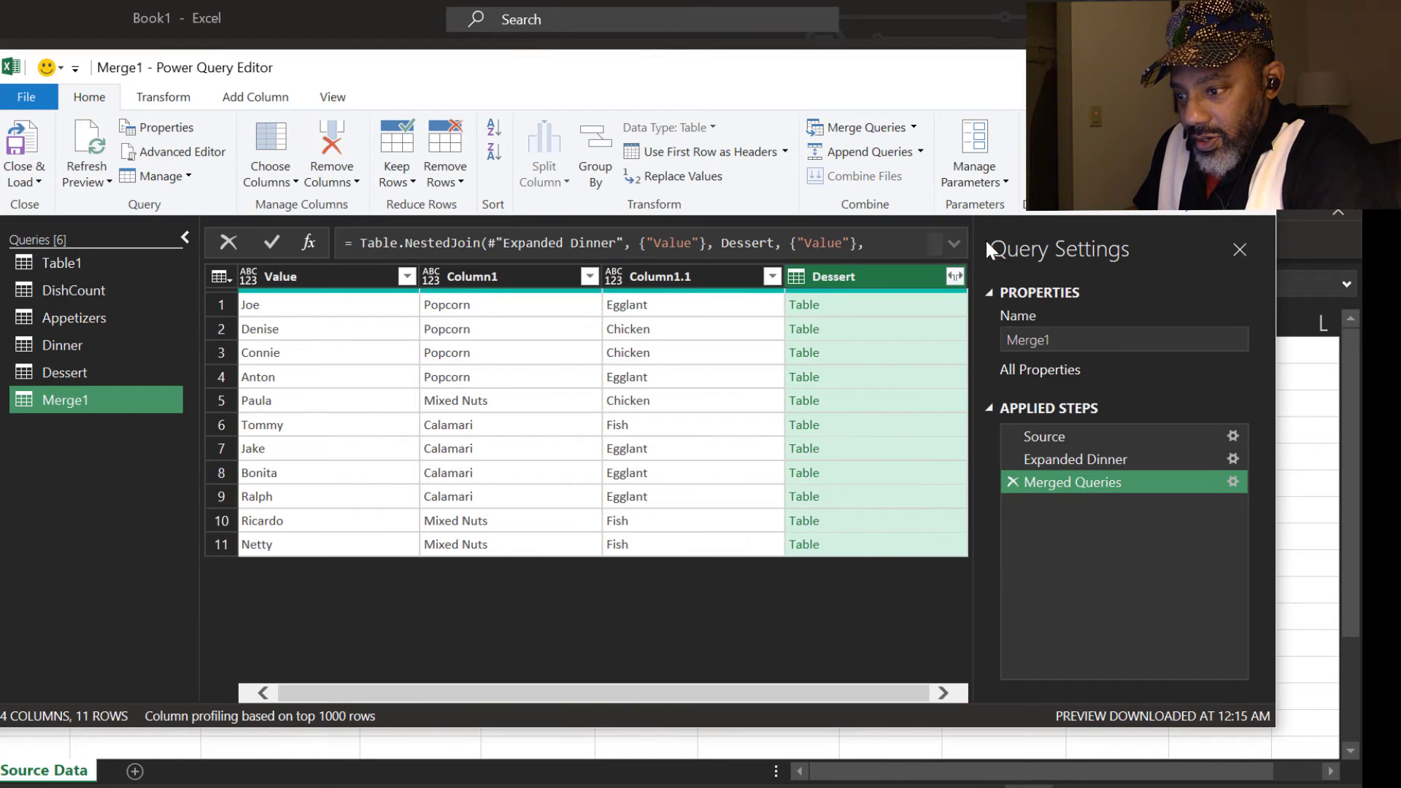
Step: Expand the Dessert column with only Column1, adding each person's dessert
left_click(955, 276)
left_click(619, 390)
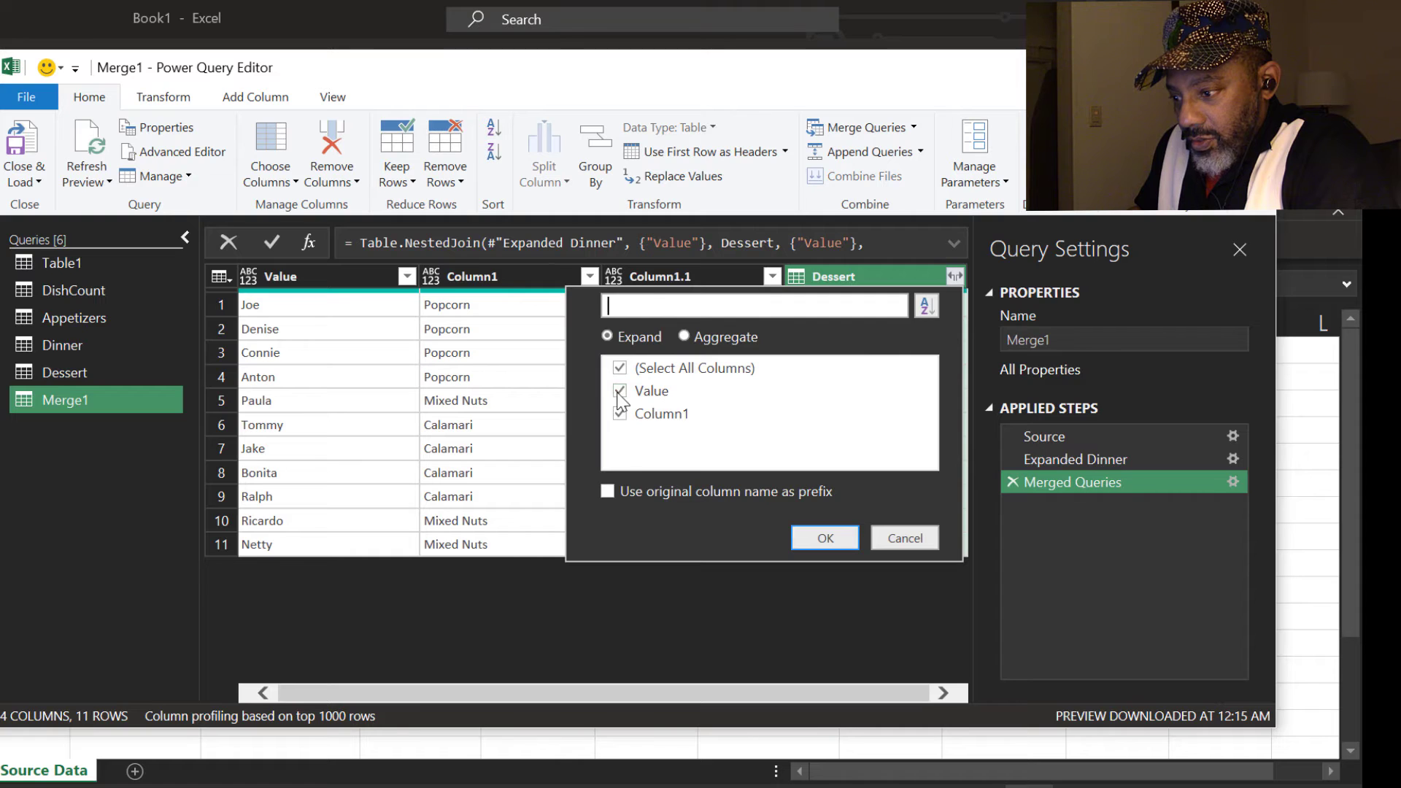
left_click(821, 541)
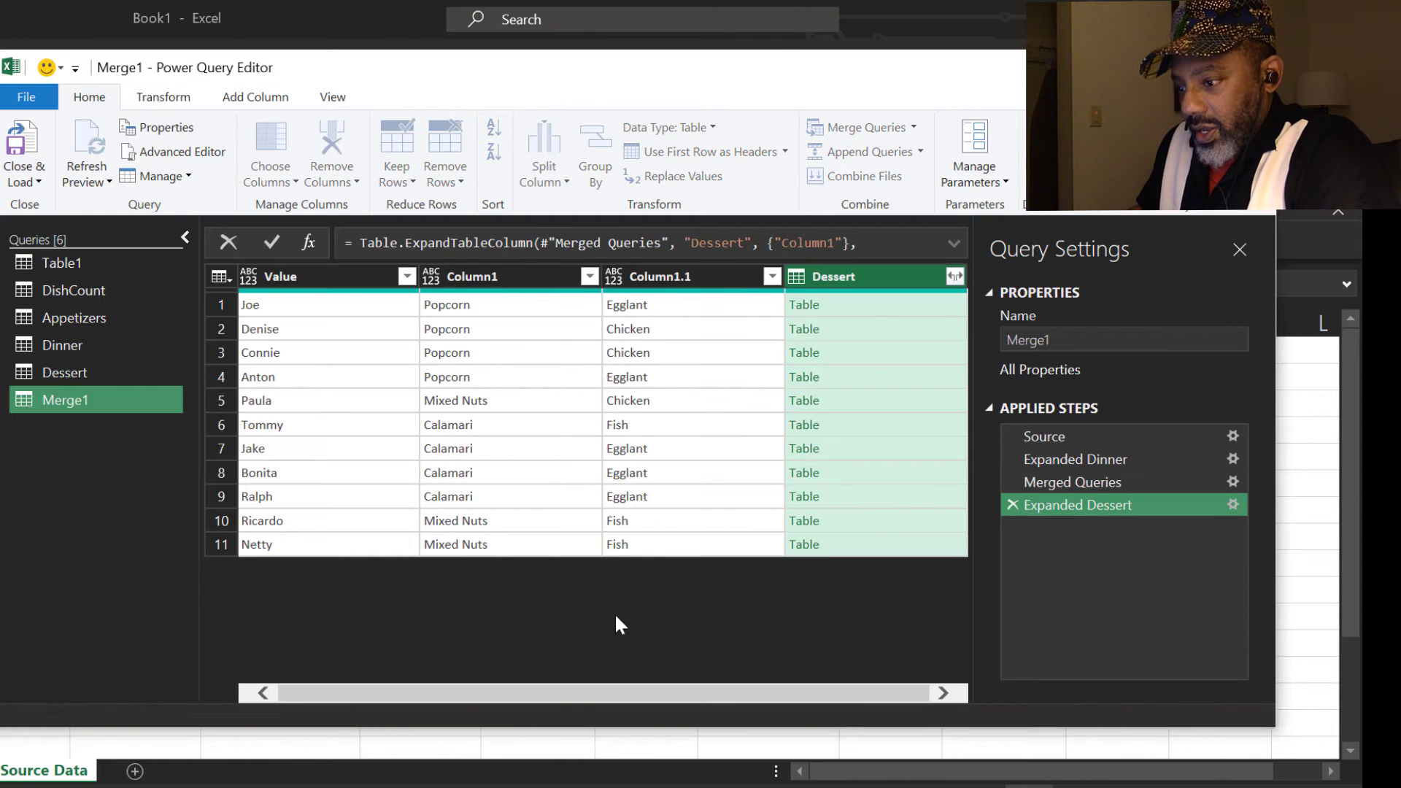
Step: Rename the columns Folks, Appetizers, Main and Sweets, then Close & Load the table to Sheet7
double_click(281, 276)
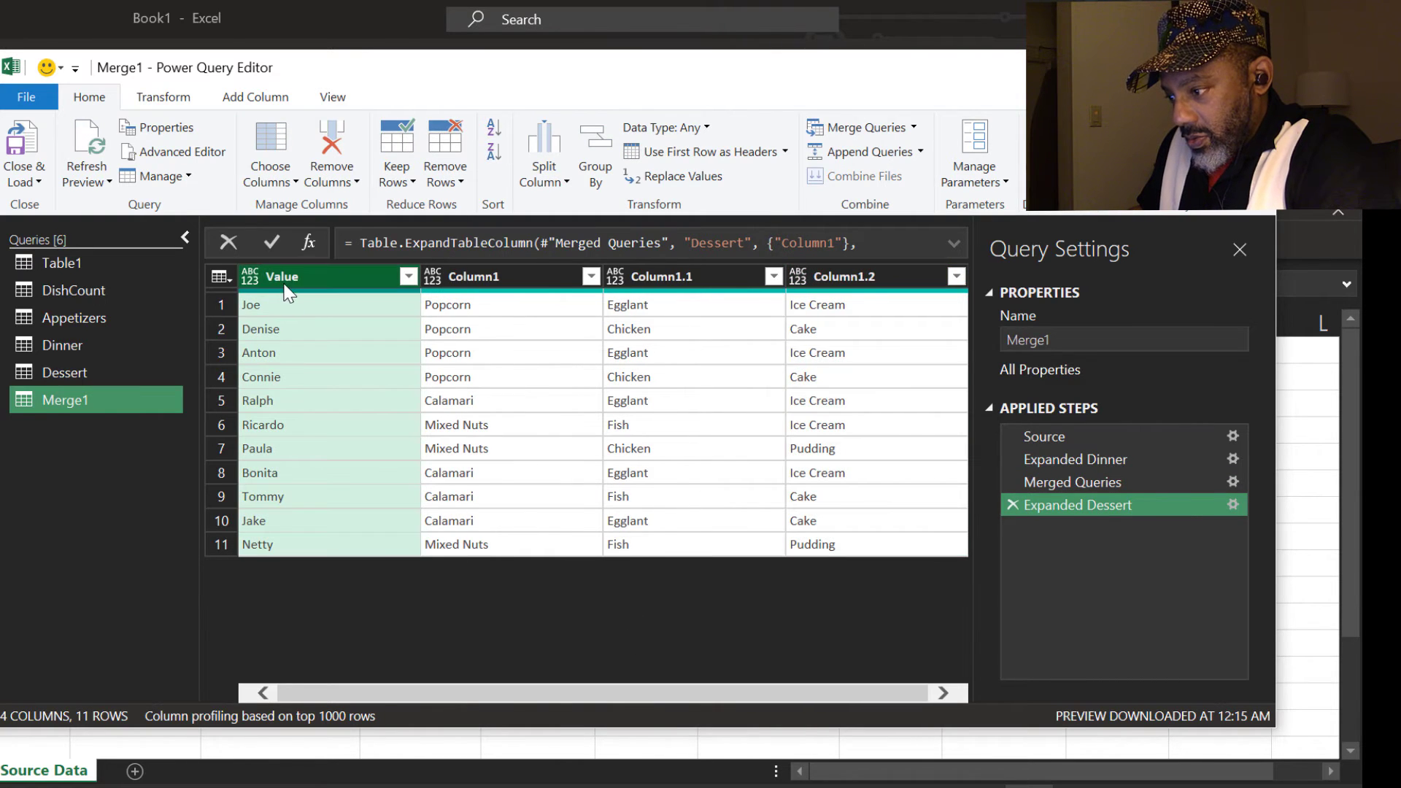
type("Folks")
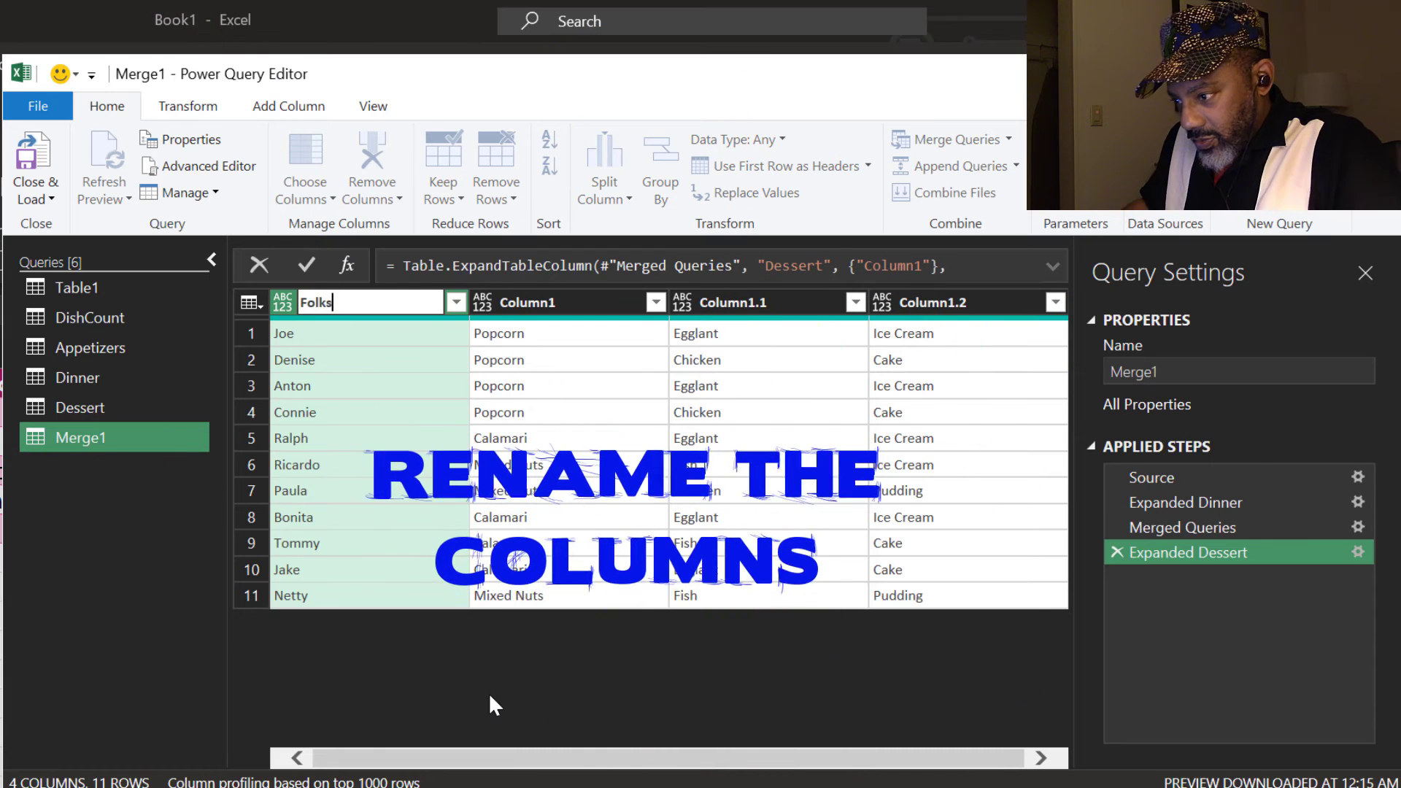
double_click(540, 303)
type("Appet")
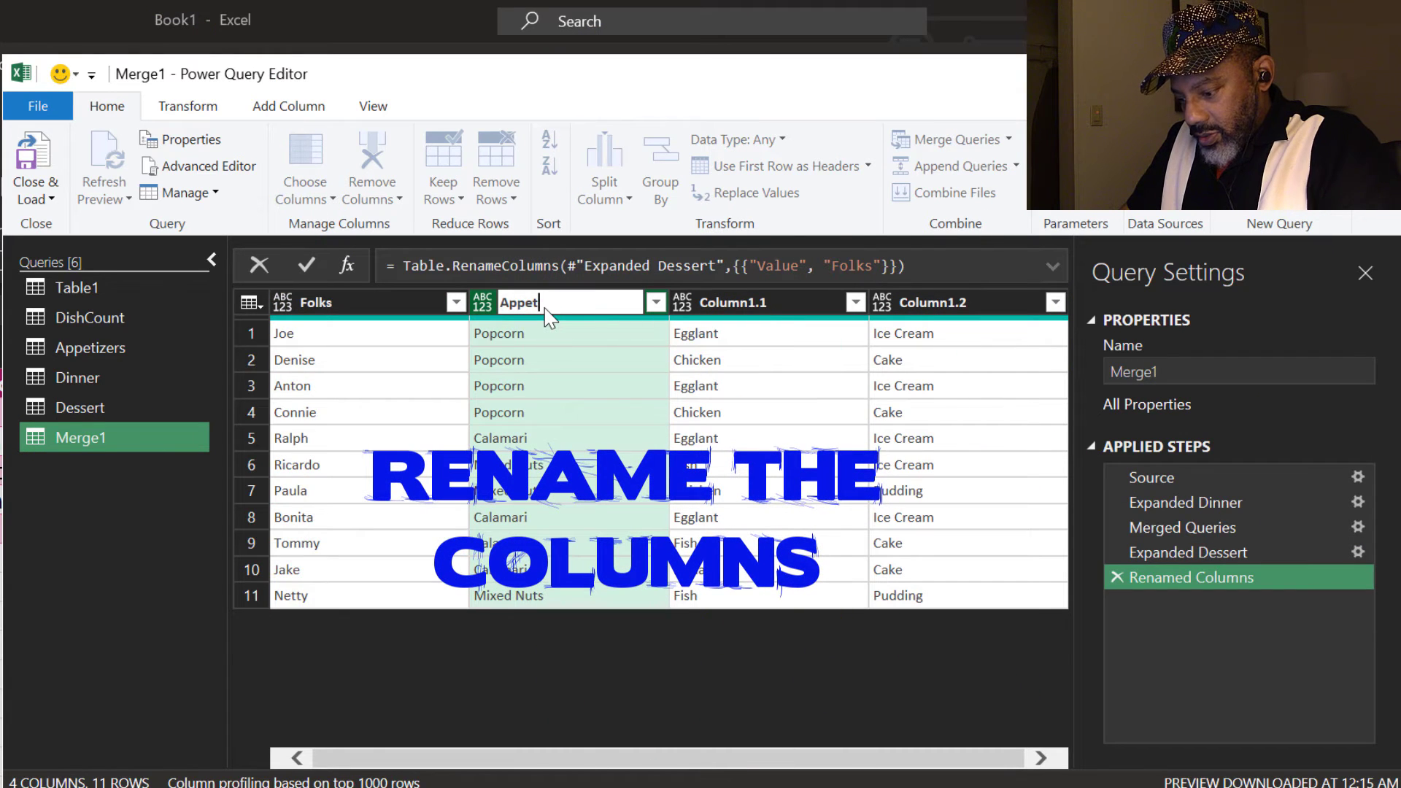
type("izers")
double_click(737, 302)
type("MA")
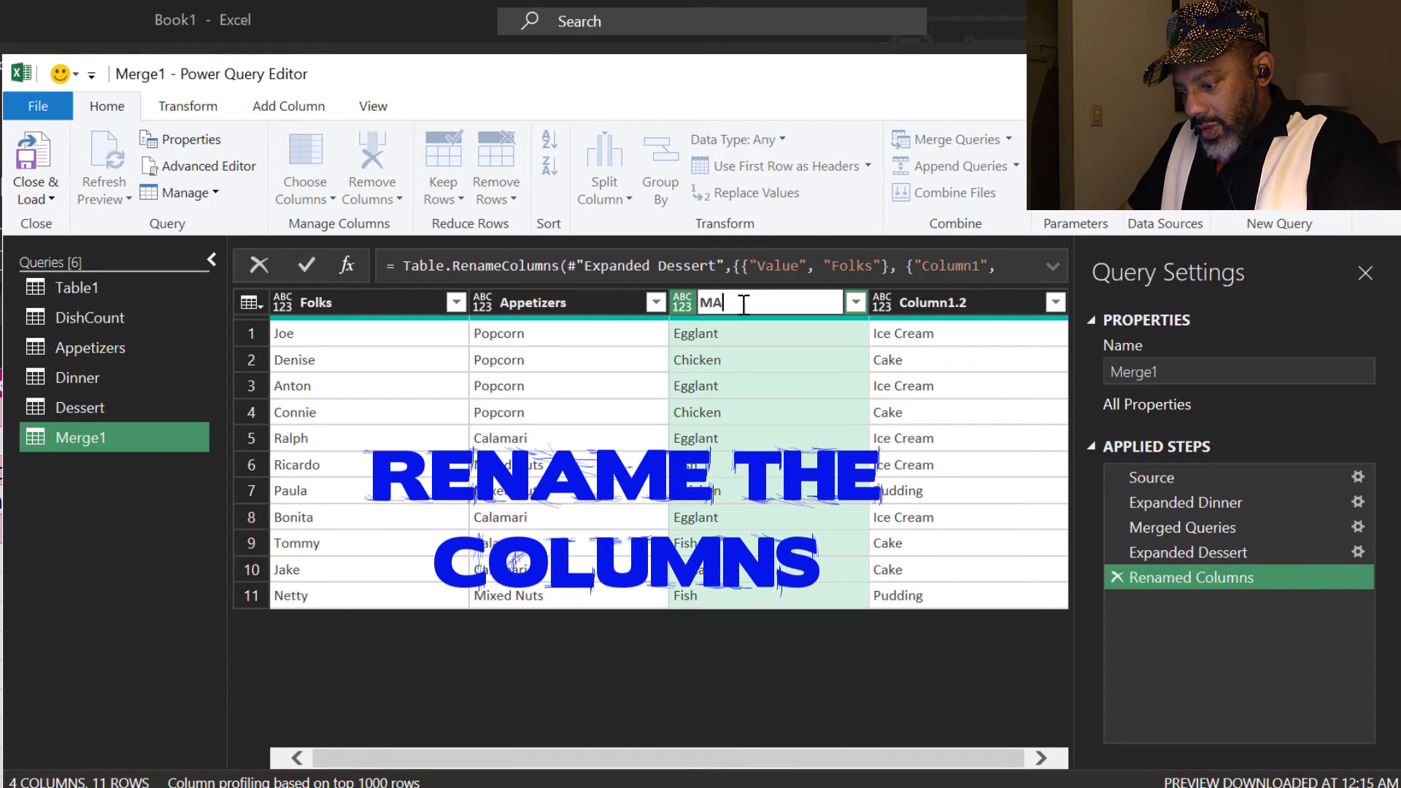
double_click(948, 303)
type("Sweets")
key("Return")
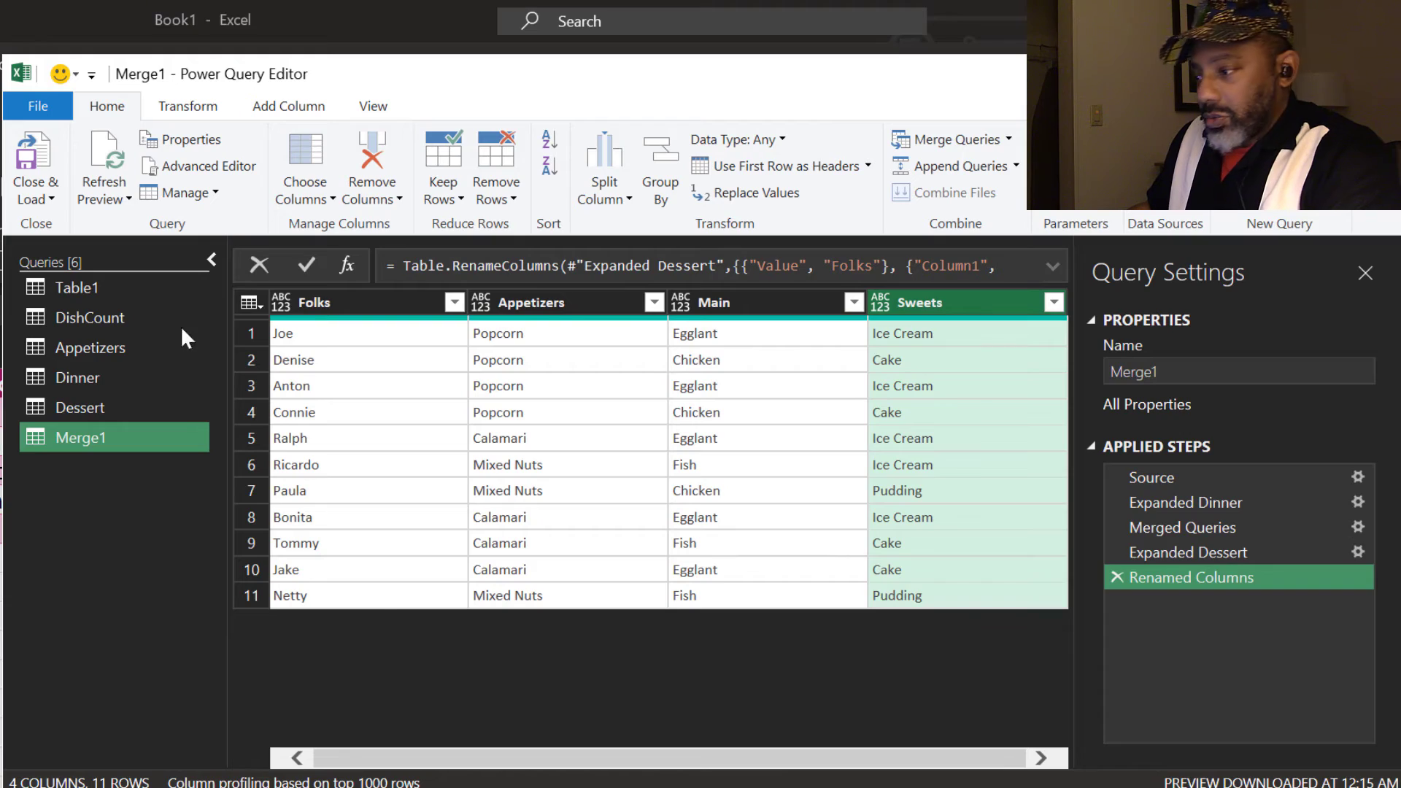
left_click(37, 172)
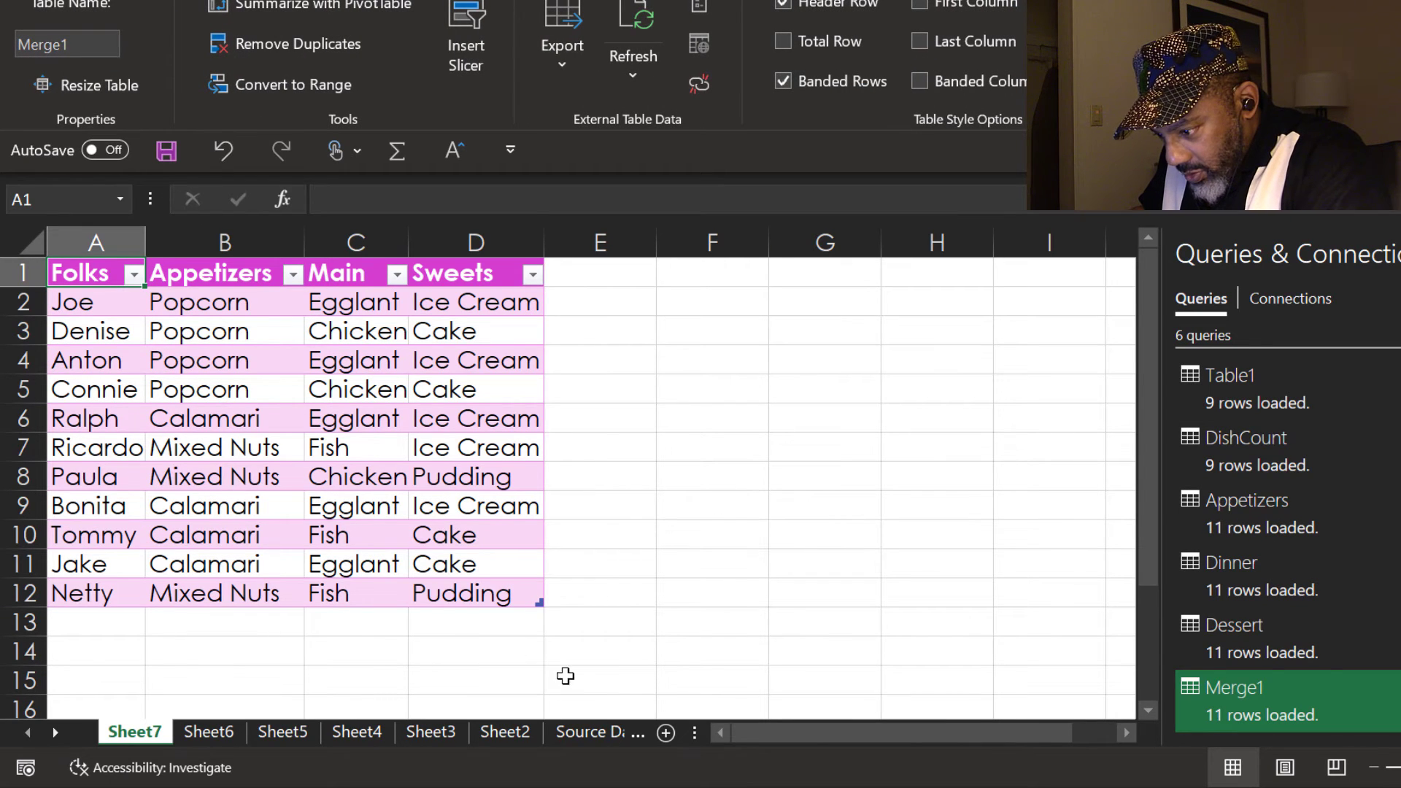
Step: On Source Data, enter the new guest's name in B6 (Calamari), D5 (Chicken) and I4 (Pudding)
left_click(589, 731)
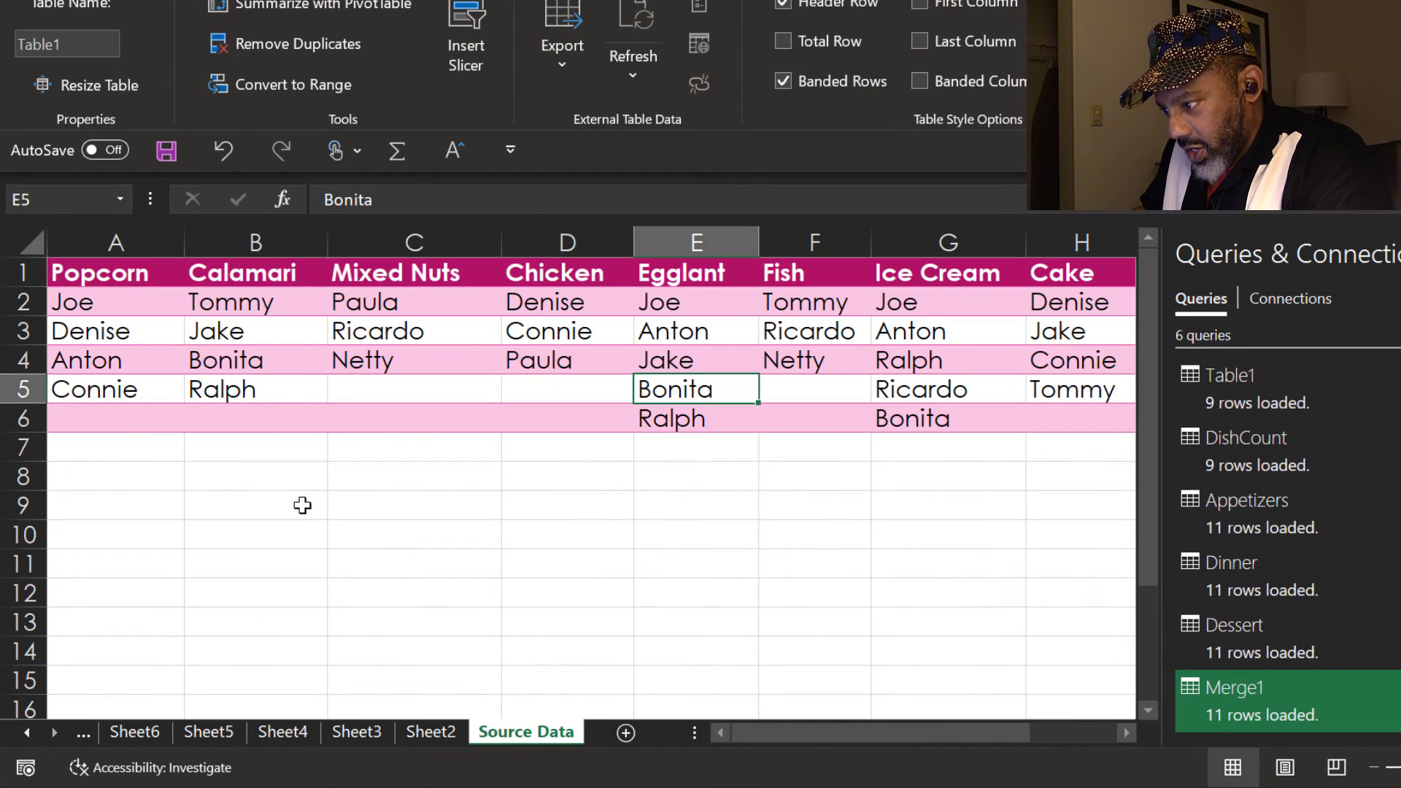
left_click(251, 413)
type("Erika")
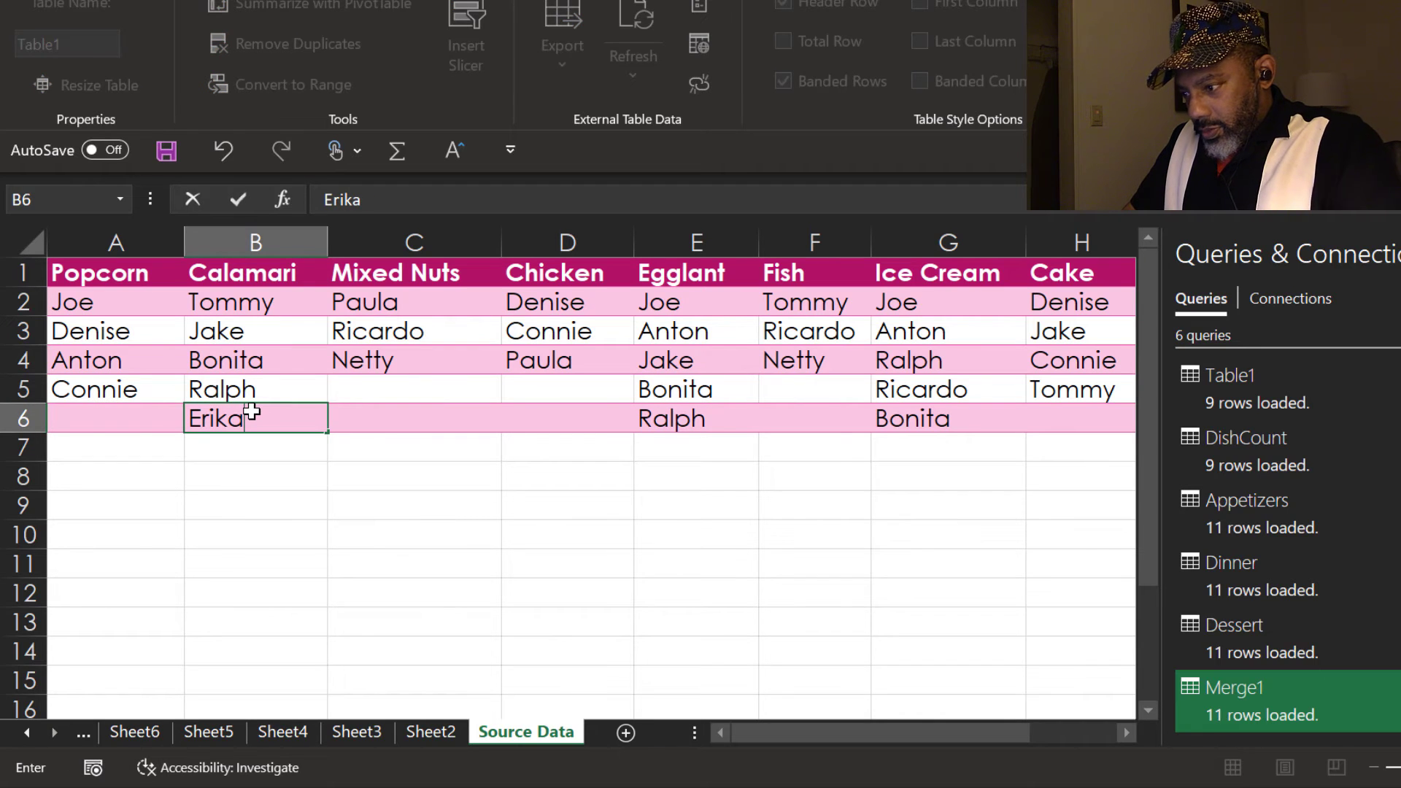
key("Tab")
left_click(535, 391)
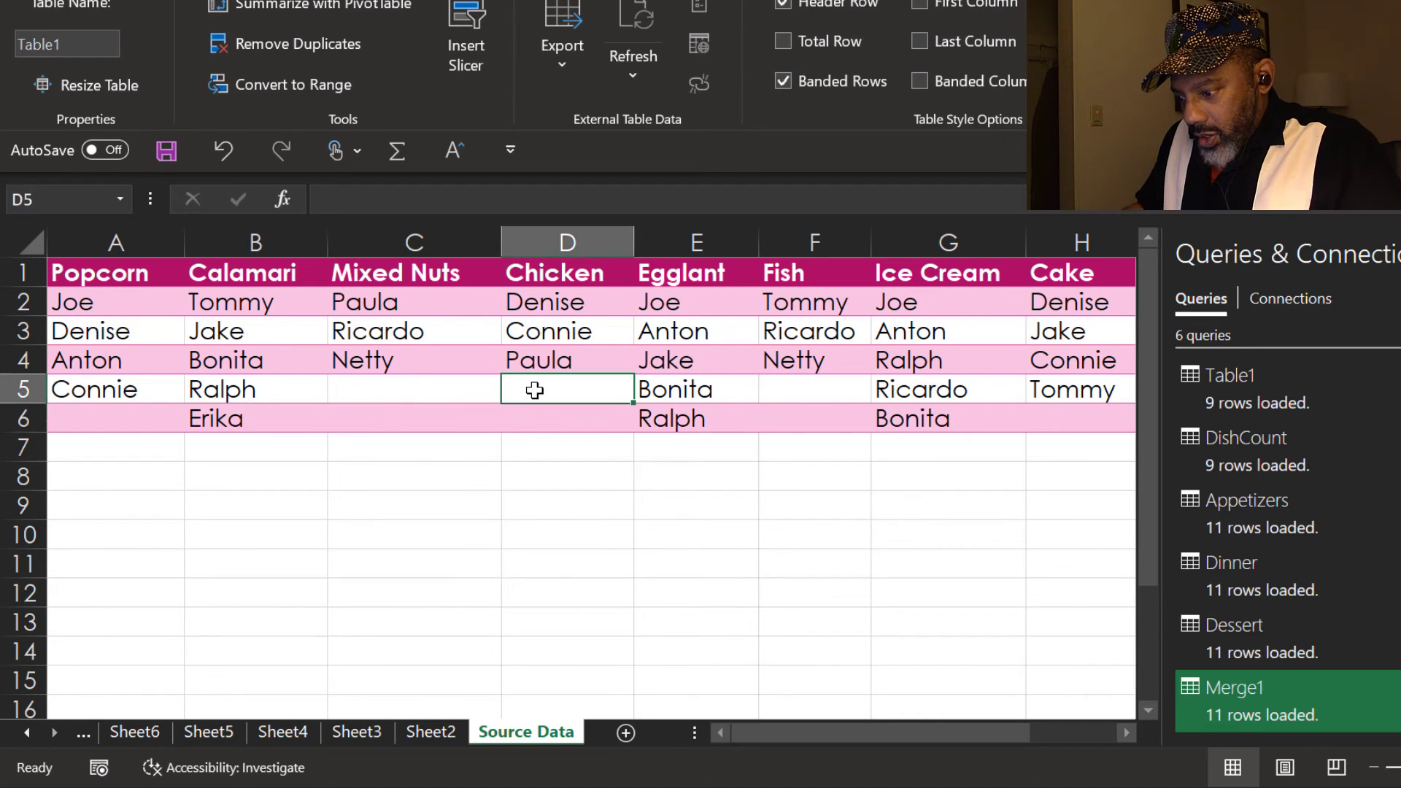
type("Erika")
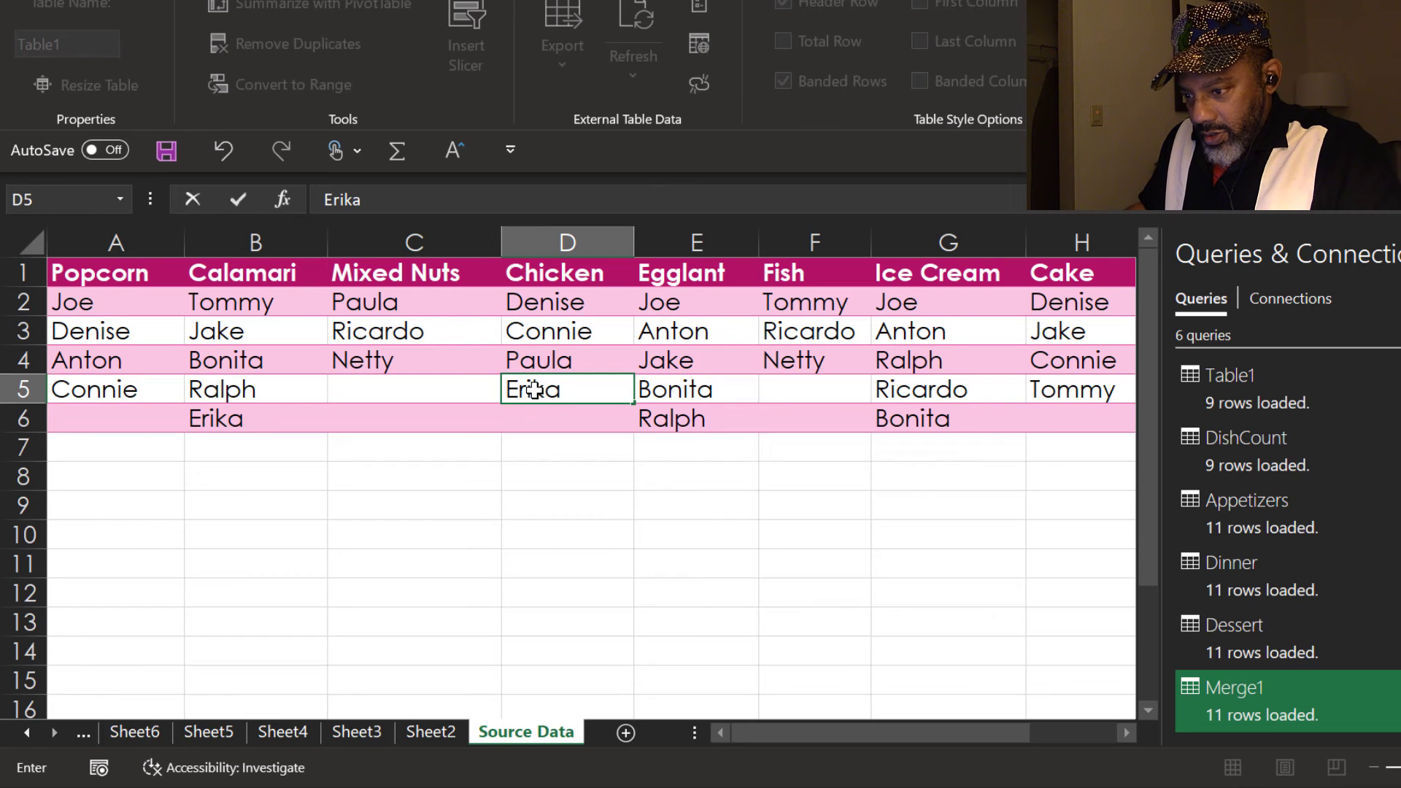
key("Return")
left_click_drag(976, 737, 1117, 737)
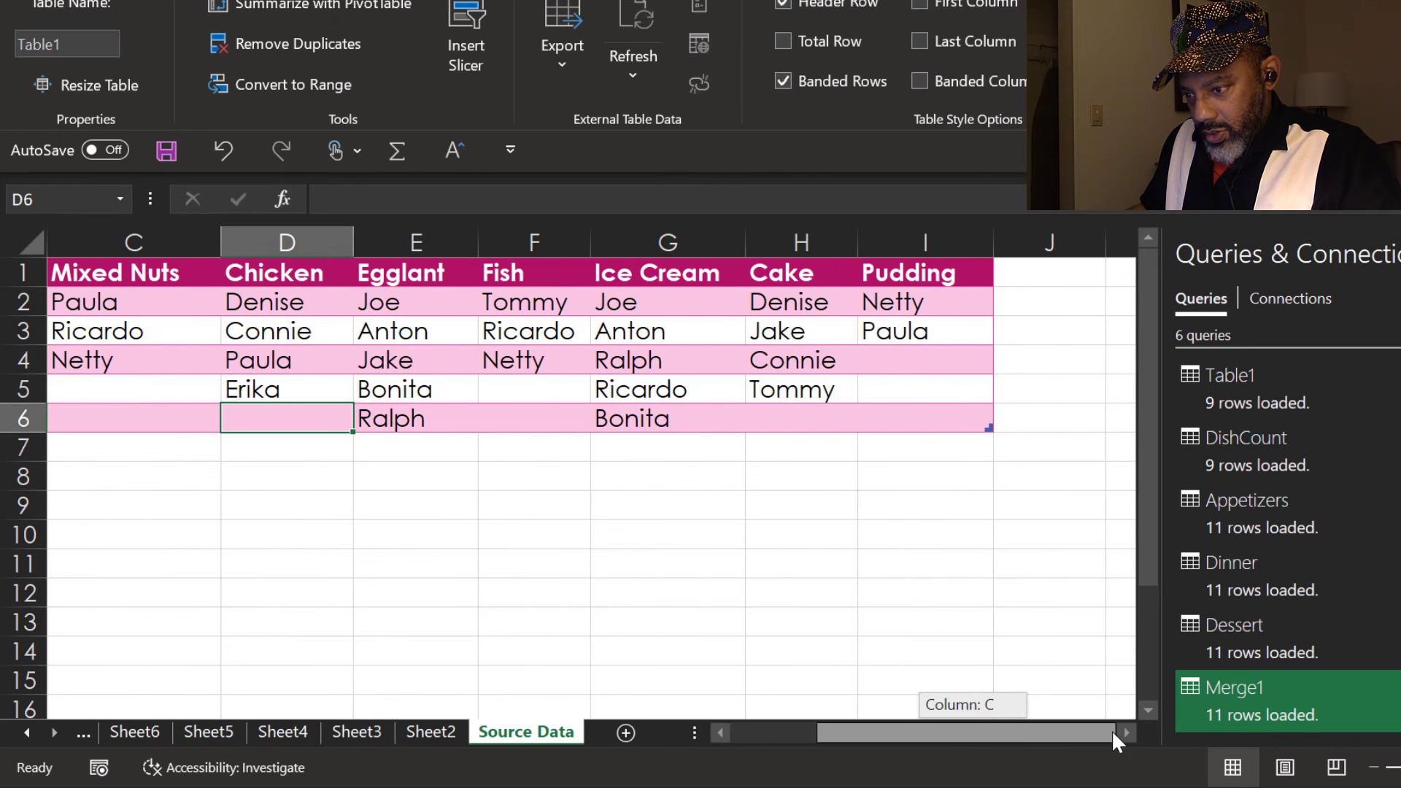
left_click(916, 358)
type("Erika")
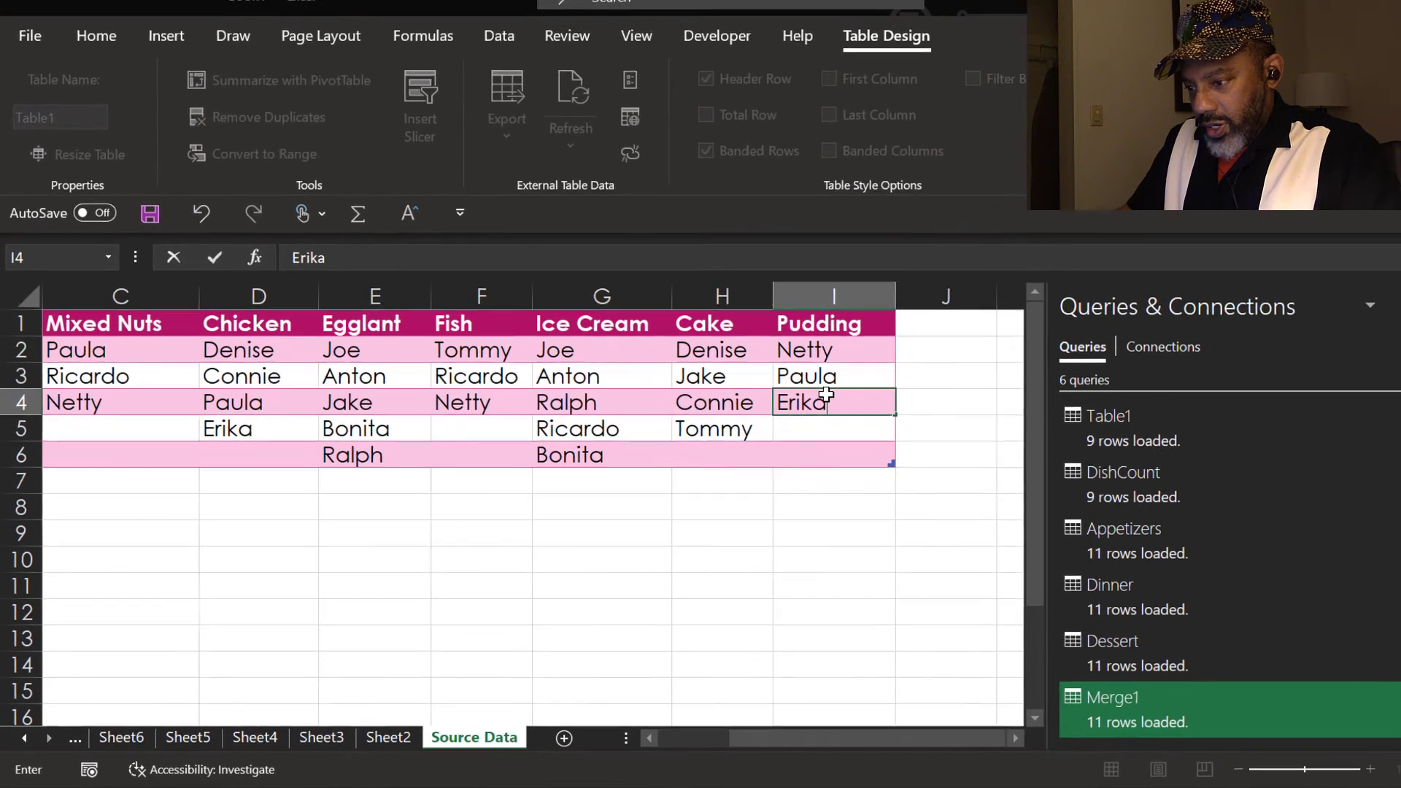
key("Return")
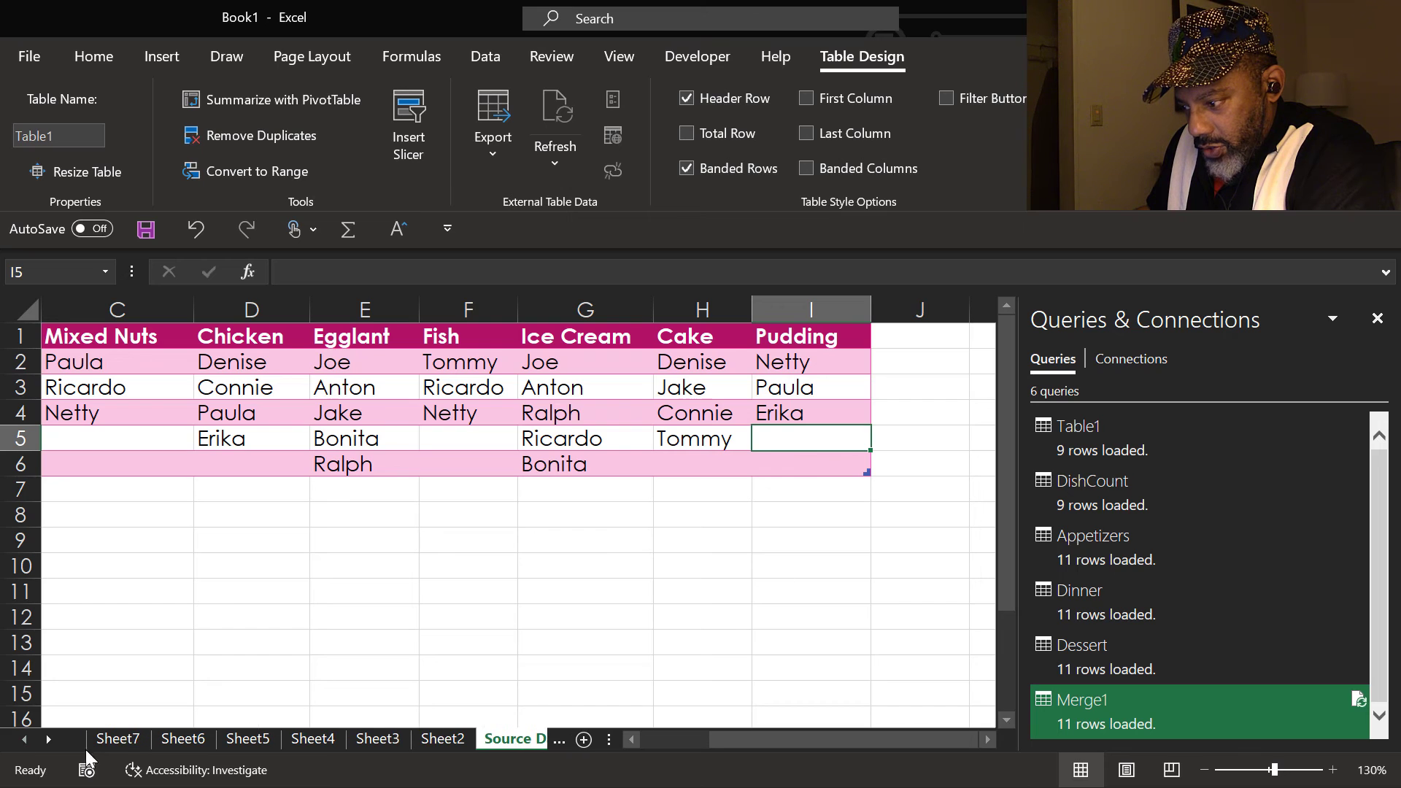
Step: Refresh All so Sheet7's merged table adds the new guest's Calamari, Chicken, Pudding row
left_click(118, 738)
left_click(485, 56)
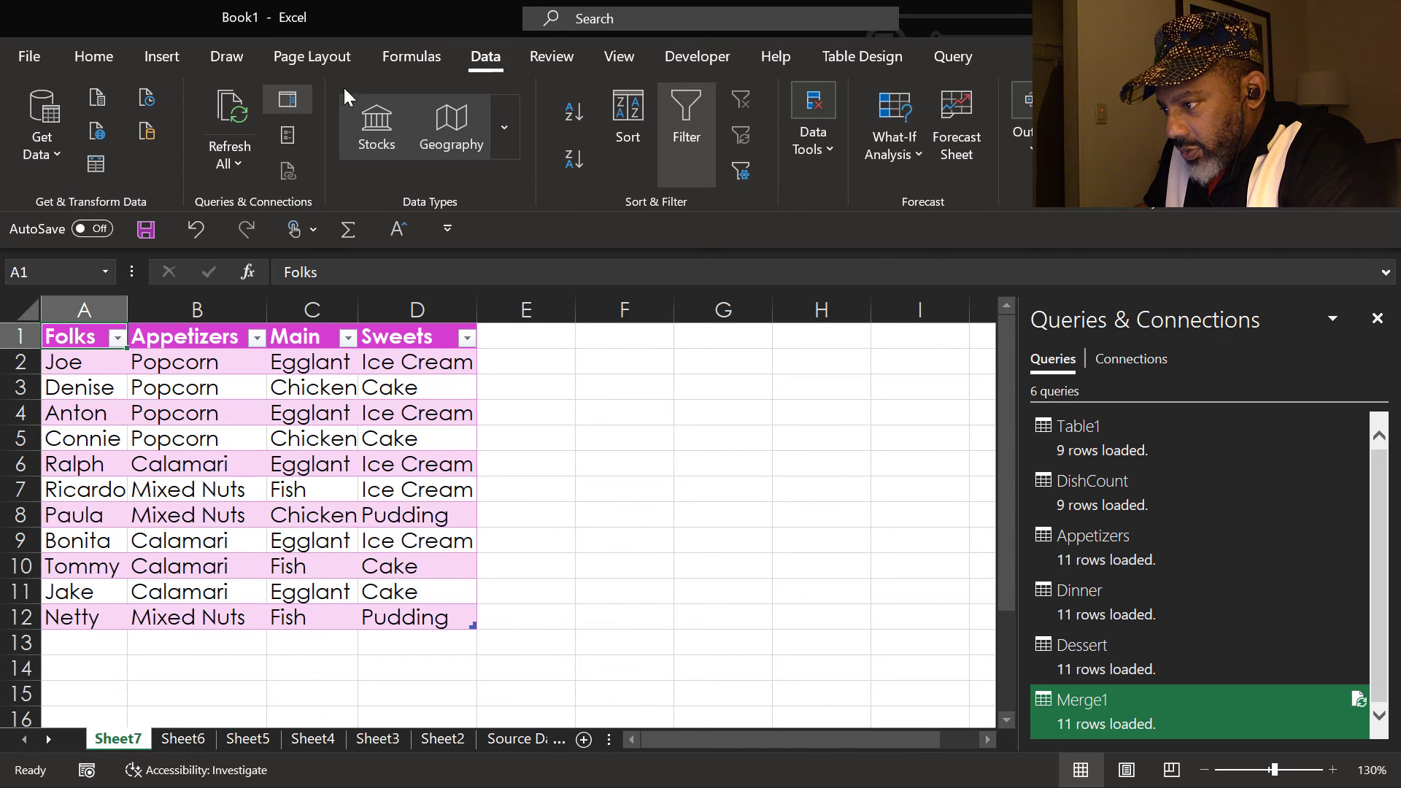
left_click(235, 111)
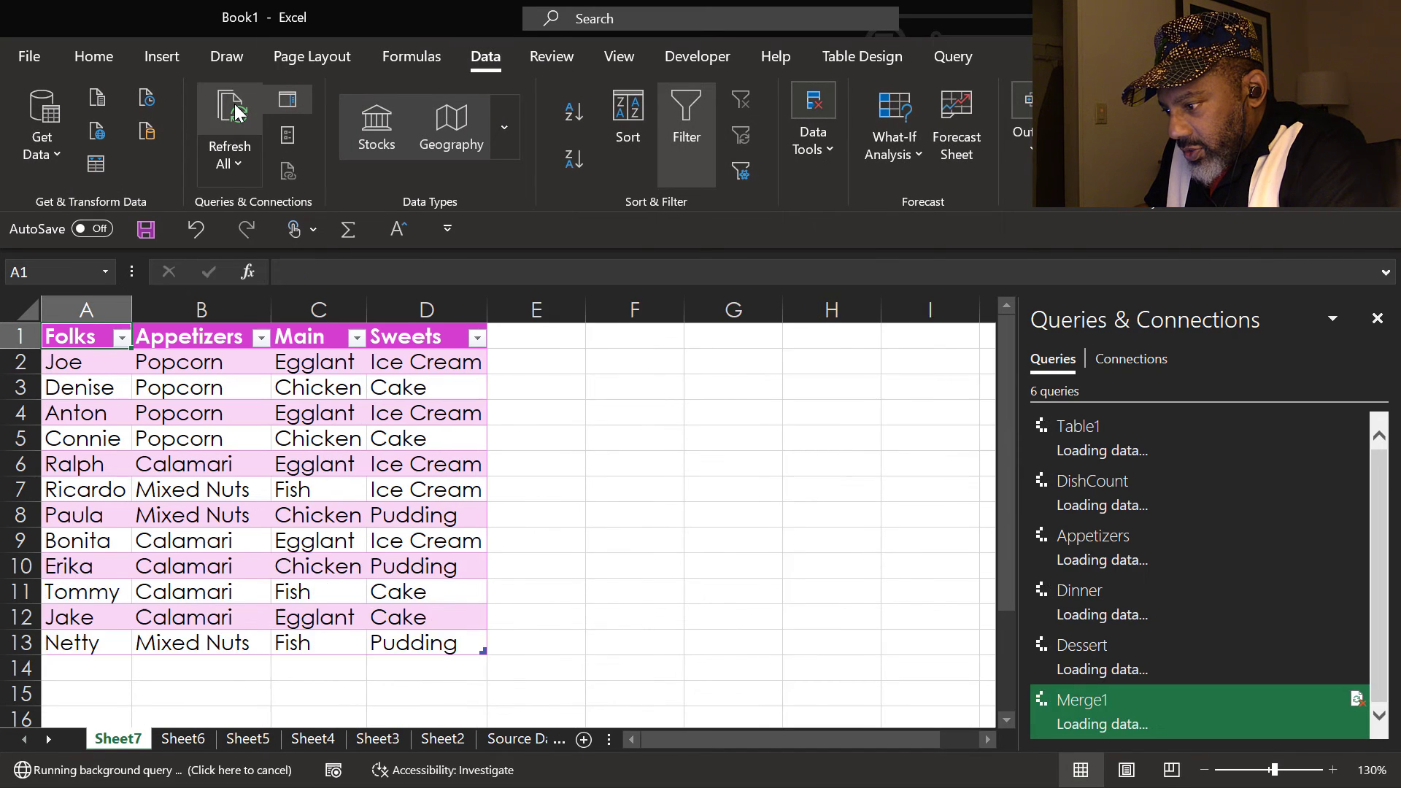